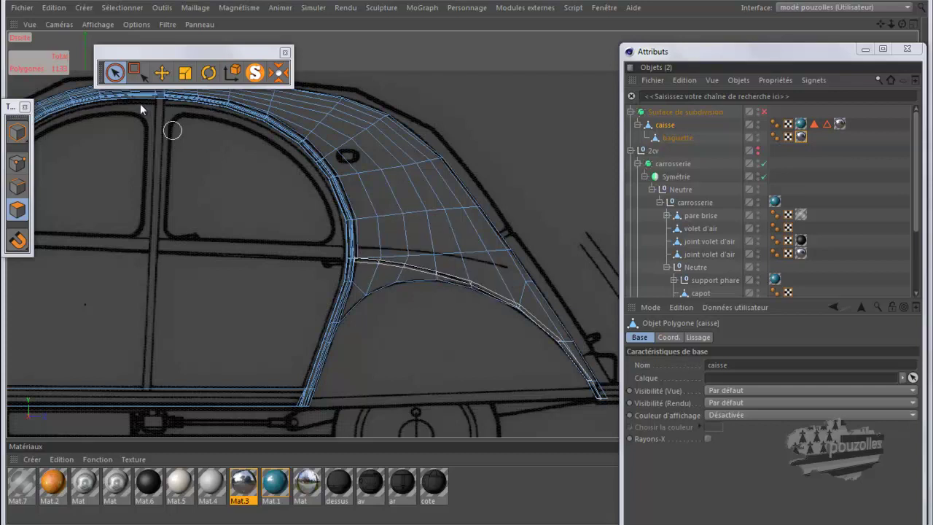
Switch to point editing with the Move tool on the body and trim strip above the rear wheel arch
{"action": "left_click", "coordinate": [162, 72]}
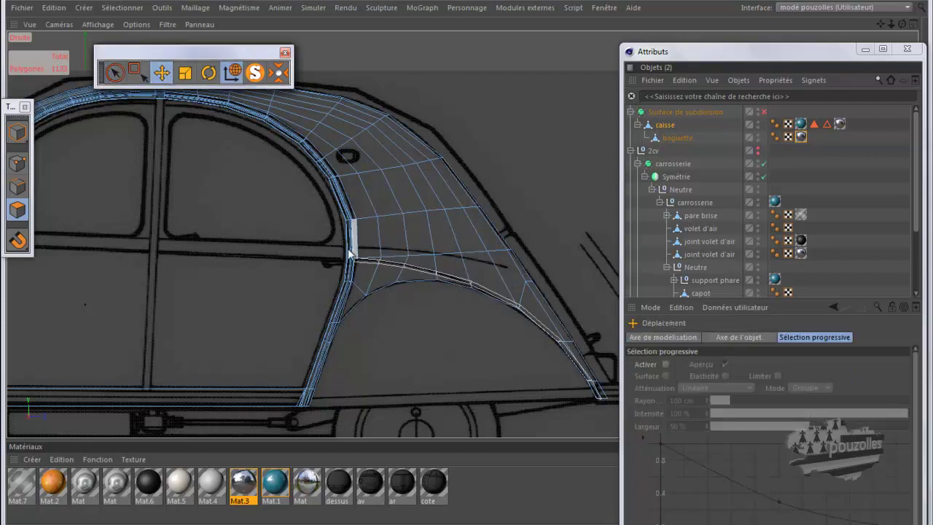
{"action": "left_click", "coordinate": [18, 163]}
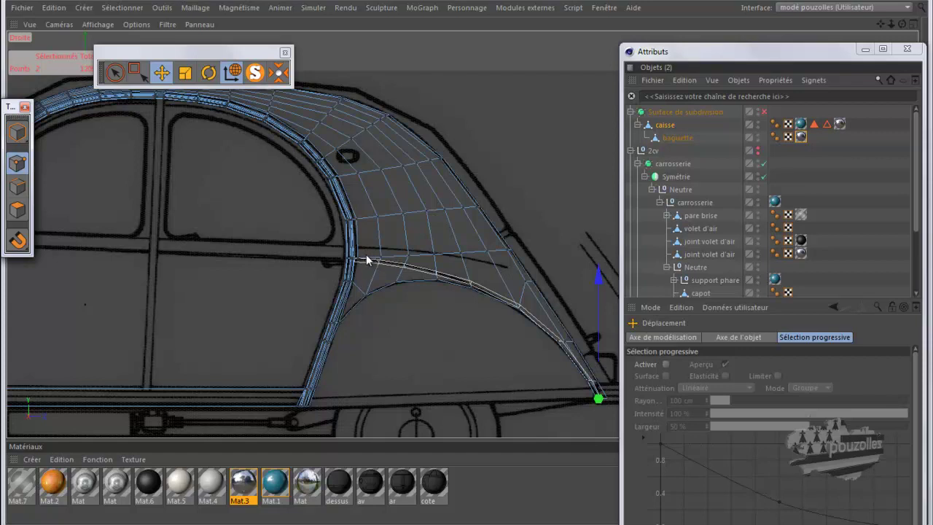
{"action": "left_click_drag", "start_coordinate": [389, 261], "coordinate": [361, 261]}
{"action": "left_click", "coordinate": [907, 48]}
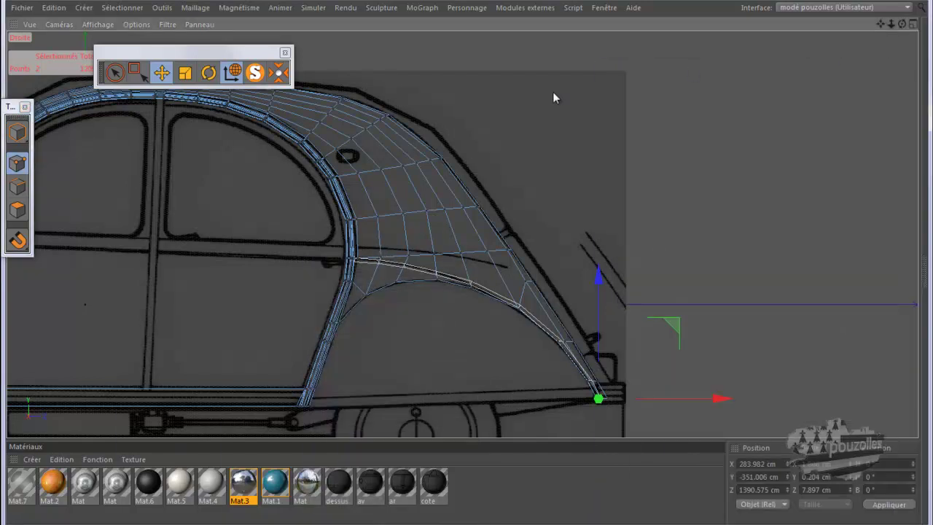
{"action": "scroll", "coordinate": [370, 237], "scroll_direction": "up", "scroll_amount": 5}
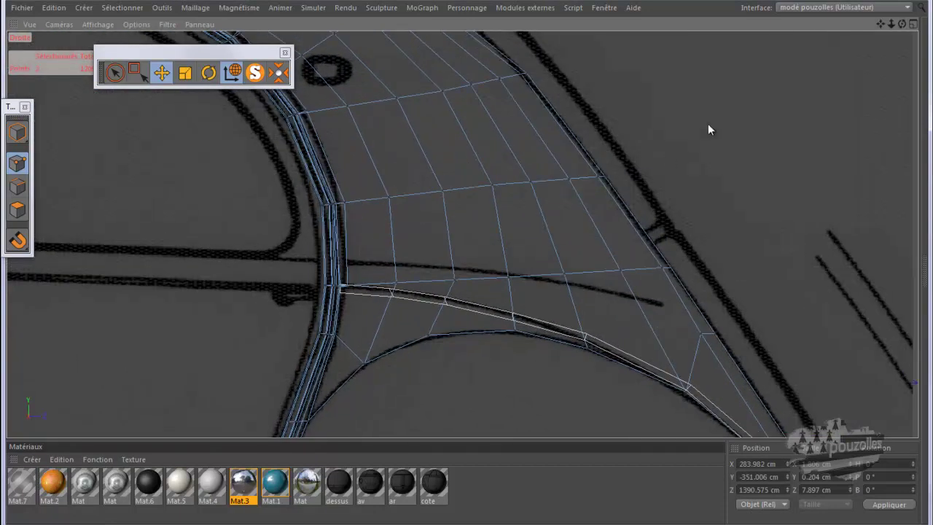
{"action": "scroll", "coordinate": [702, 125], "scroll_direction": "down", "scroll_amount": 3}
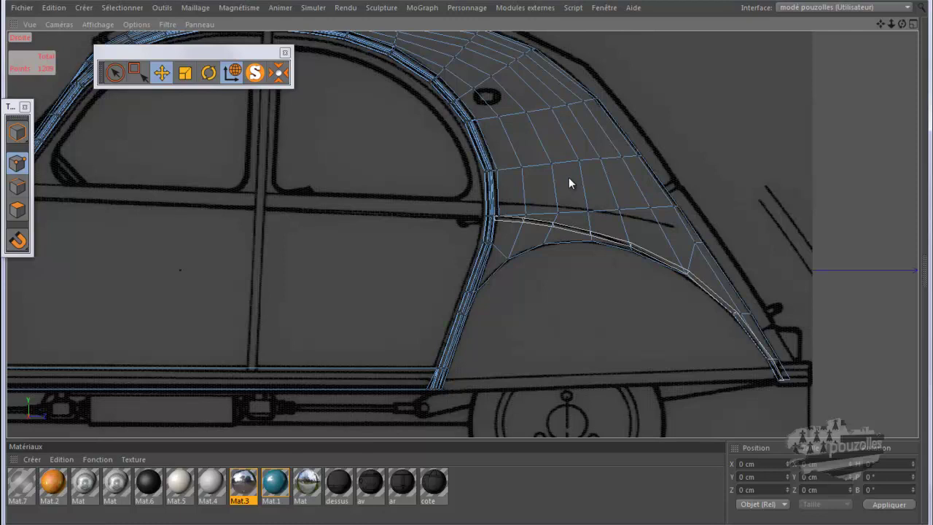
{"action": "scroll", "coordinate": [571, 183], "scroll_direction": "up", "scroll_amount": 5}
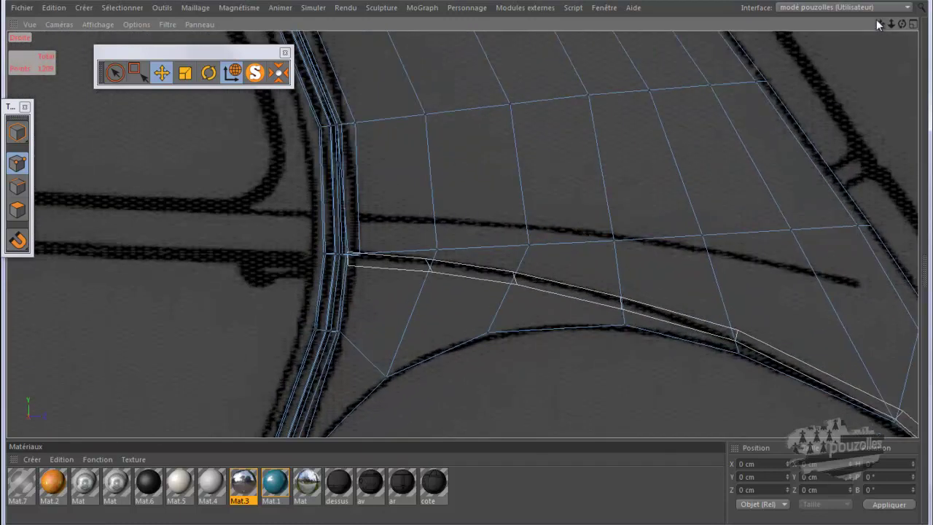
{"action": "left_click_drag", "start_coordinate": [878, 22], "coordinate": [821, 66]}
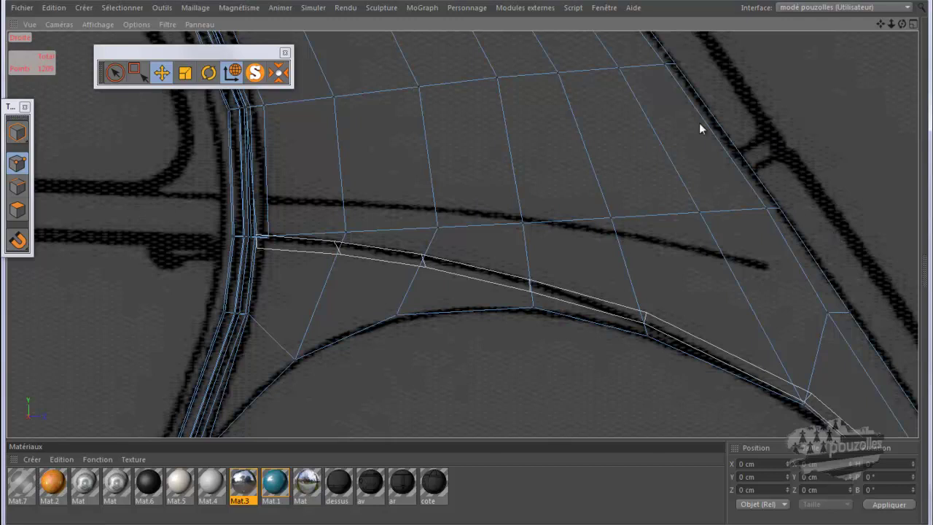
In the perspective view, move the blue material tag from the caisse object to the carrosserie object
{"action": "middle_click", "coordinate": [202, 232]}
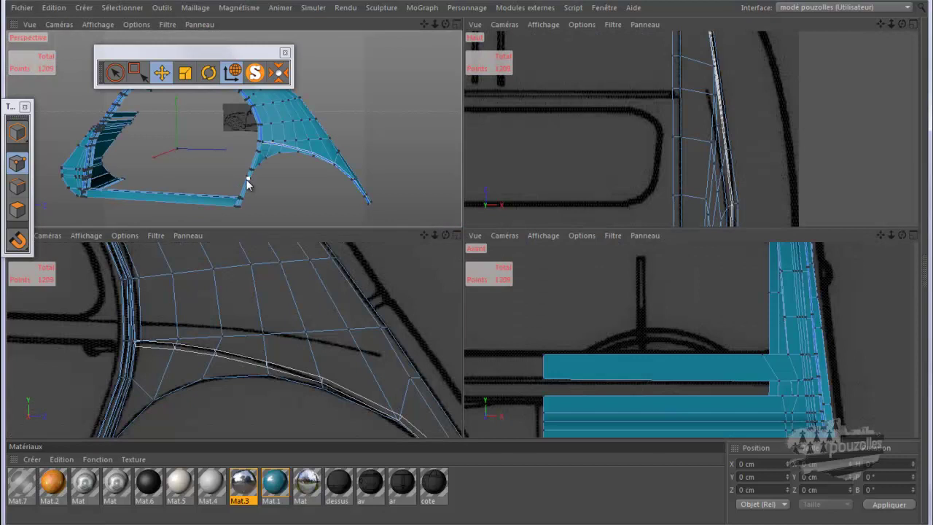
{"action": "middle_click", "coordinate": [247, 185]}
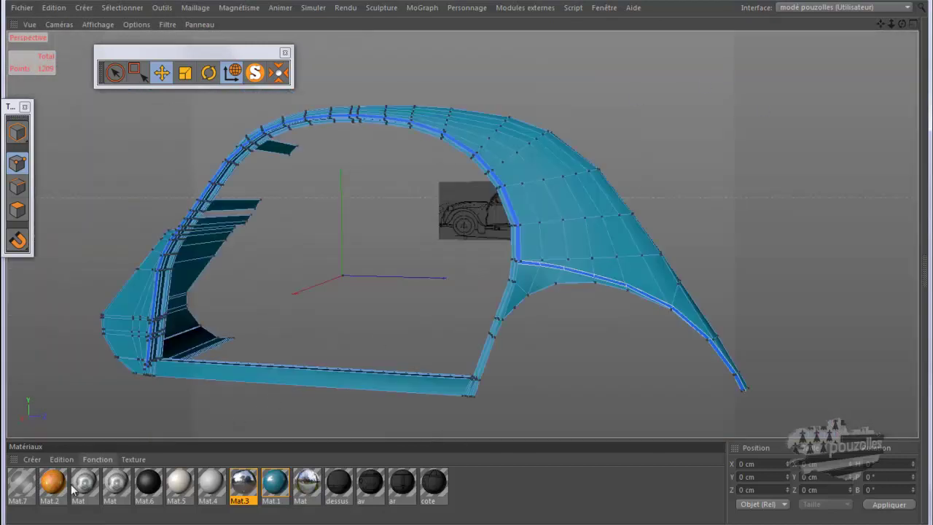
{"action": "key", "text": "shift+F5"}
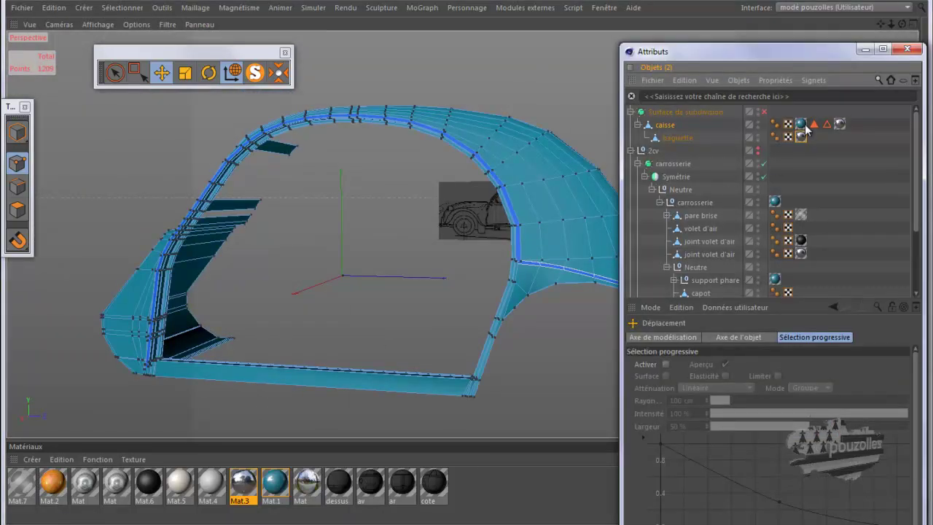
{"action": "left_click_drag", "start_coordinate": [802, 126], "coordinate": [806, 126]}
{"action": "left_click_drag", "start_coordinate": [805, 161], "coordinate": [805, 161]}
{"action": "left_click", "coordinate": [864, 49]}
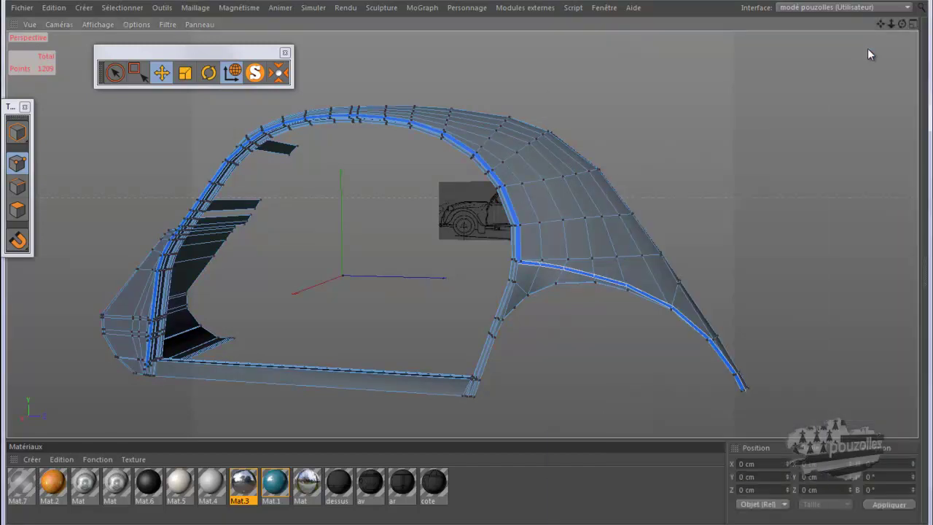
Using the selection brush, select the two body points on the rear wheel-arch edge just below the trim strip
{"action": "left_click_drag", "start_coordinate": [467, 264], "coordinate": [511, 252]}
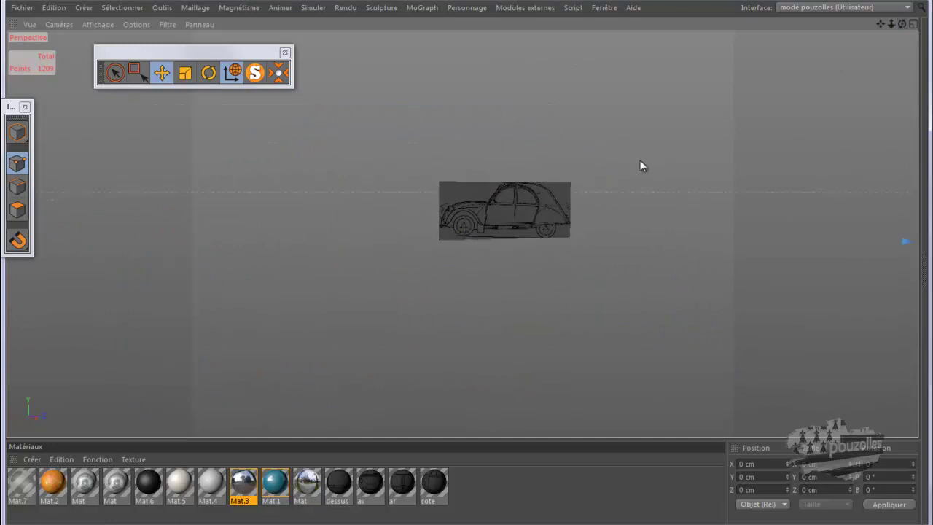
{"action": "scroll", "coordinate": [562, 228], "scroll_direction": "down", "scroll_amount": 1}
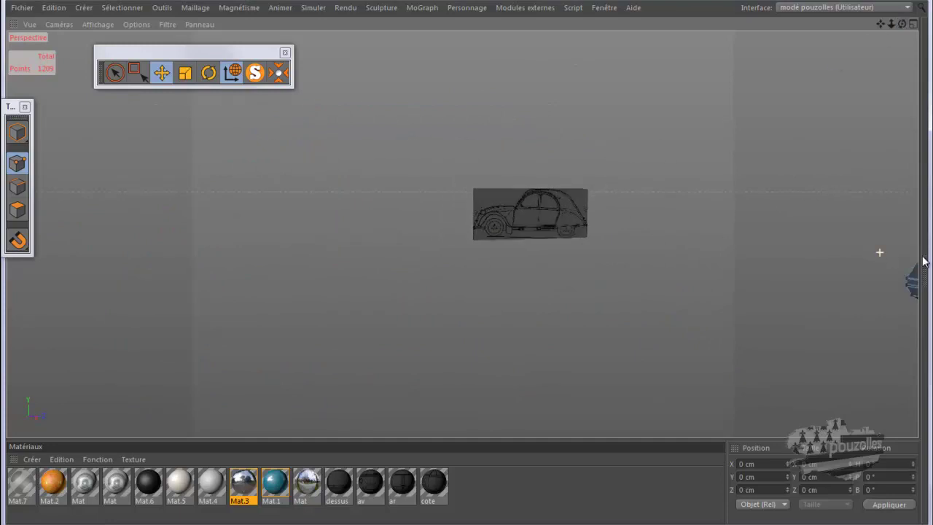
{"action": "left_click_drag", "start_coordinate": [880, 24], "coordinate": [898, 216]}
{"action": "key", "text": "h"}
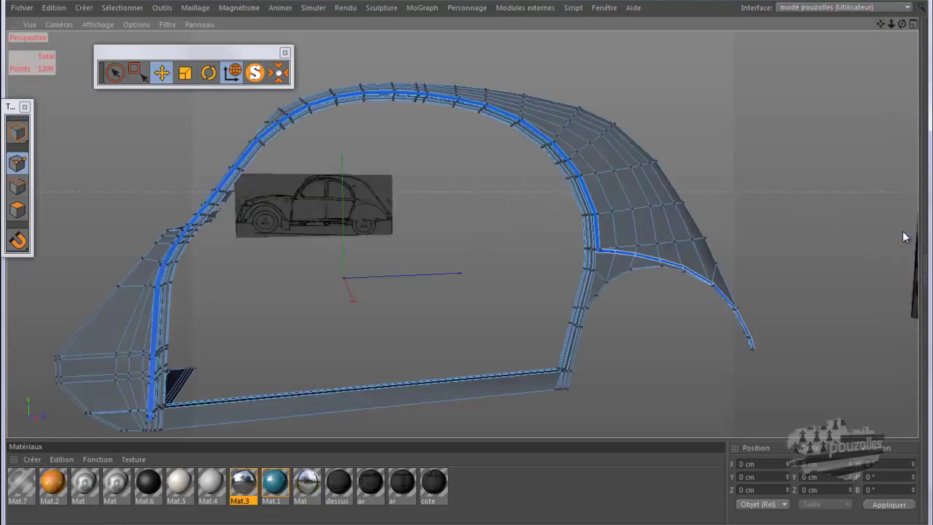
{"action": "scroll", "coordinate": [609, 284], "scroll_direction": "up", "scroll_amount": 6}
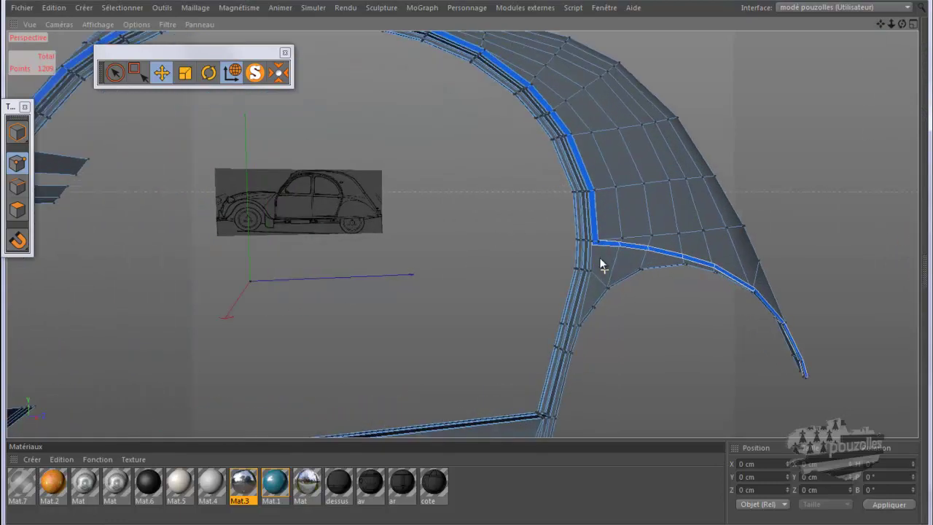
{"action": "scroll", "coordinate": [599, 256], "scroll_direction": "up", "scroll_amount": 2}
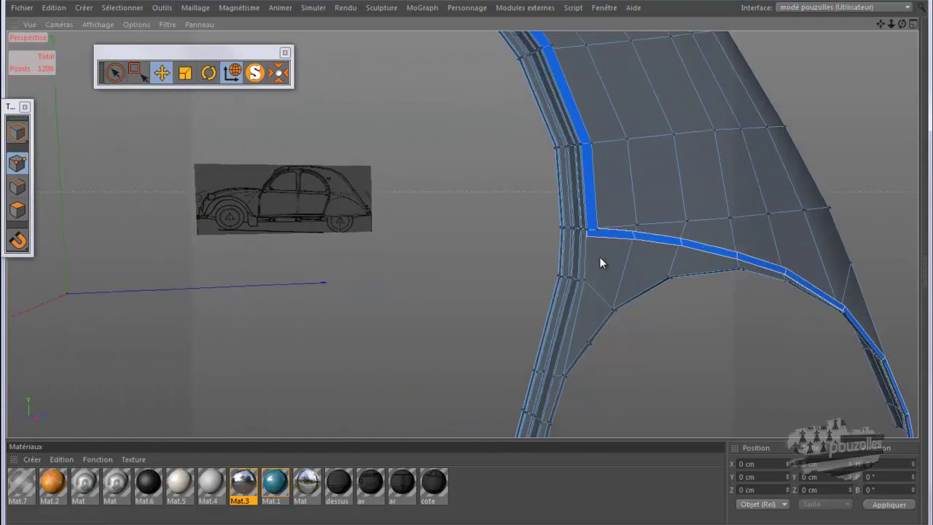
{"action": "mouse_move", "coordinate": [471, 261]}
{"action": "left_mouse_down", "text": "alt"}
{"action": "mouse_move", "coordinate": [450, 281]}
{"action": "mouse_move", "coordinate": [461, 262]}
{"action": "mouse_move", "coordinate": [469, 267]}
{"action": "left_mouse_up", "text": "alt"}
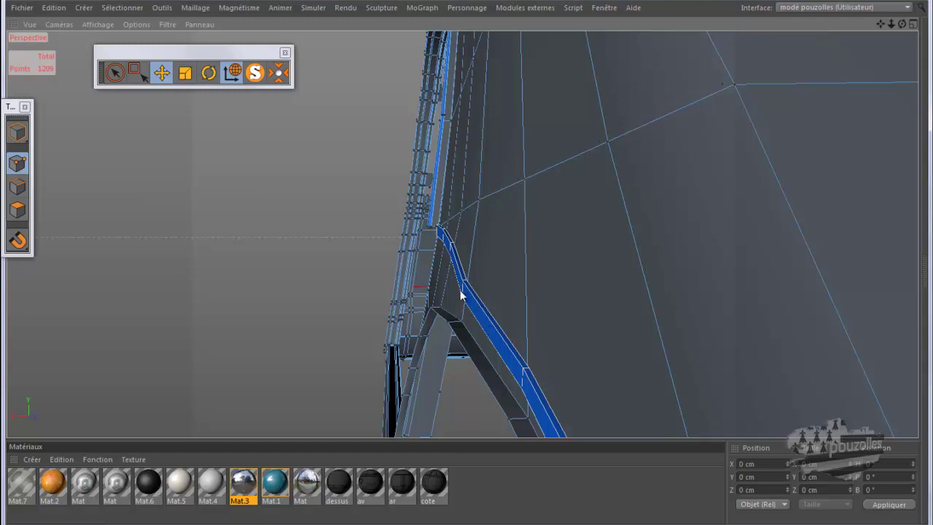
{"action": "left_click", "coordinate": [114, 72]}
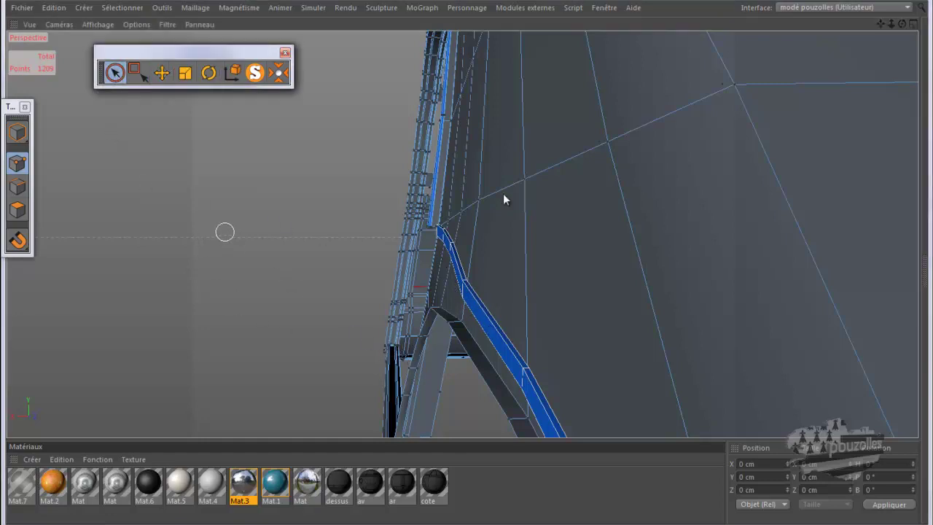
{"action": "left_click_drag", "start_coordinate": [902, 24], "coordinate": [490, 288]}
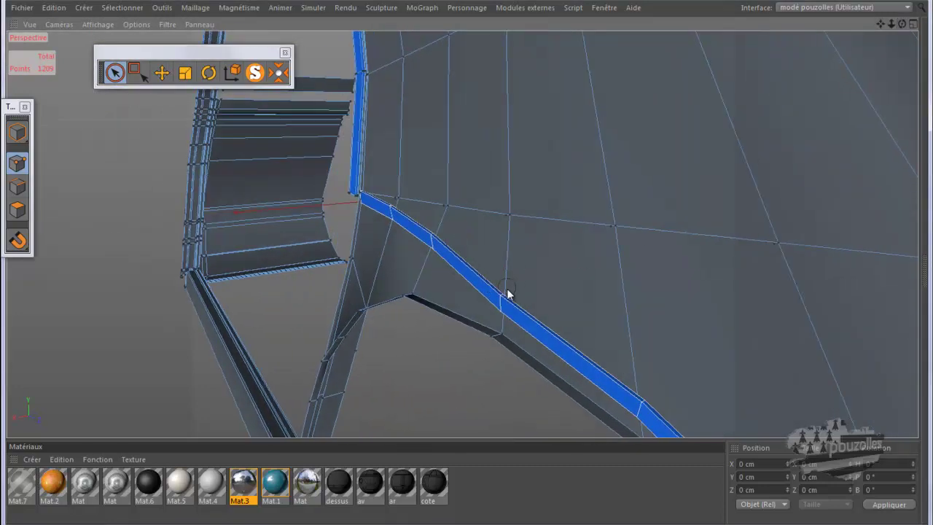
{"action": "left_click", "coordinate": [502, 332]}
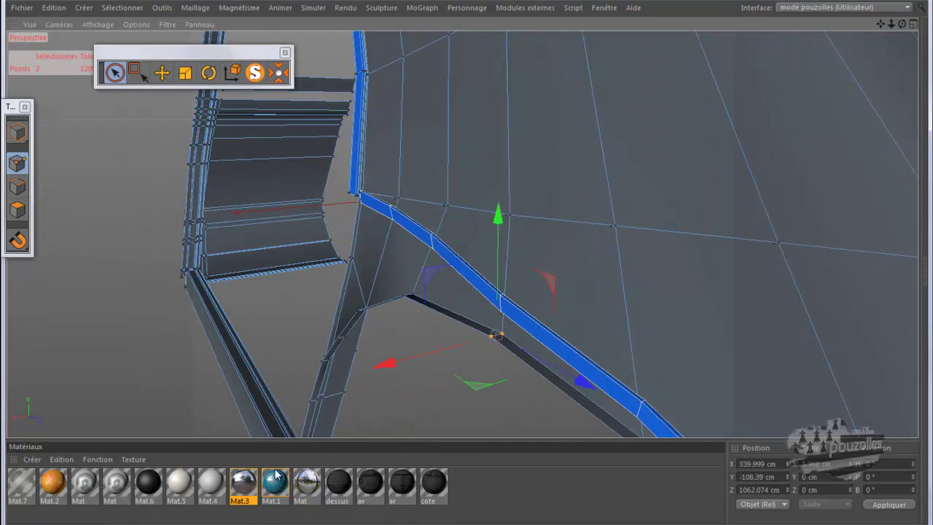
Select caisse and baguette together, and select the trim strip points along with the wheel-arch edge points directly below them
{"action": "left_click", "coordinate": [45, 523]}
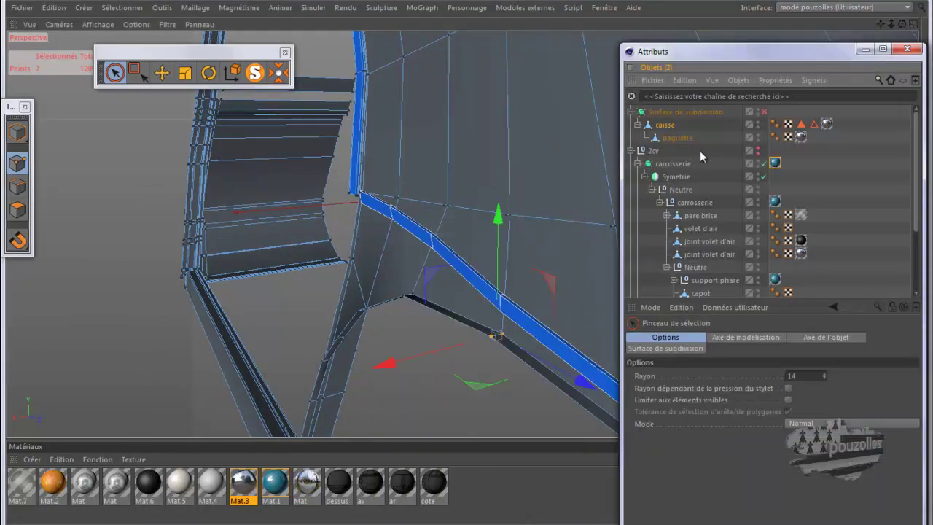
{"action": "left_click", "coordinate": [677, 138], "text": "ctrl"}
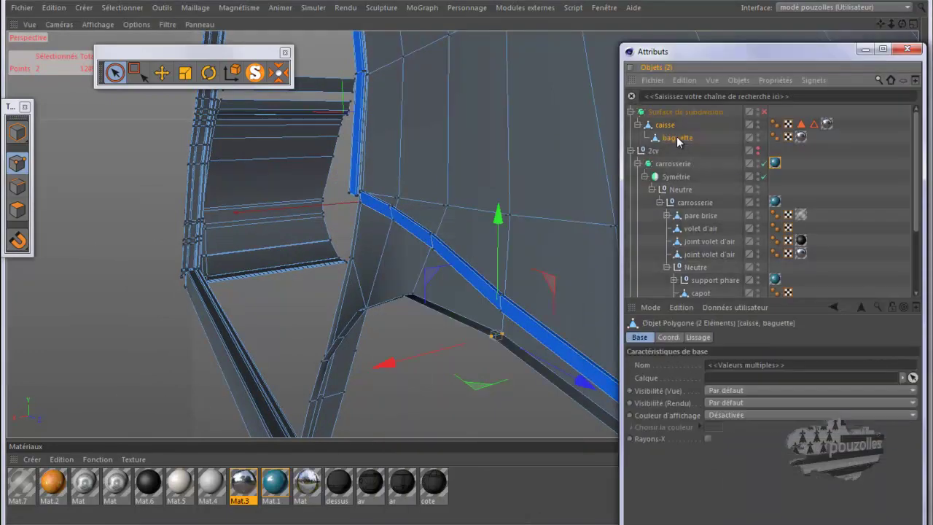
{"action": "left_click_drag", "start_coordinate": [514, 273], "coordinate": [501, 316]}
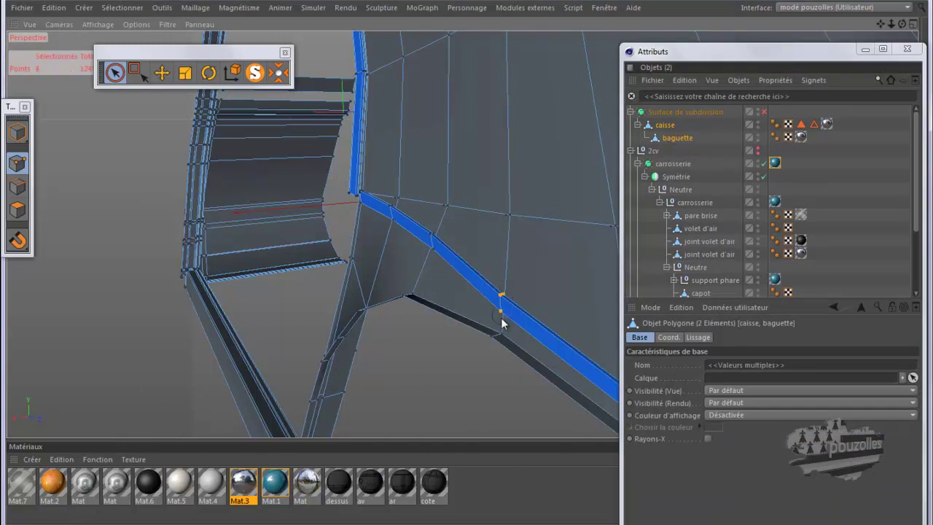
{"action": "left_click", "coordinate": [491, 336], "text": "shift"}
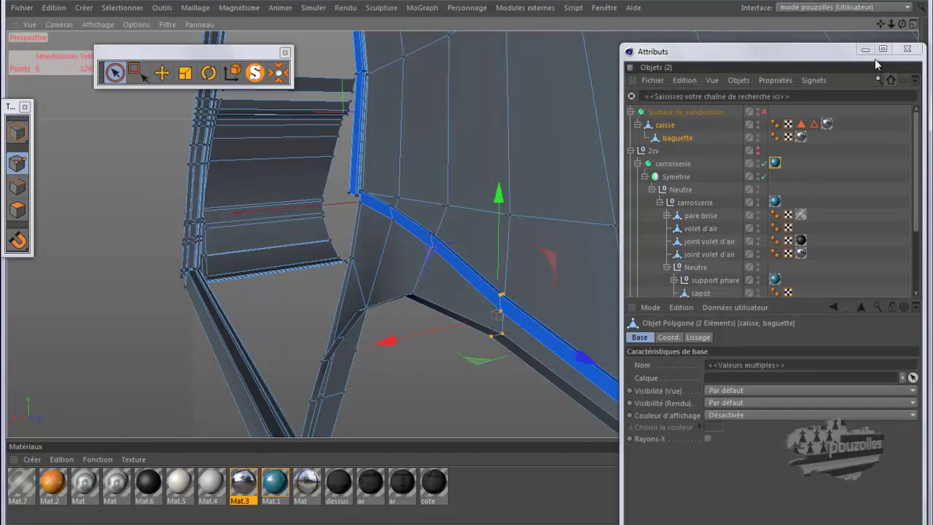
{"action": "left_click", "coordinate": [866, 50]}
Examine how the trim strip and the wheel-arch edge curve around the selected points
{"action": "mouse_move", "coordinate": [470, 262]}
{"action": "left_mouse_down", "text": "alt"}
{"action": "mouse_move", "coordinate": [469, 252]}
{"action": "mouse_move", "coordinate": [468, 268]}
{"action": "mouse_move", "coordinate": [467, 259]}
{"action": "left_mouse_up", "text": "alt"}
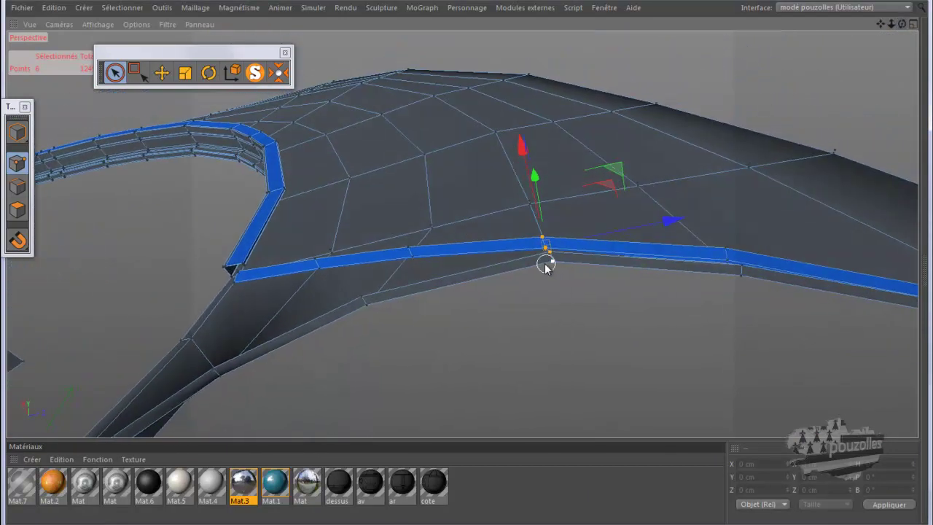
{"action": "left_click_drag", "start_coordinate": [546, 258], "coordinate": [545, 265], "text": "alt"}
{"action": "scroll", "coordinate": [544, 265], "scroll_direction": "up", "scroll_amount": 3}
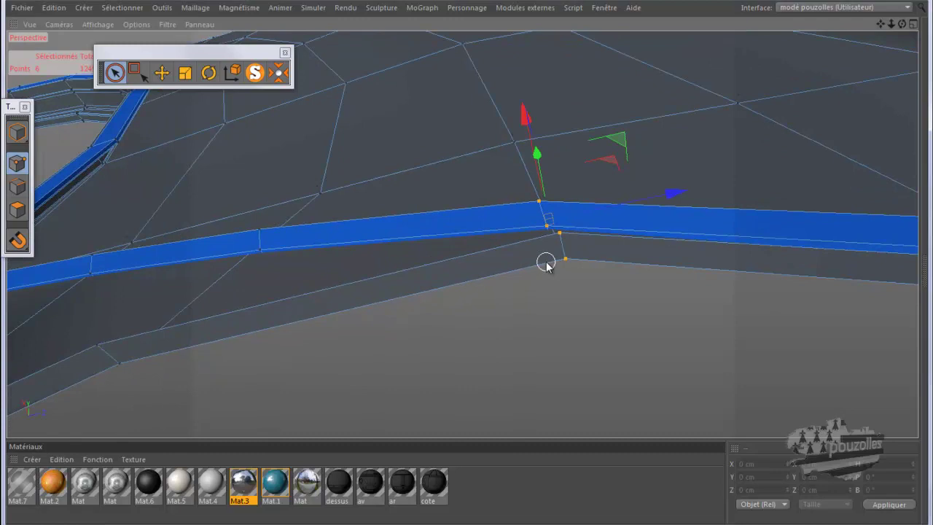
{"action": "scroll", "coordinate": [546, 264], "scroll_direction": "up", "scroll_amount": 2}
{"action": "left_click_drag", "start_coordinate": [546, 264], "coordinate": [339, 262], "text": "alt"}
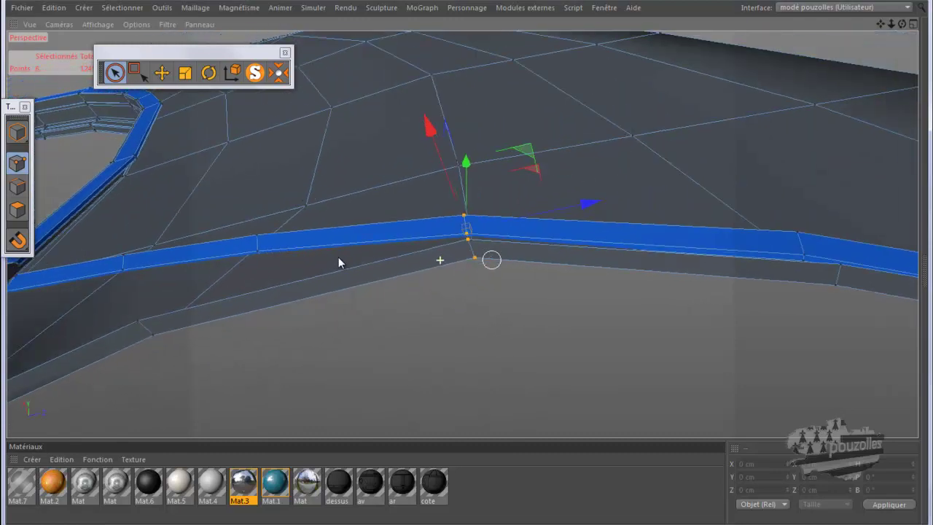
{"action": "scroll", "coordinate": [333, 256], "scroll_direction": "down", "scroll_amount": 5}
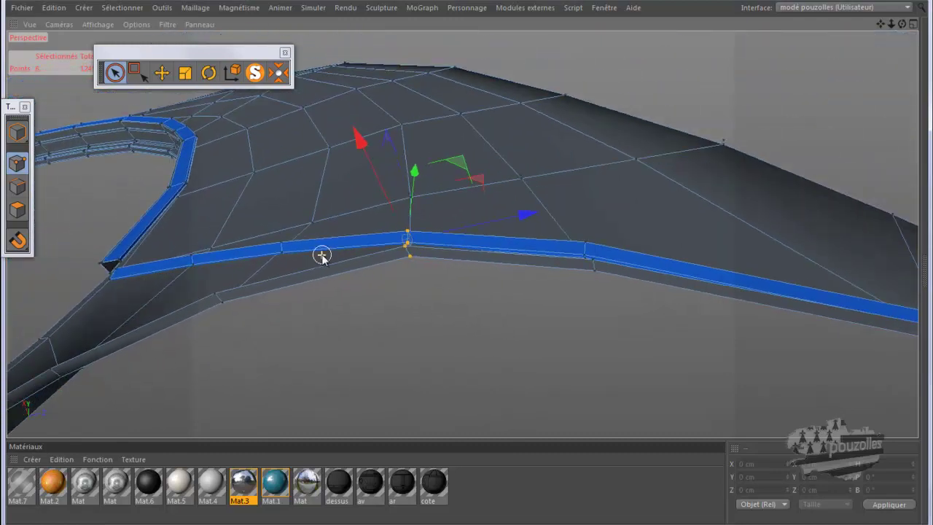
{"action": "scroll", "coordinate": [321, 255], "scroll_direction": "up", "scroll_amount": 3}
{"action": "scroll", "coordinate": [321, 256], "scroll_direction": "up", "scroll_amount": 3}
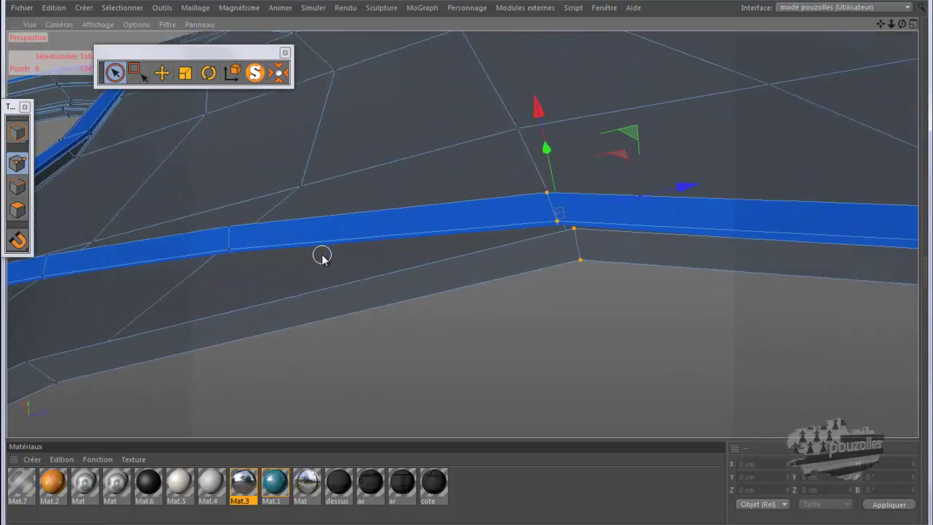
{"action": "scroll", "coordinate": [321, 255], "scroll_direction": "up", "scroll_amount": 1}
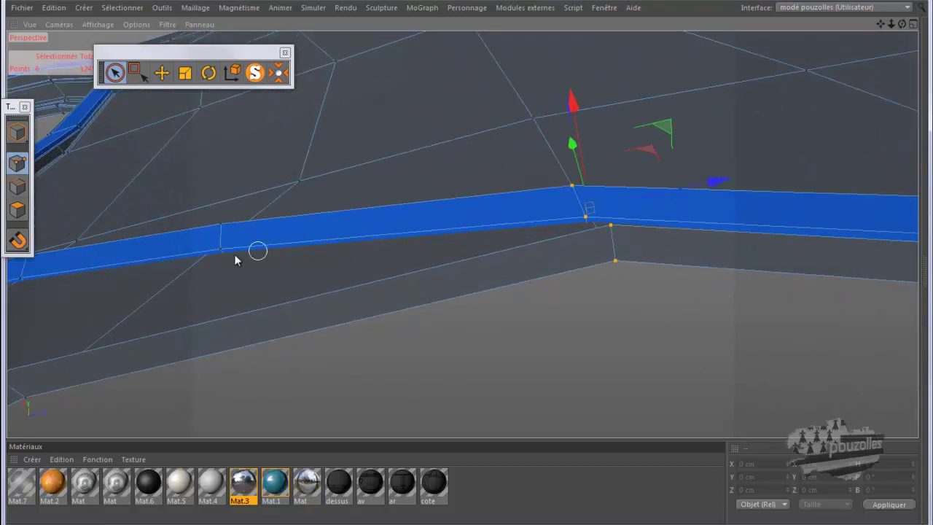
In the perspective view, nudge the selected trim strip and wheel-arch edge points slightly inward along the X axis
{"action": "left_click_drag", "start_coordinate": [466, 269], "coordinate": [365, 178], "text": "alt"}
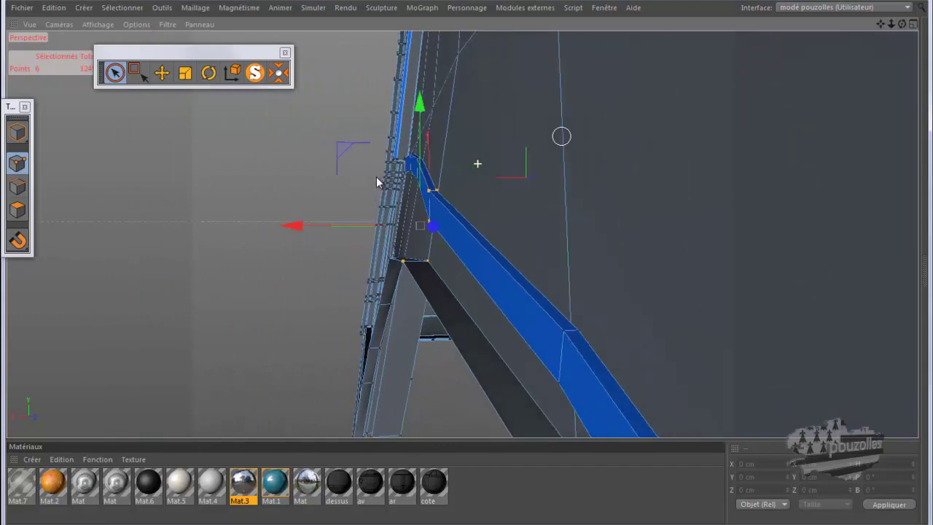
{"action": "scroll", "coordinate": [365, 178], "scroll_direction": "down", "scroll_amount": 2}
{"action": "left_click_drag", "start_coordinate": [903, 25], "coordinate": [467, 263]}
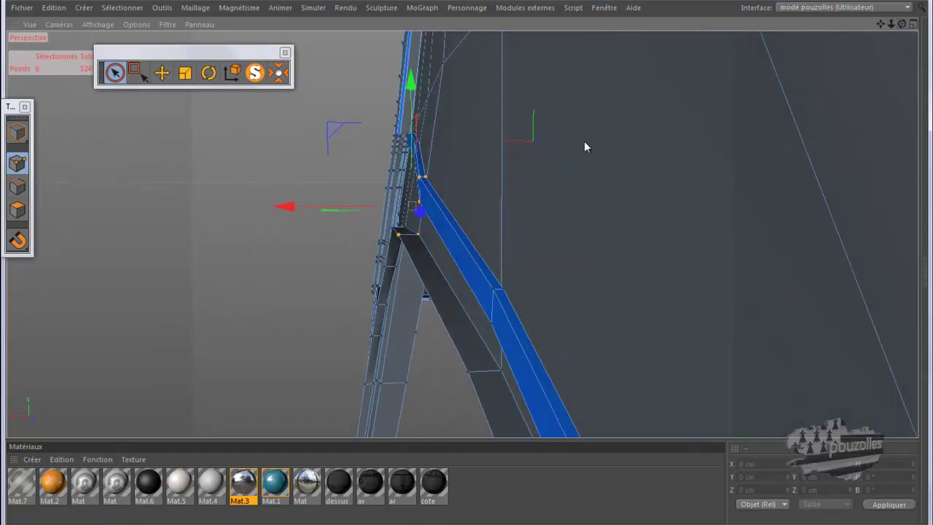
{"action": "left_click_drag", "start_coordinate": [283, 208], "coordinate": [292, 207]}
In the top view, fine-tune the X position of the selected trim strip and wheel-arch points against the blueprint's body outline
{"action": "middle_click", "coordinate": [267, 215]}
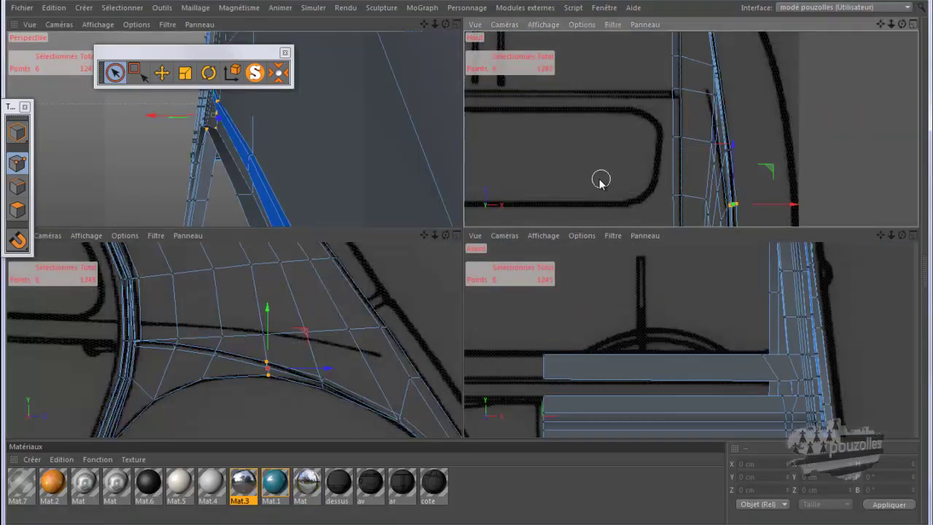
{"action": "middle_click", "coordinate": [600, 179]}
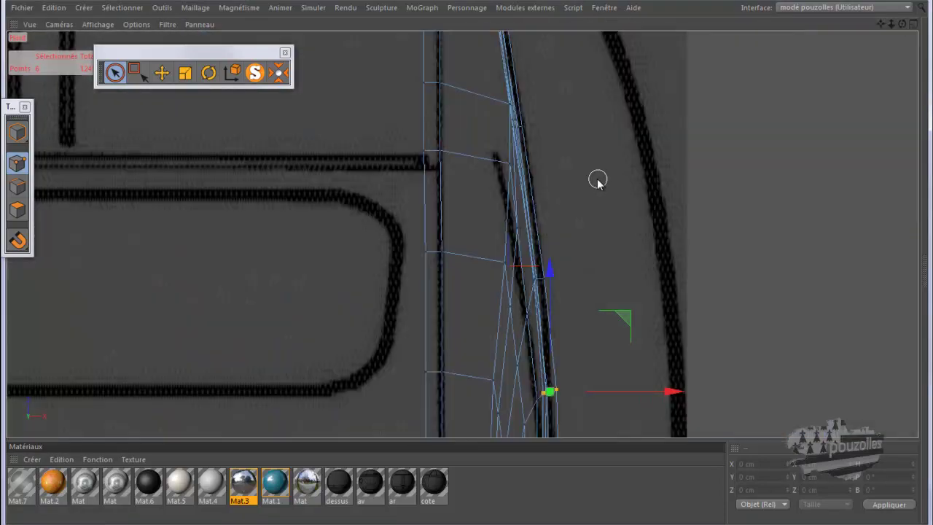
{"action": "scroll", "coordinate": [572, 417], "scroll_direction": "up", "scroll_amount": 2}
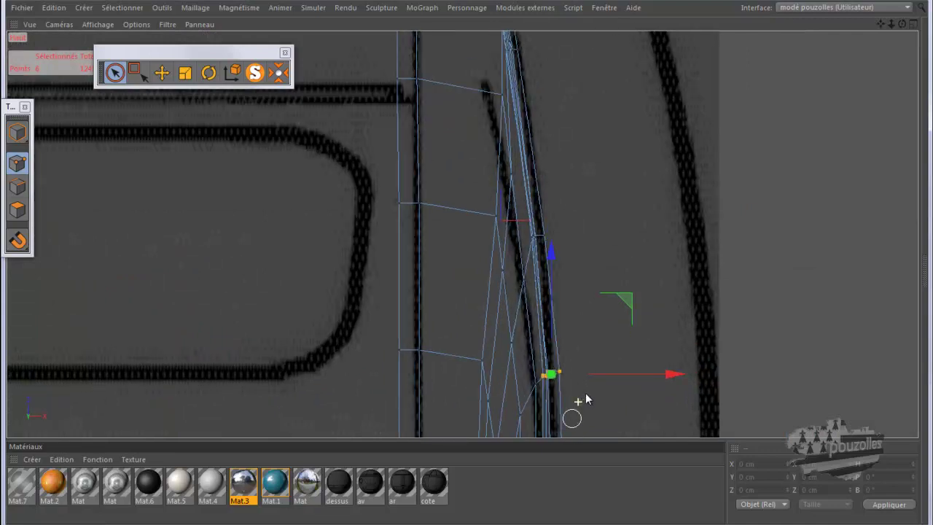
{"action": "left_click_drag", "start_coordinate": [880, 25], "coordinate": [474, 248]}
{"action": "scroll", "coordinate": [568, 326], "scroll_direction": "up", "scroll_amount": 4}
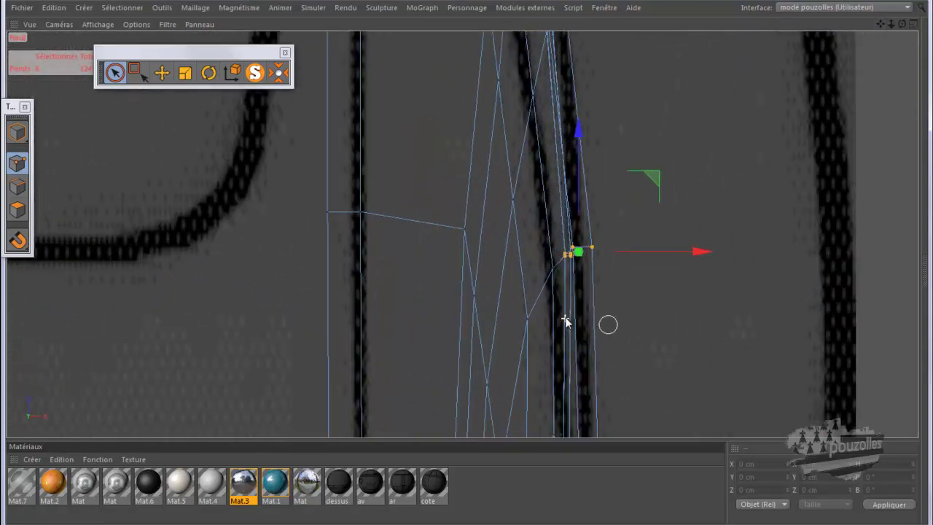
{"action": "scroll", "coordinate": [585, 299], "scroll_direction": "down", "scroll_amount": 2}
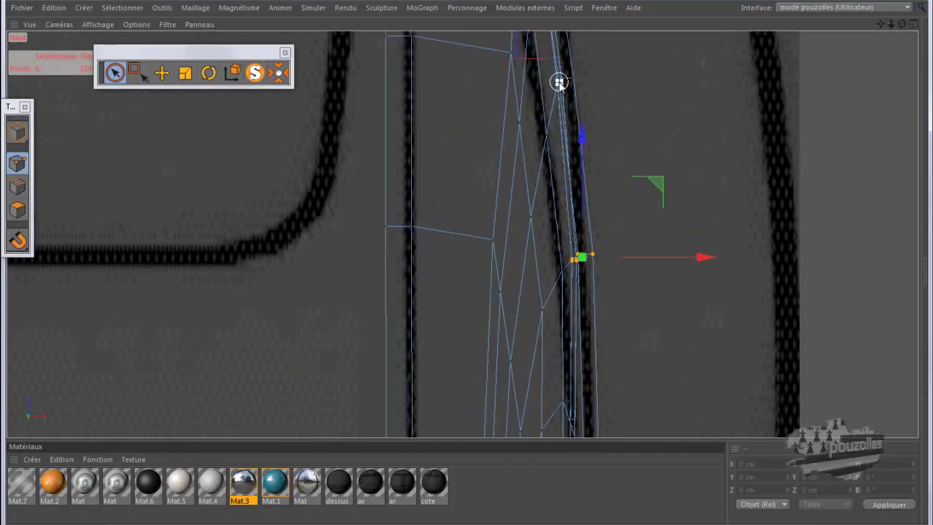
{"action": "scroll", "coordinate": [558, 78], "scroll_direction": "up", "scroll_amount": 3}
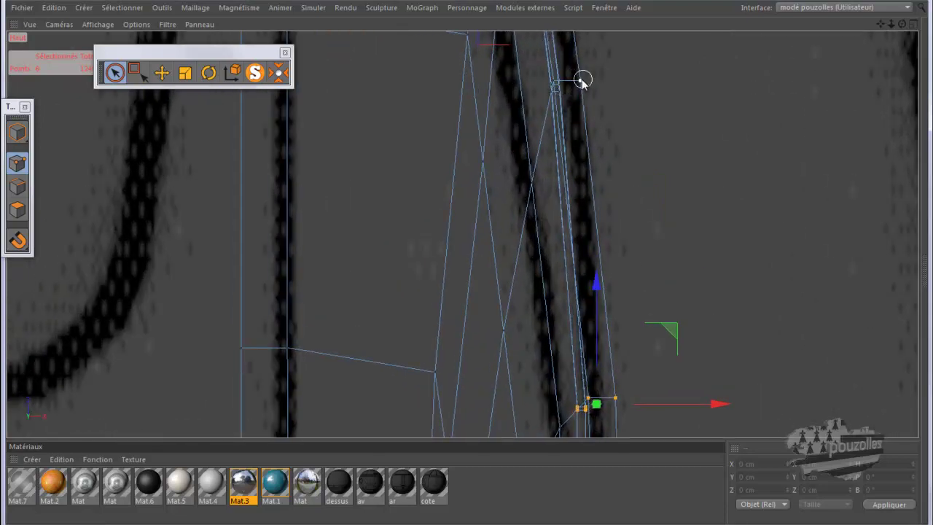
{"action": "scroll", "coordinate": [581, 98], "scroll_direction": "down", "scroll_amount": 3}
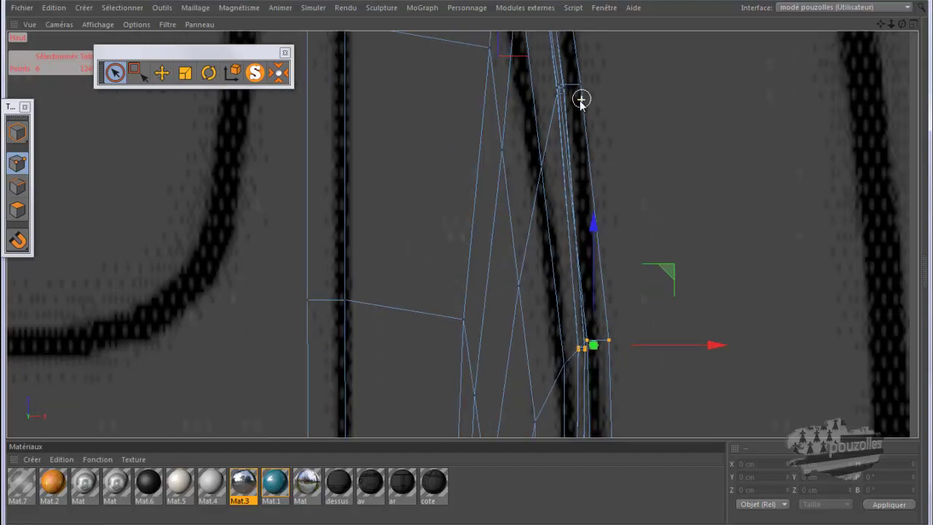
{"action": "scroll", "coordinate": [602, 306], "scroll_direction": "up", "scroll_amount": 5}
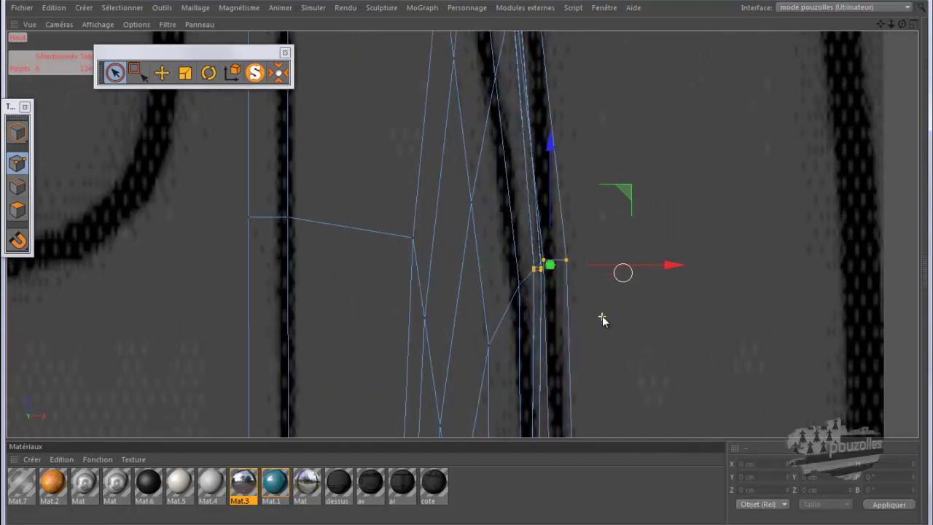
{"action": "left_click_drag", "start_coordinate": [662, 261], "coordinate": [661, 266]}
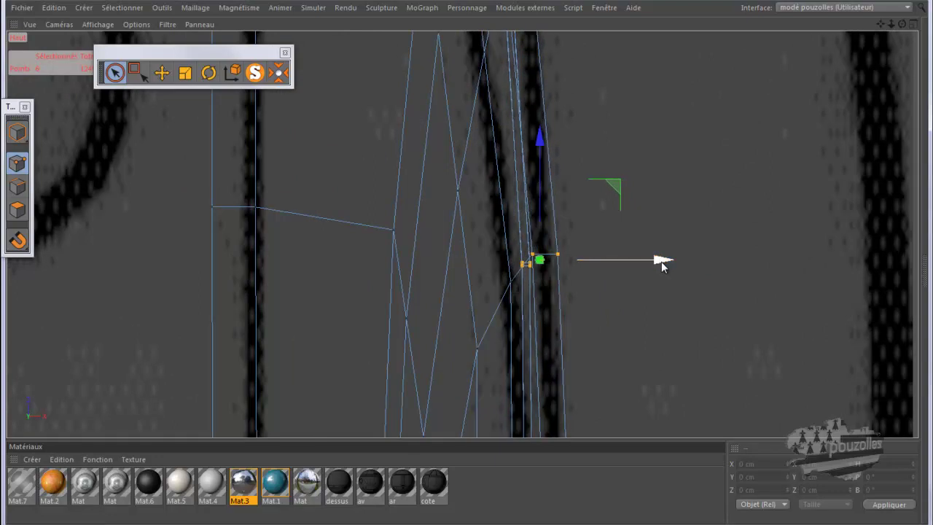
{"action": "middle_click", "coordinate": [409, 301]}
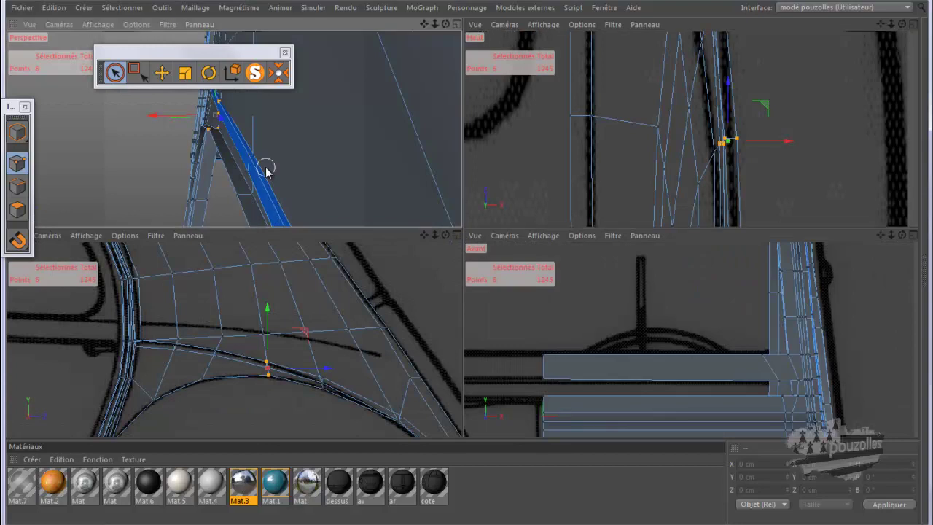
In the perspective view, select the body point above the trim strip and pull it outward along X to test whether it is attached
{"action": "middle_click", "coordinate": [242, 187]}
{"action": "left_click_drag", "start_coordinate": [242, 200], "coordinate": [262, 231], "text": "alt"}
{"action": "left_click_drag", "start_coordinate": [903, 25], "coordinate": [468, 268]}
{"action": "scroll", "coordinate": [576, 210], "scroll_direction": "down", "scroll_amount": 5}
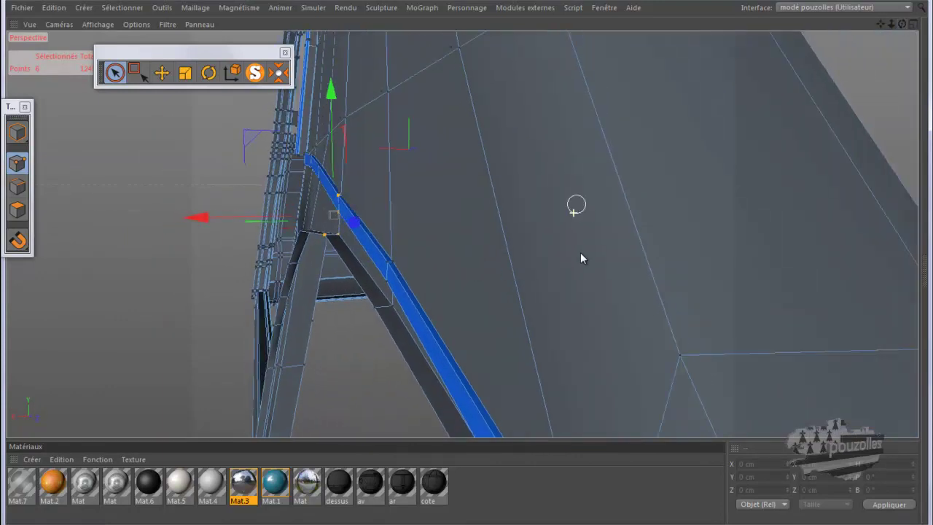
{"action": "left_click_drag", "start_coordinate": [903, 26], "coordinate": [470, 269]}
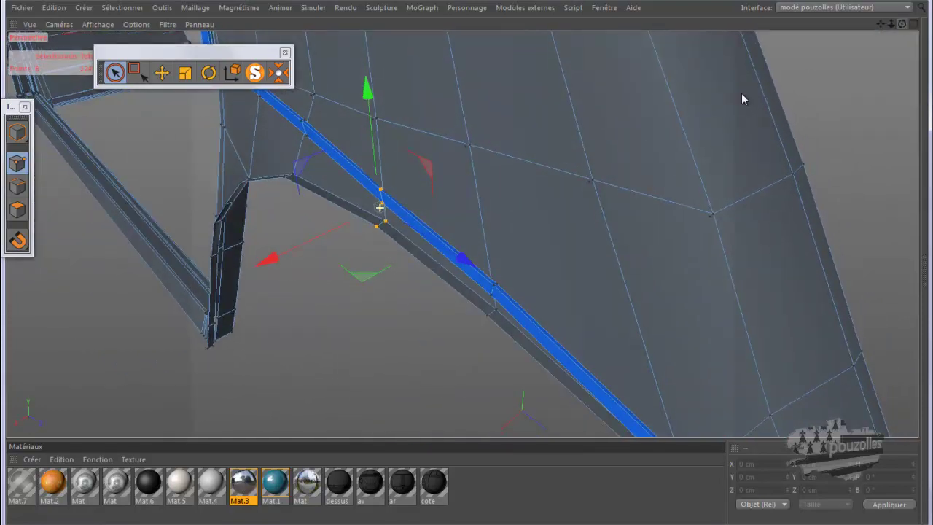
{"action": "left_click", "coordinate": [466, 146]}
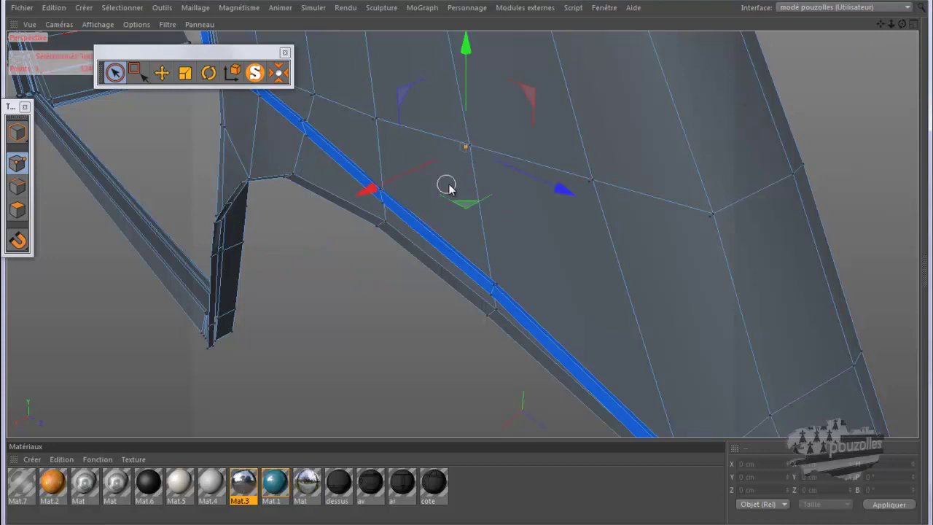
{"action": "left_click_drag", "start_coordinate": [494, 118], "coordinate": [436, 156]}
{"action": "left_click_drag", "start_coordinate": [299, 234], "coordinate": [163, 296]}
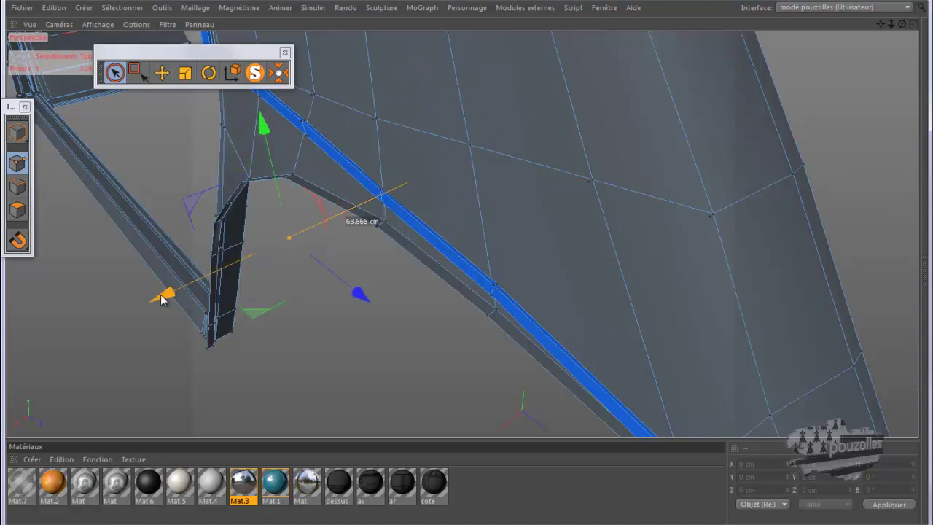
{"action": "left_click", "coordinate": [322, 290]}
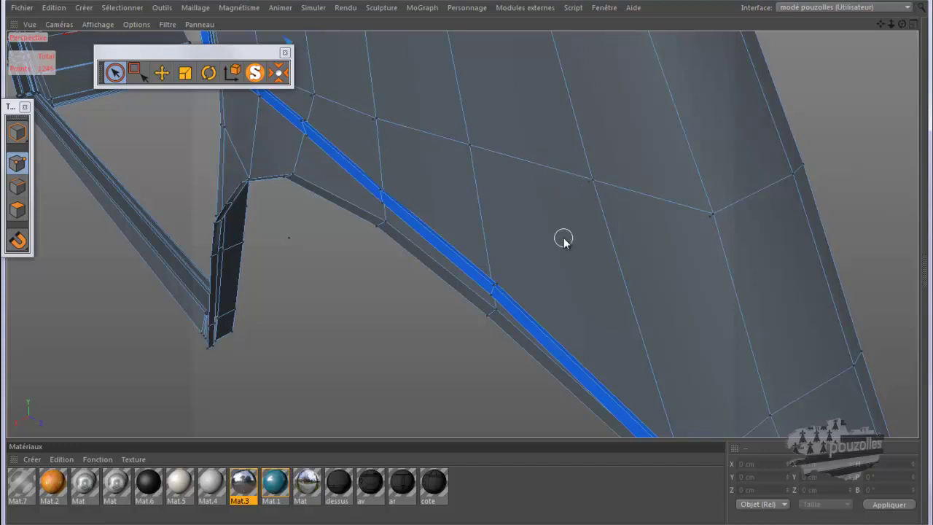
Select all the points and clean up duplicate and stray points with Optimiser, and clear the selection
{"action": "key", "text": "ctrl+a"}
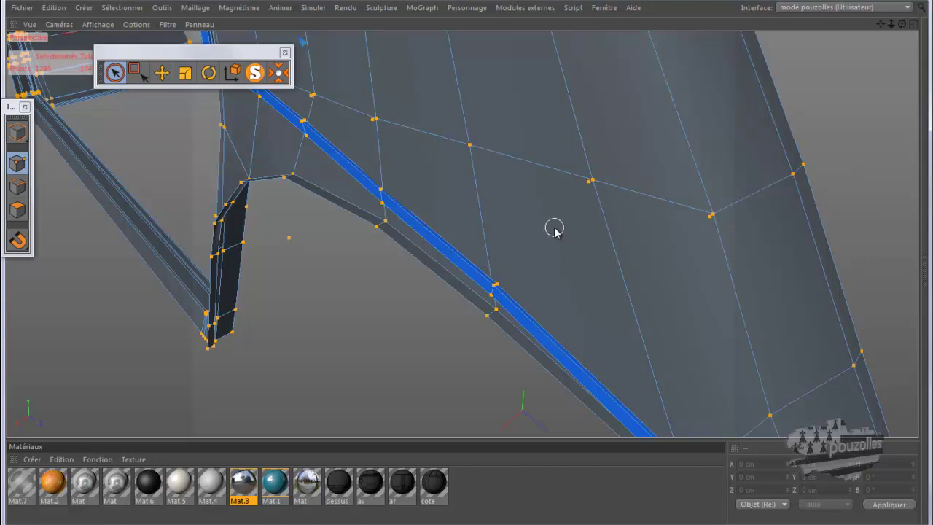
{"action": "right_click", "coordinate": [554, 229]}
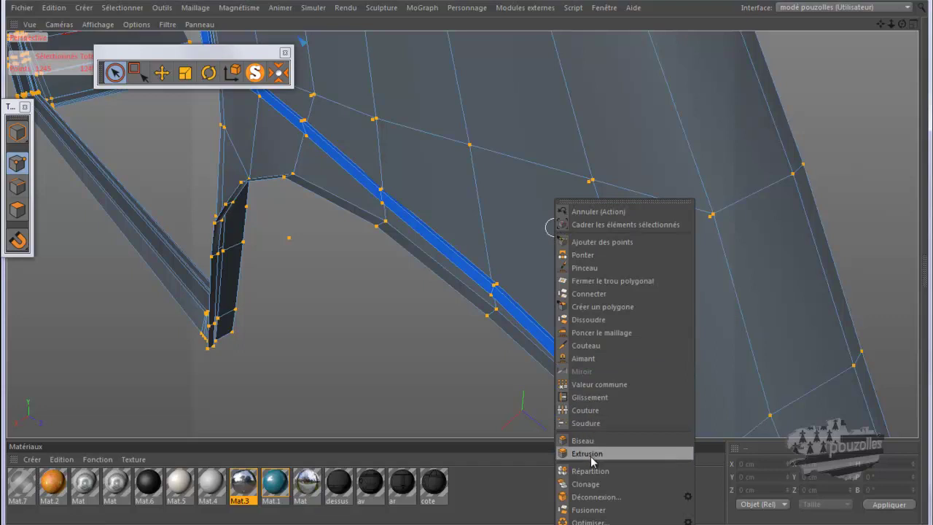
{"action": "left_click", "coordinate": [587, 521]}
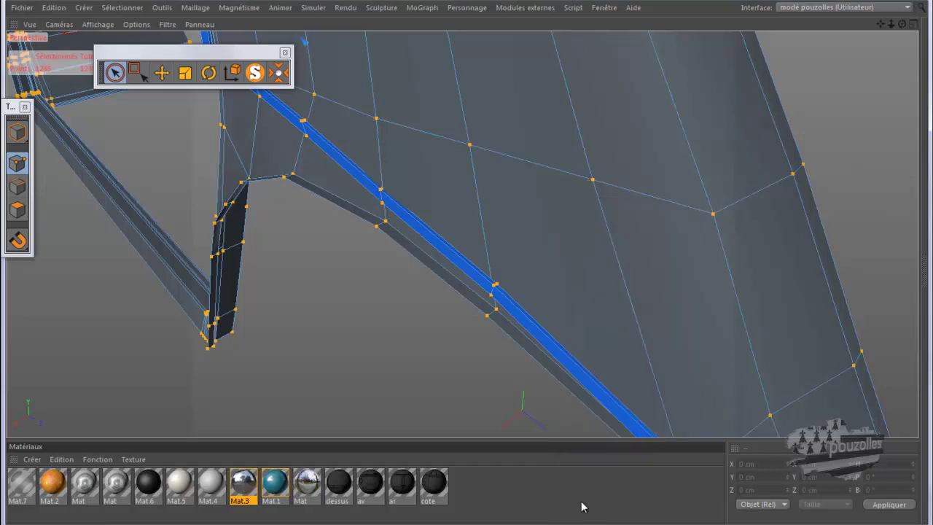
{"action": "left_click", "coordinate": [368, 290]}
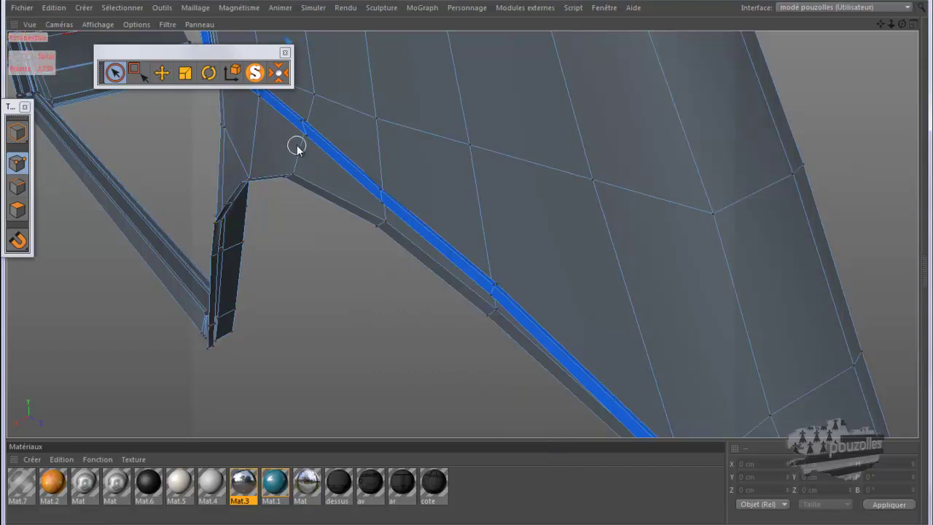
Select the point on the trim strip's lower edge near the front of the wheel arch and examine the surrounding mesh
{"action": "scroll", "coordinate": [297, 145], "scroll_direction": "up", "scroll_amount": 2}
{"action": "scroll", "coordinate": [302, 143], "scroll_direction": "up", "scroll_amount": 3}
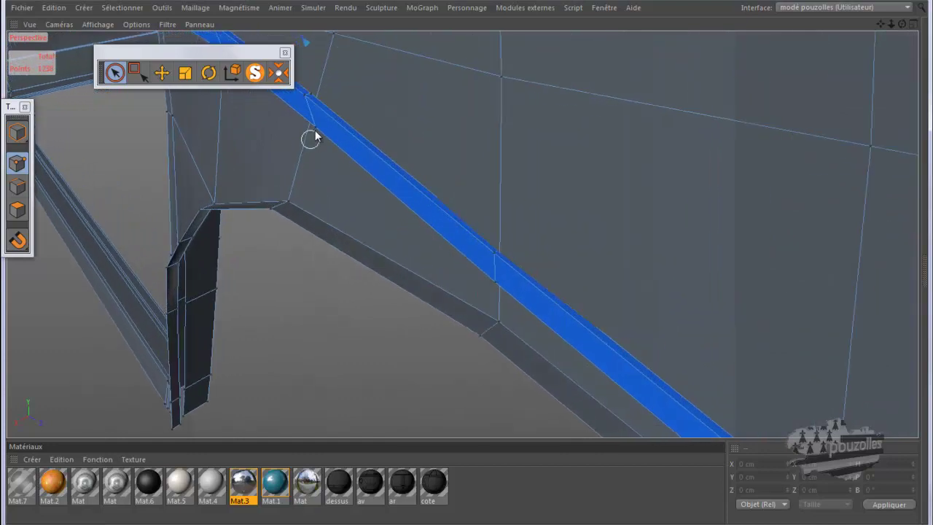
{"action": "left_click", "coordinate": [318, 127]}
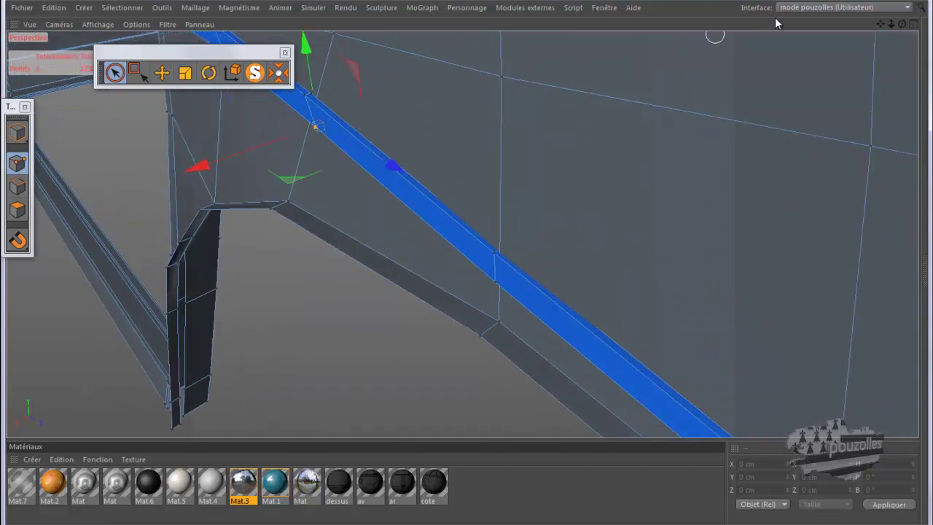
{"action": "left_click_drag", "start_coordinate": [467, 259], "coordinate": [297, 272], "text": "alt"}
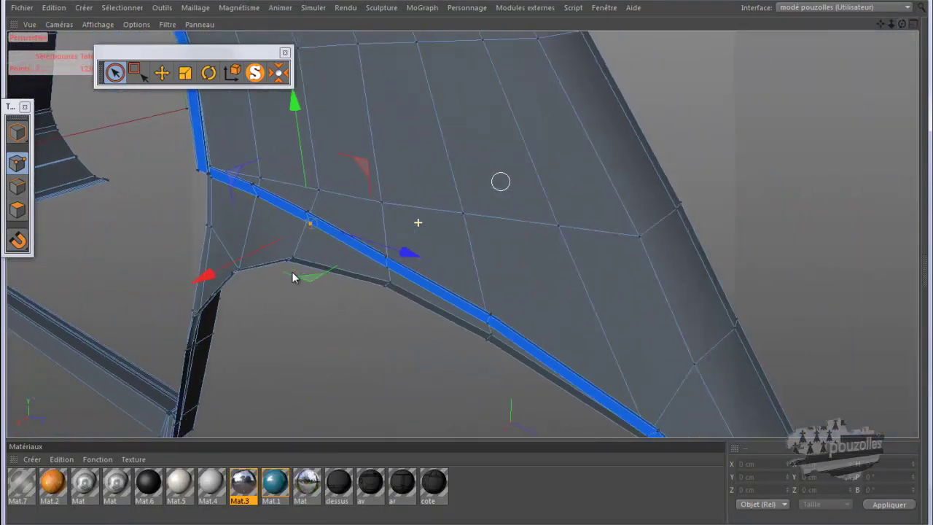
{"action": "right_click", "coordinate": [137, 202]}
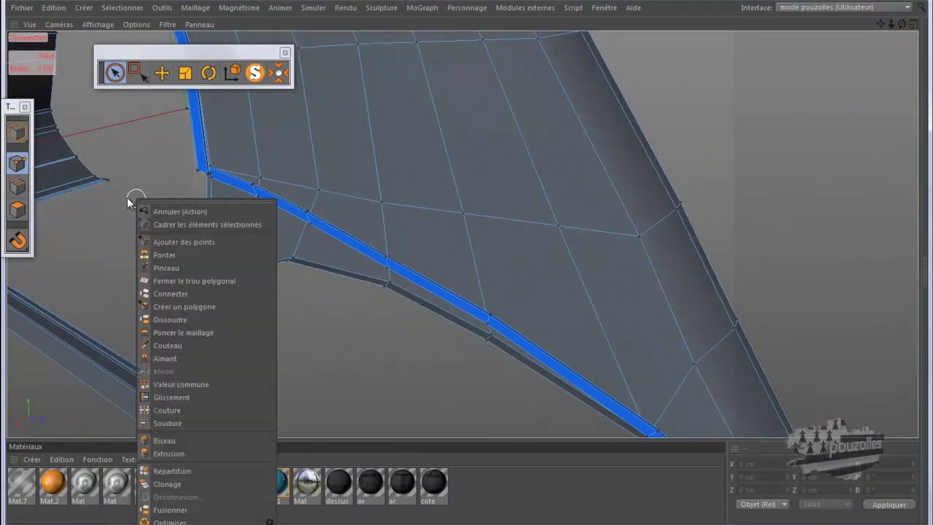
{"action": "key", "text": "Escape"}
In the right side view, use Glissement to slide three points of the edge row above the trim strip down along their edges
{"action": "middle_click", "coordinate": [127, 198]}
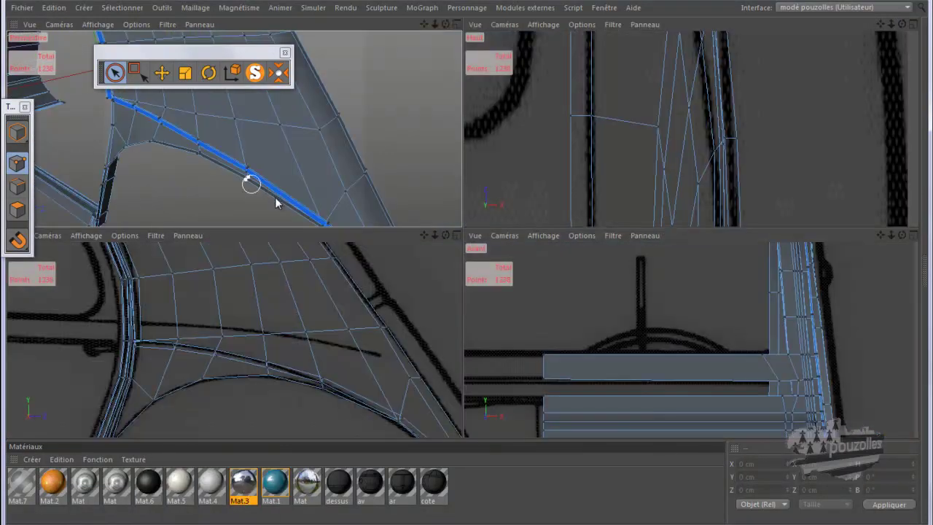
{"action": "middle_click", "coordinate": [352, 271]}
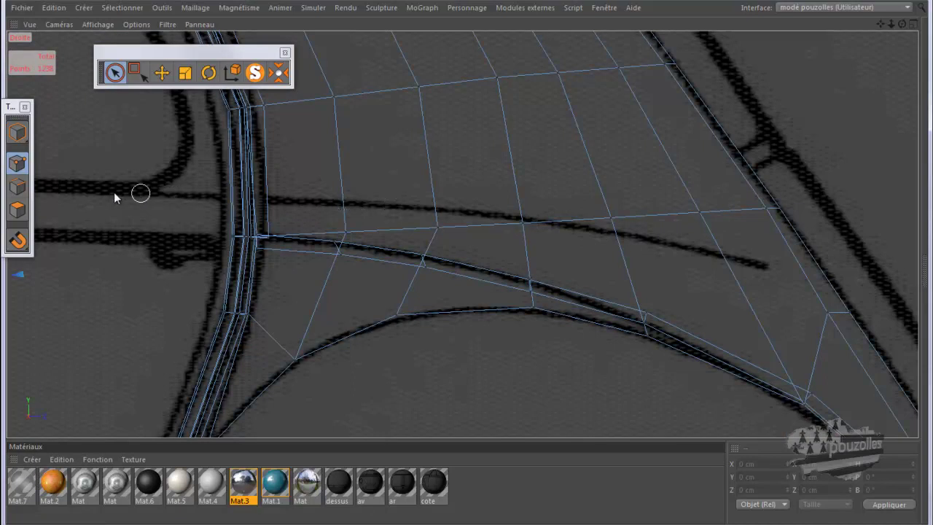
{"action": "right_click", "coordinate": [99, 127]}
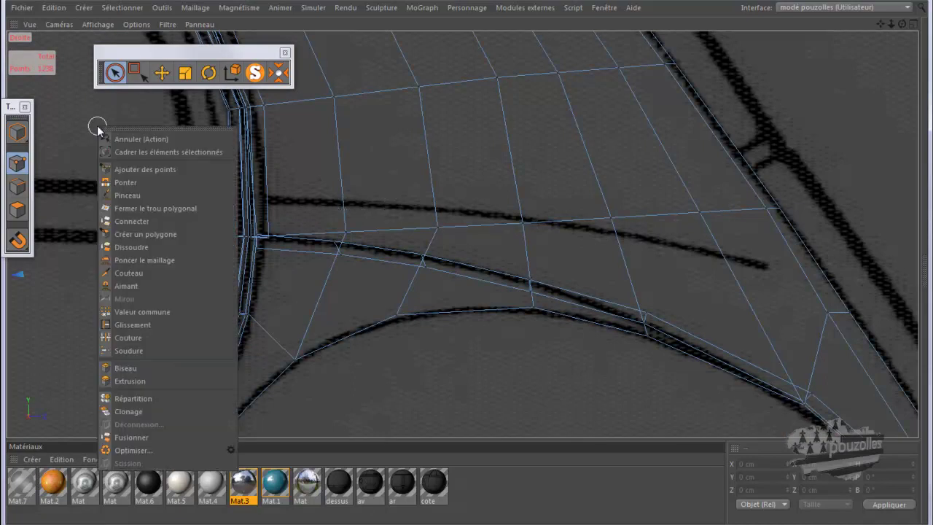
{"action": "left_click", "coordinate": [126, 321]}
{"action": "left_click", "coordinate": [340, 254]}
{"action": "scroll", "coordinate": [358, 246], "scroll_direction": "up", "scroll_amount": 3}
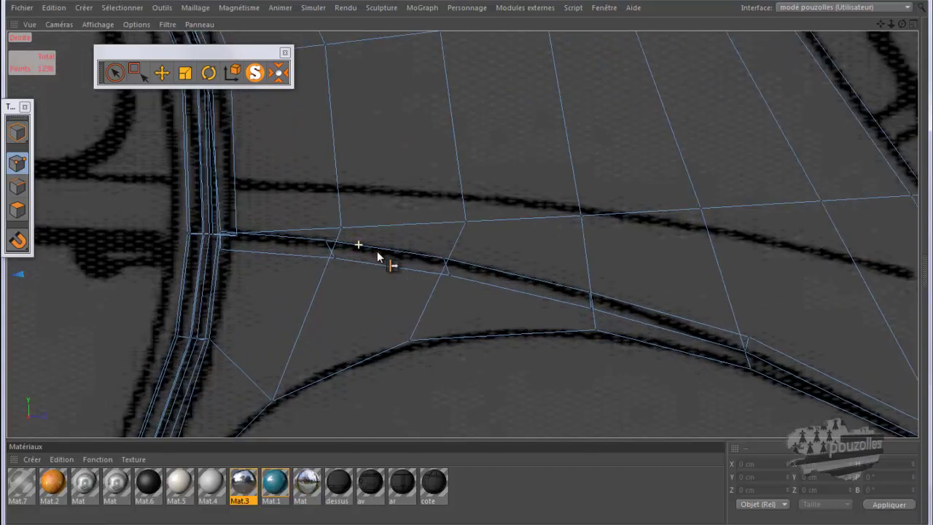
{"action": "scroll", "coordinate": [598, 248], "scroll_direction": "down", "scroll_amount": 3}
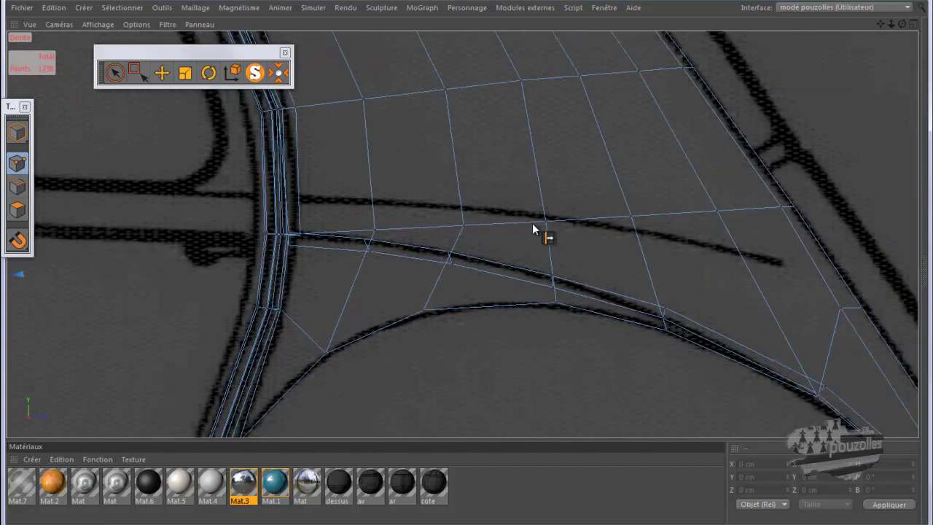
{"action": "left_click_drag", "start_coordinate": [546, 221], "coordinate": [550, 245]}
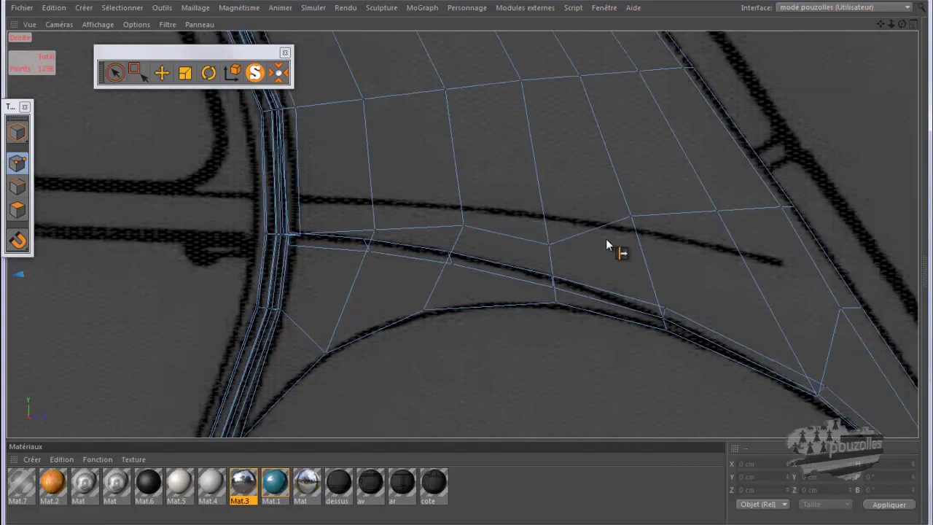
{"action": "left_click_drag", "start_coordinate": [632, 217], "coordinate": [646, 250]}
{"action": "left_click_drag", "start_coordinate": [717, 211], "coordinate": [746, 266]}
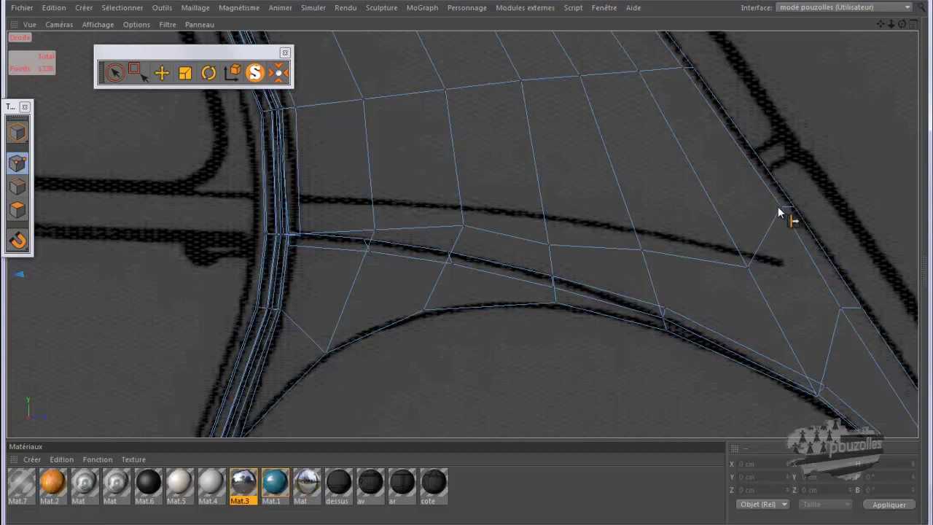
Use Glissement to slide the short edge on the panel's rear border down, level with the edge row above the trim strip
{"action": "left_click", "coordinate": [15, 186]}
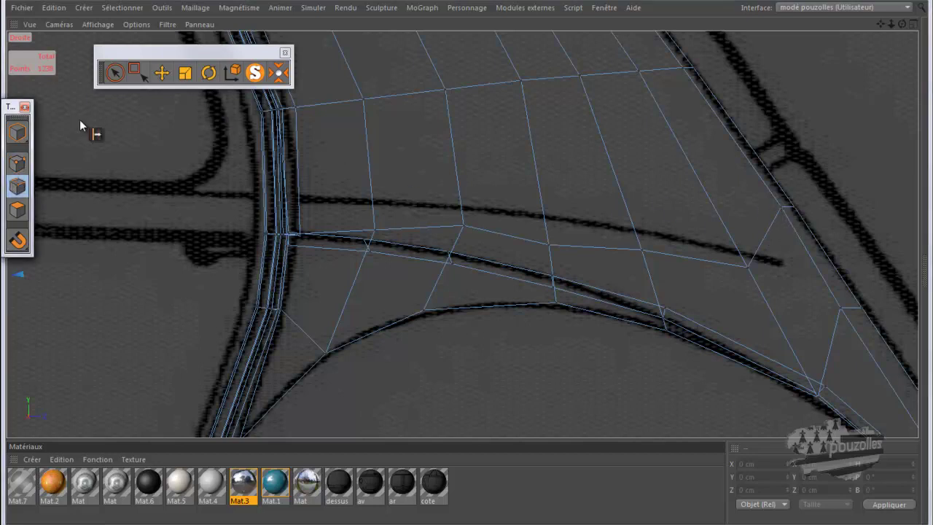
{"action": "left_click", "coordinate": [114, 73]}
{"action": "left_click_drag", "start_coordinate": [811, 208], "coordinate": [785, 209]}
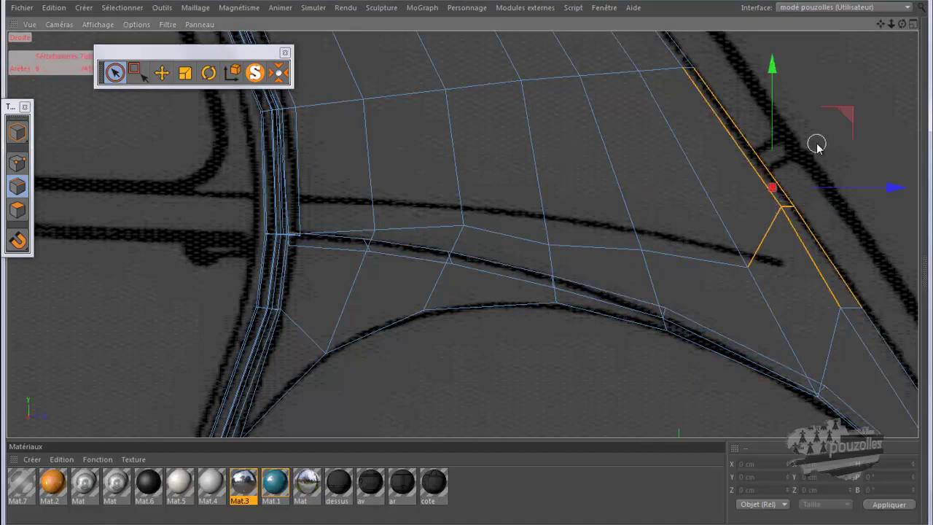
{"action": "mouse_move", "coordinate": [805, 150]}
{"action": "left_mouse_down", "text": "ctrl"}
{"action": "mouse_move", "coordinate": [740, 188]}
{"action": "mouse_move", "coordinate": [788, 240]}
{"action": "mouse_move", "coordinate": [837, 245]}
{"action": "left_mouse_up", "text": "ctrl"}
{"action": "left_click", "coordinate": [818, 208]}
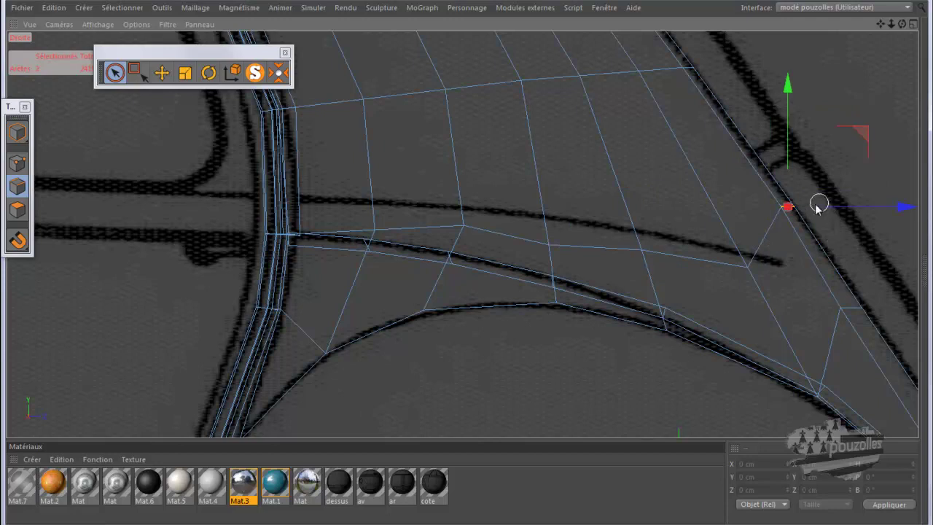
{"action": "right_click", "coordinate": [824, 154]}
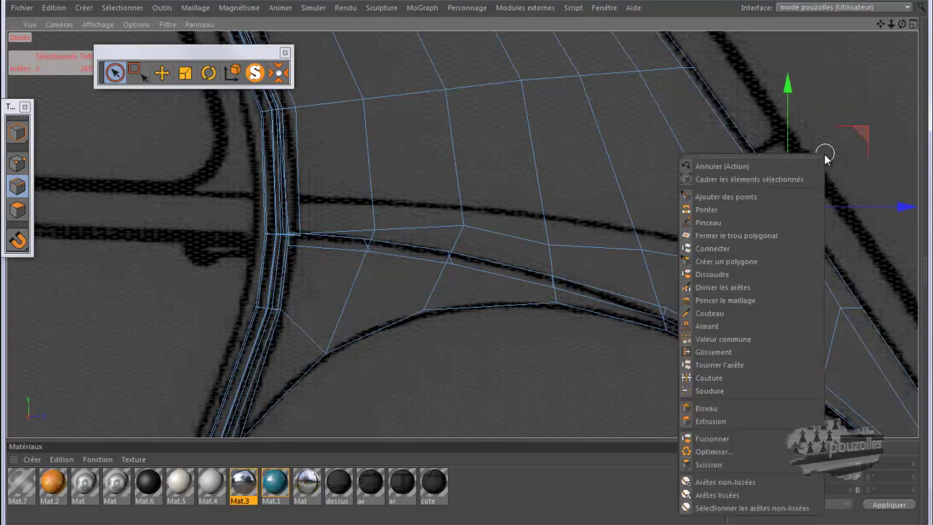
{"action": "left_click", "coordinate": [735, 352]}
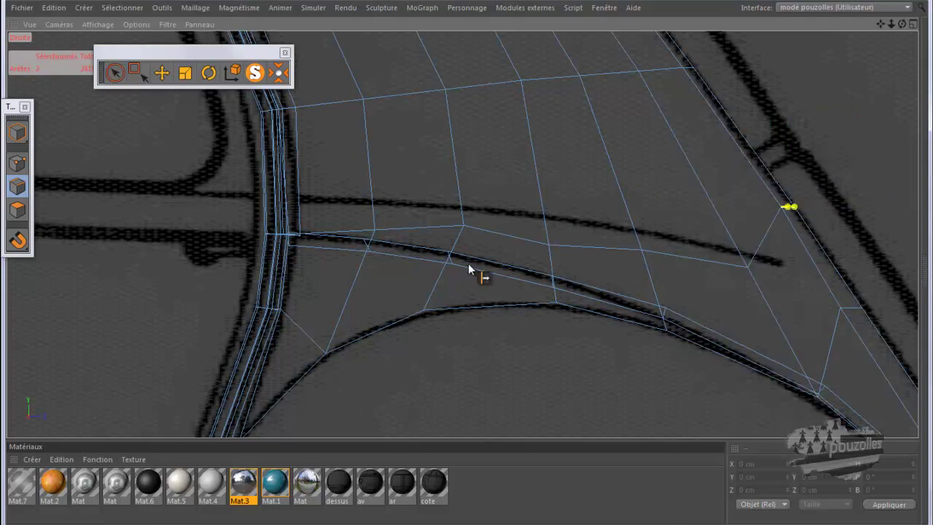
{"action": "mouse_move", "coordinate": [479, 275]}
{"action": "left_mouse_down"}
{"action": "mouse_move", "coordinate": [489, 296]}
{"action": "mouse_move", "coordinate": [469, 271]}
{"action": "left_mouse_up"}
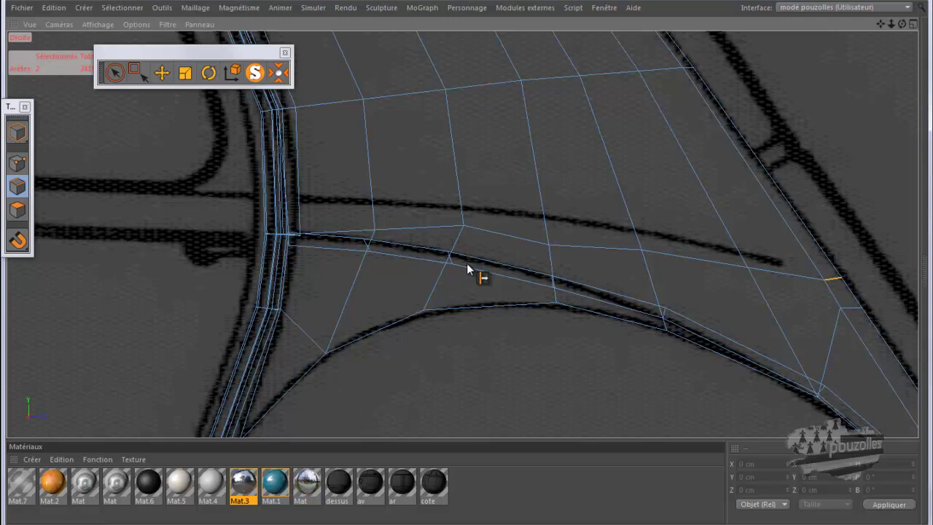
Cut a new edge row with Couteau in Ligne mode across the body panel, following the blueprint's crease line above the wheel arch
{"action": "scroll", "coordinate": [358, 114], "scroll_direction": "down", "scroll_amount": 3}
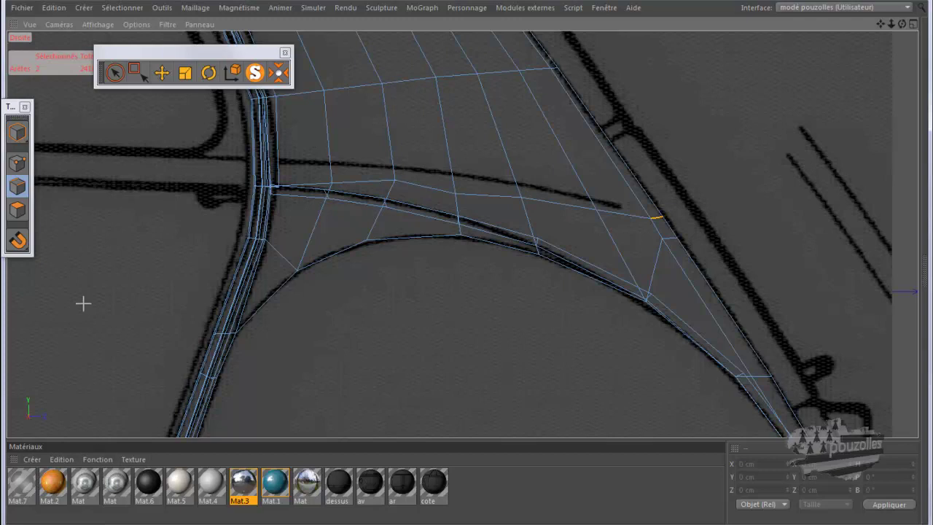
{"action": "left_click", "coordinate": [20, 164]}
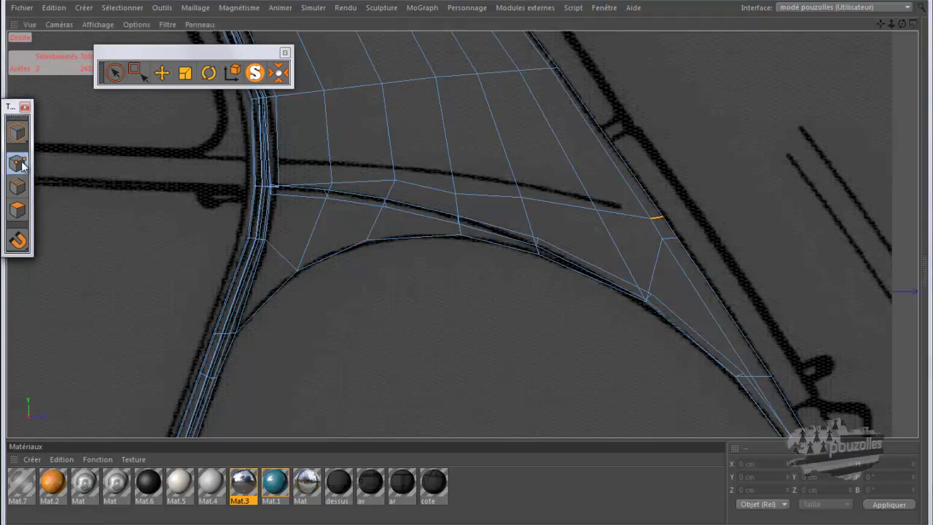
{"action": "left_click", "coordinate": [75, 522]}
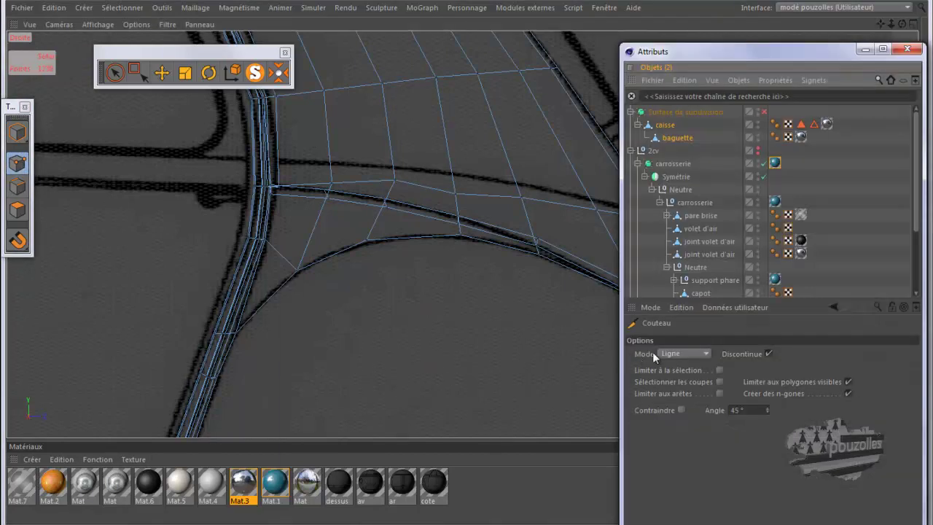
{"action": "left_click", "coordinate": [865, 49]}
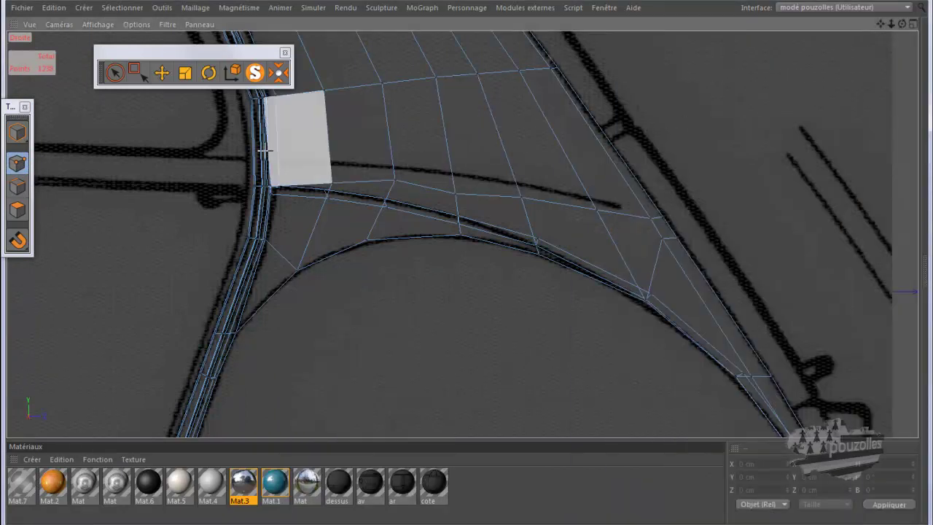
{"action": "left_click_drag", "start_coordinate": [234, 157], "coordinate": [706, 203]}
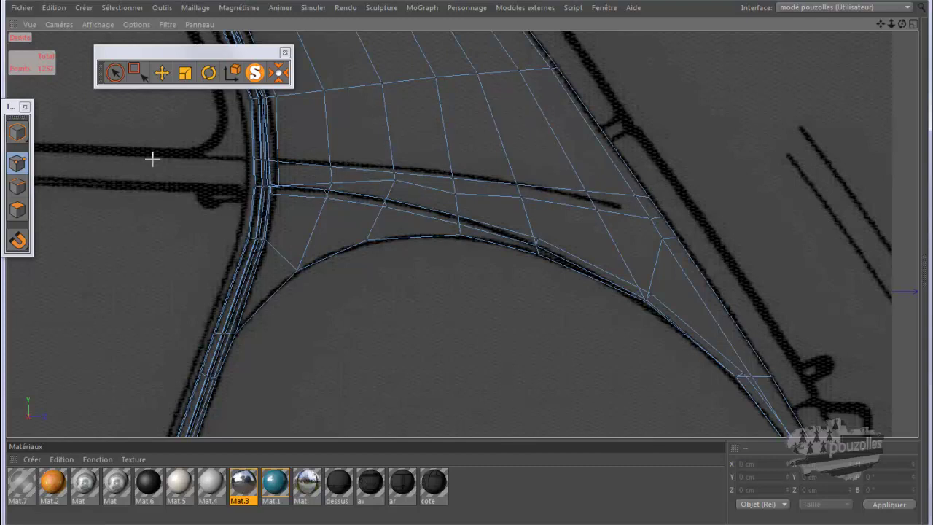
Use Glissement to slide the first three points of the edge row below the new cut down onto the trim strip's upper edge
{"action": "right_click", "coordinate": [178, 193]}
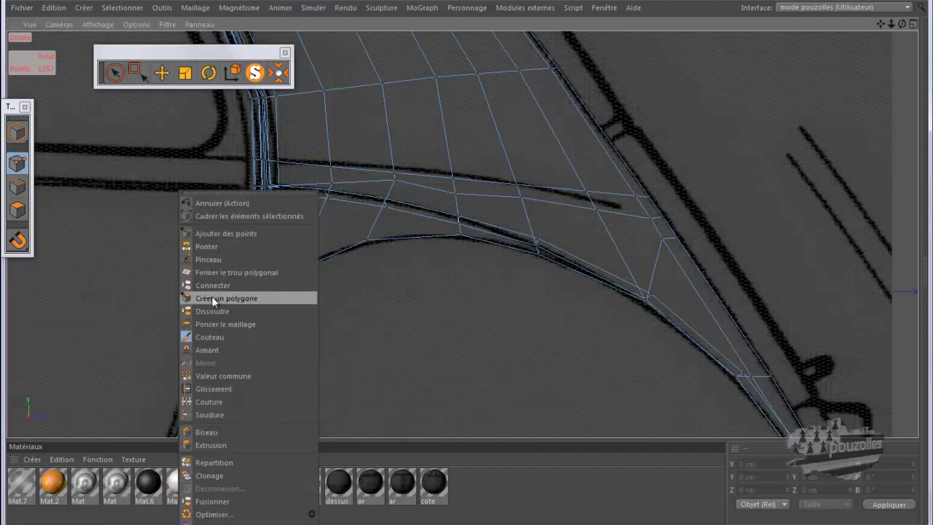
{"action": "left_click", "coordinate": [215, 388]}
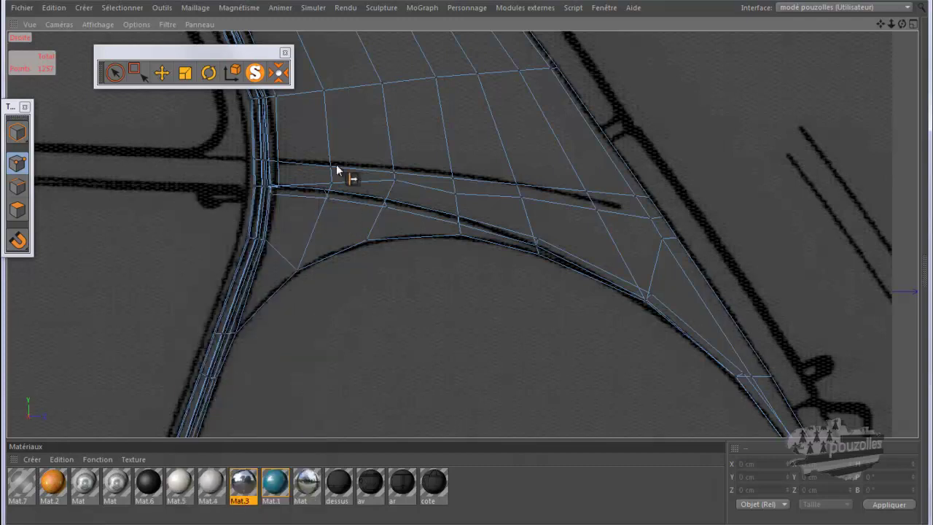
{"action": "scroll", "coordinate": [333, 182], "scroll_direction": "up", "scroll_amount": 5}
{"action": "scroll", "coordinate": [333, 182], "scroll_direction": "up", "scroll_amount": 5}
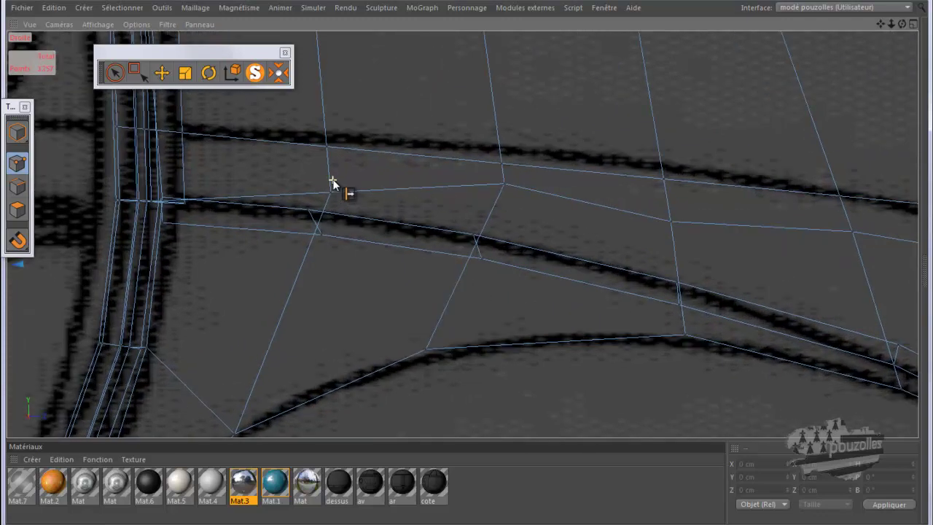
{"action": "left_click_drag", "start_coordinate": [331, 195], "coordinate": [323, 211]}
{"action": "left_click_drag", "start_coordinate": [505, 185], "coordinate": [493, 216]}
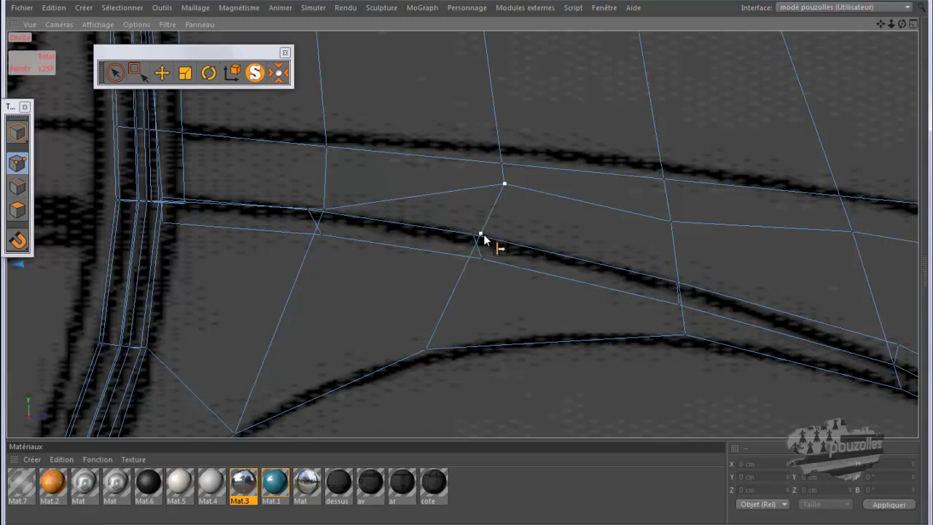
{"action": "left_click_drag", "start_coordinate": [482, 241], "coordinate": [481, 239]}
{"action": "left_click_drag", "start_coordinate": [673, 221], "coordinate": [684, 286]}
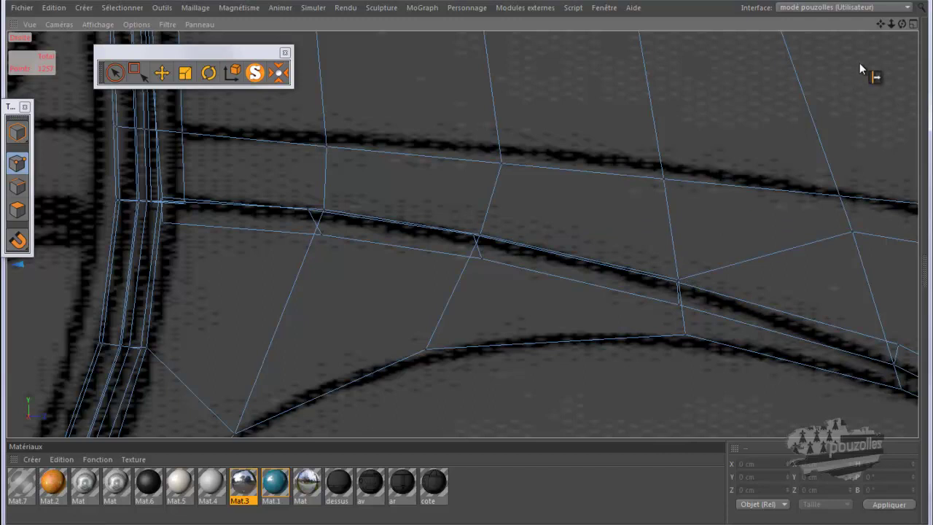
Slide the next two points toward the rear of the same edge row down onto the trim strip's upper edge
{"action": "left_click_drag", "start_coordinate": [881, 24], "coordinate": [393, 253]}
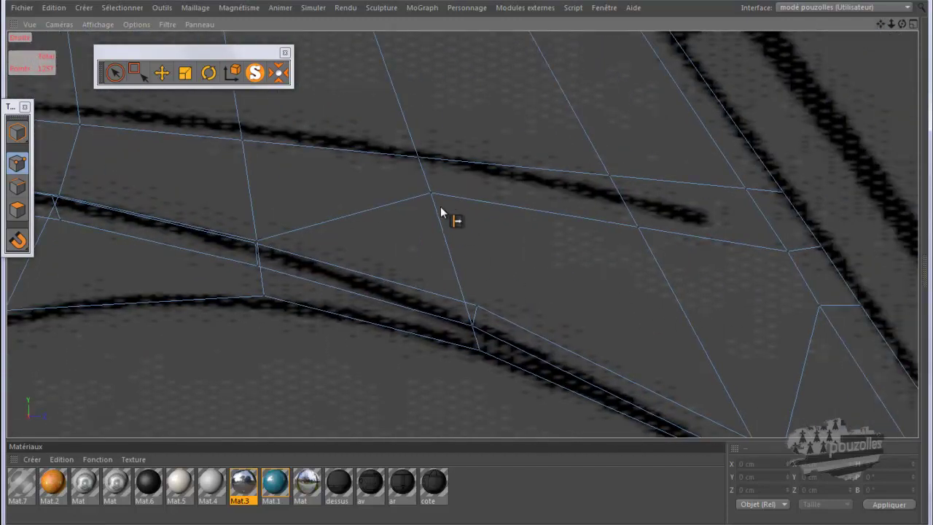
{"action": "left_click_drag", "start_coordinate": [431, 196], "coordinate": [488, 291]}
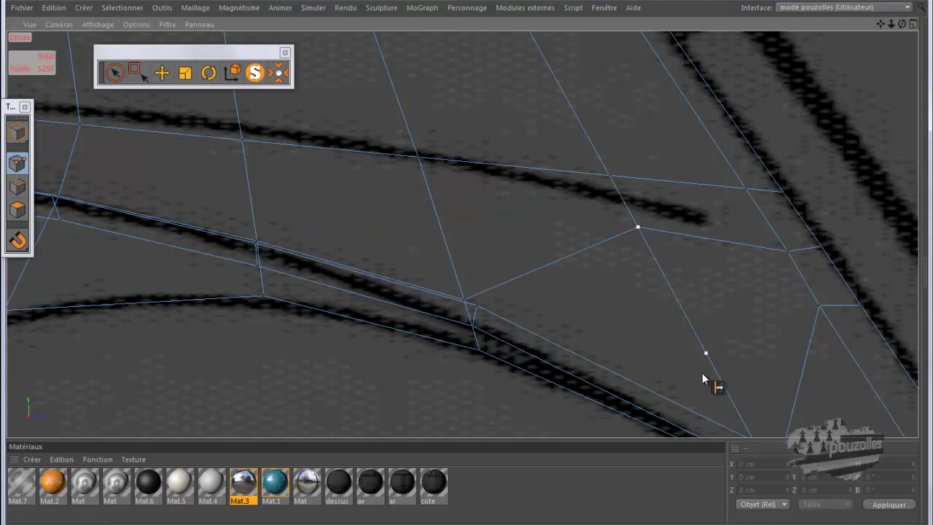
{"action": "left_click_drag", "start_coordinate": [716, 408], "coordinate": [722, 332]}
{"action": "left_click_drag", "start_coordinate": [879, 23], "coordinate": [467, 261]}
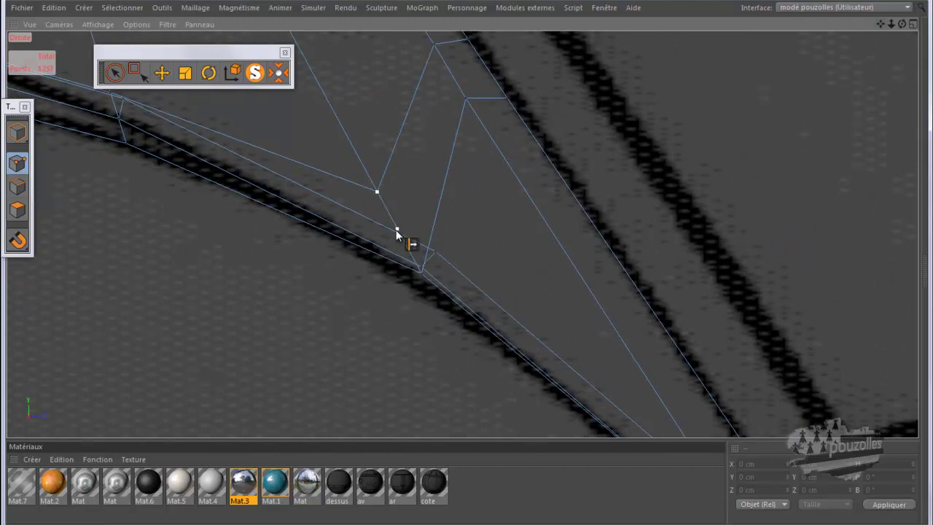
{"action": "left_click_drag", "start_coordinate": [396, 231], "coordinate": [397, 231]}
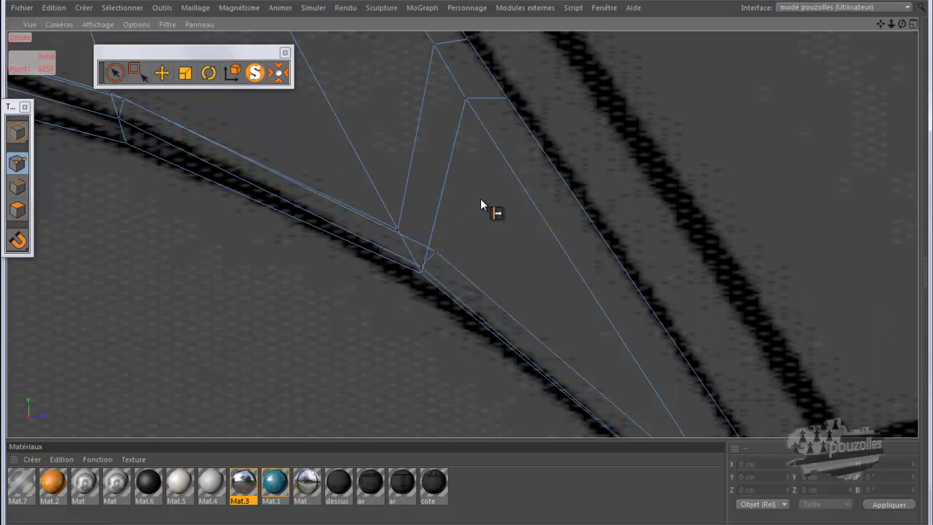
Select the lower short edge on the rear border and slide it down with Glissement toward the wheel arch's rear end
{"action": "scroll", "coordinate": [500, 204], "scroll_direction": "down", "scroll_amount": 2}
{"action": "left_click", "coordinate": [114, 72]}
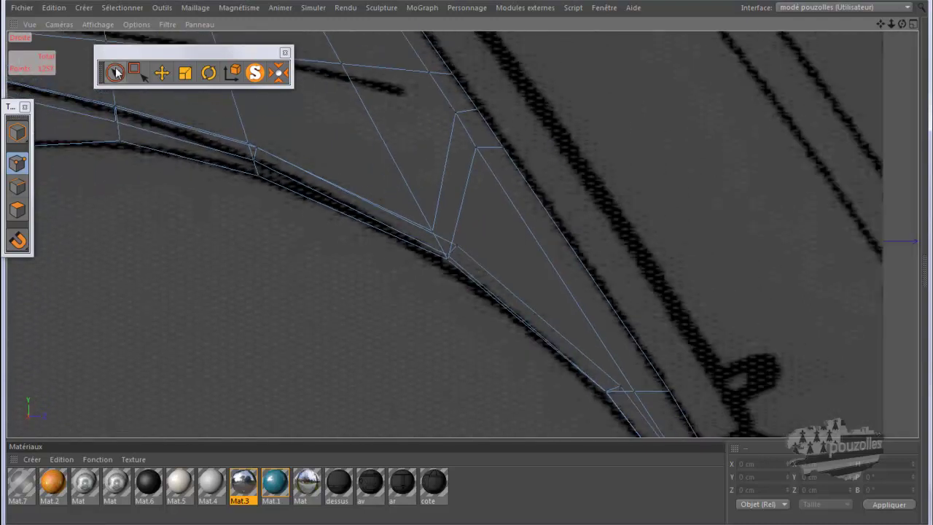
{"action": "left_click", "coordinate": [17, 187]}
{"action": "left_click", "coordinate": [482, 149]}
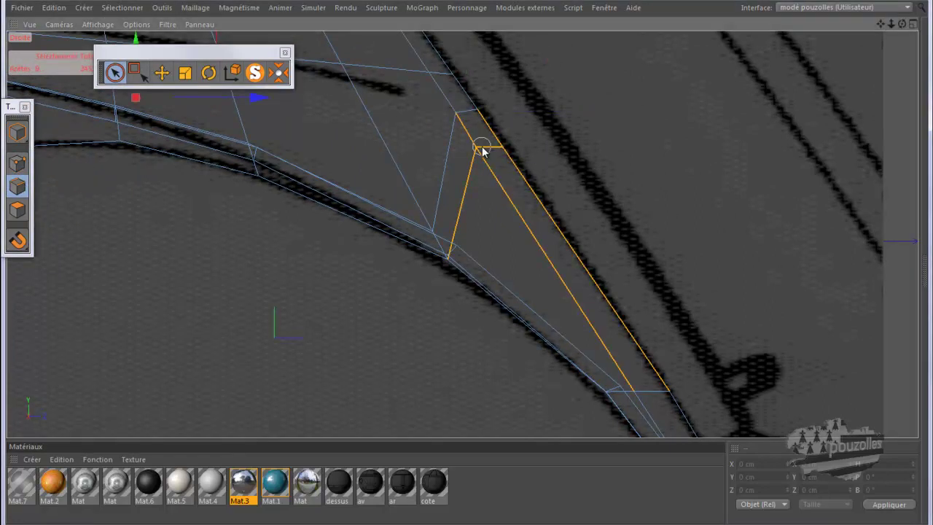
{"action": "key", "text": "ctrl+z"}
{"action": "key", "text": "ctrl+z"}
{"action": "key", "text": "ctrl+z"}
{"action": "right_click", "coordinate": [657, 111]}
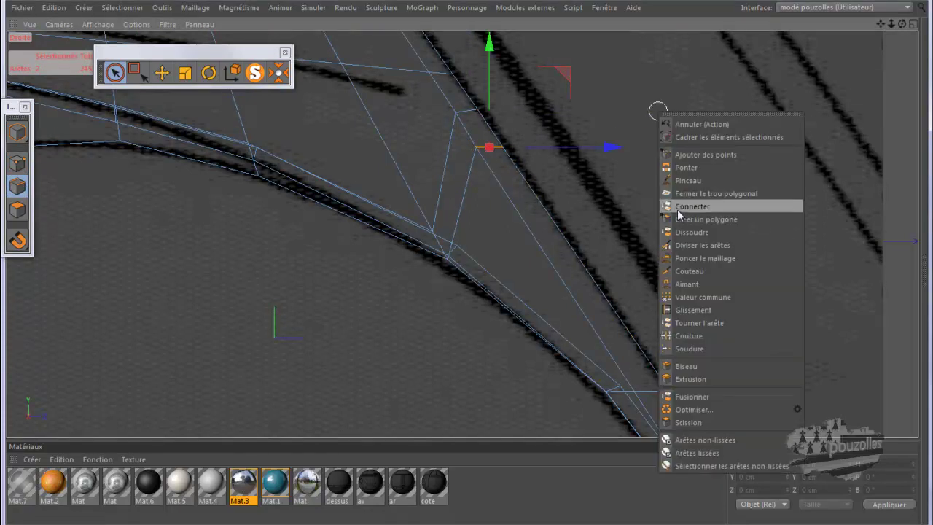
{"action": "left_click", "coordinate": [665, 298]}
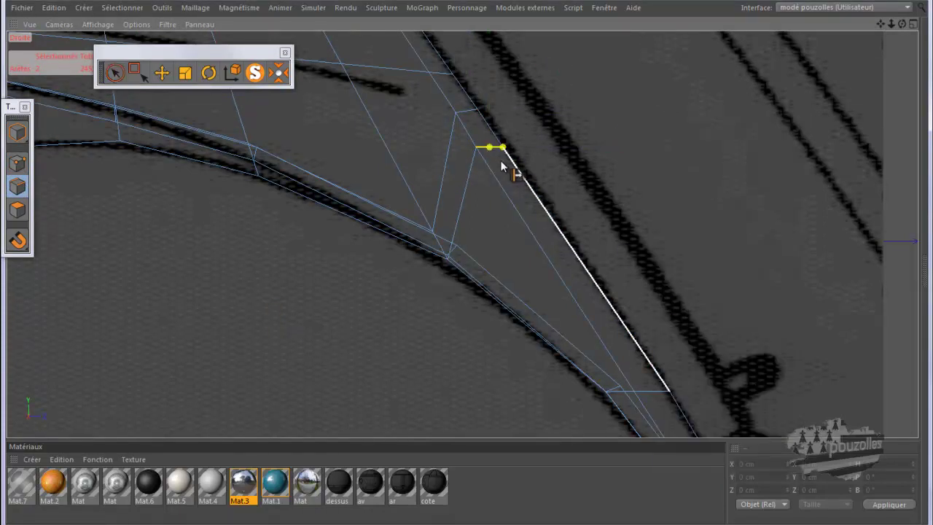
{"action": "mouse_move", "coordinate": [471, 276]}
{"action": "left_mouse_down"}
{"action": "mouse_move", "coordinate": [504, 313]}
{"action": "mouse_move", "coordinate": [491, 310]}
{"action": "mouse_move", "coordinate": [468, 269]}
{"action": "mouse_move", "coordinate": [475, 274]}
{"action": "left_mouse_up"}
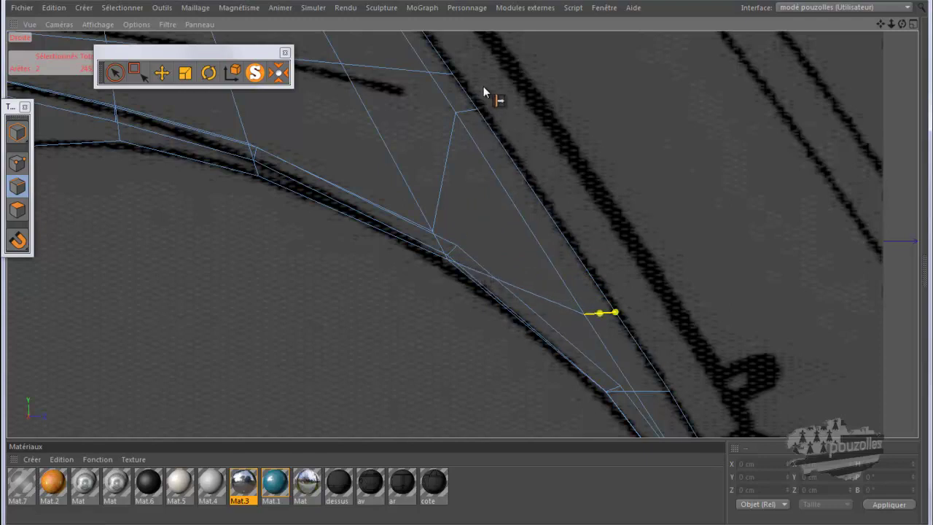
Select the short edge above it on the rear border and slide it down with Glissement, nearly level with the row along the trim strip
{"action": "key", "text": "space"}
{"action": "left_click", "coordinate": [460, 122]}
{"action": "left_click", "coordinate": [446, 123]}
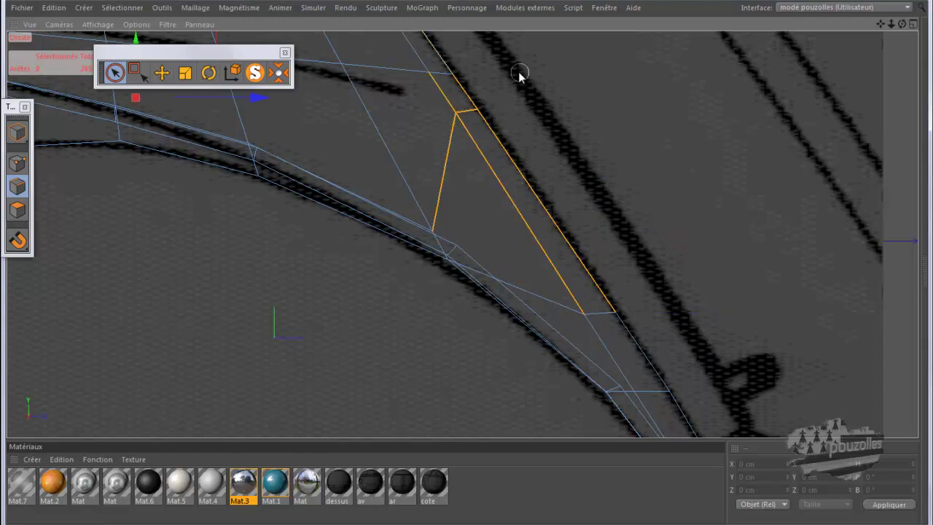
{"action": "left_click", "coordinate": [561, 156]}
{"action": "right_click", "coordinate": [553, 141]}
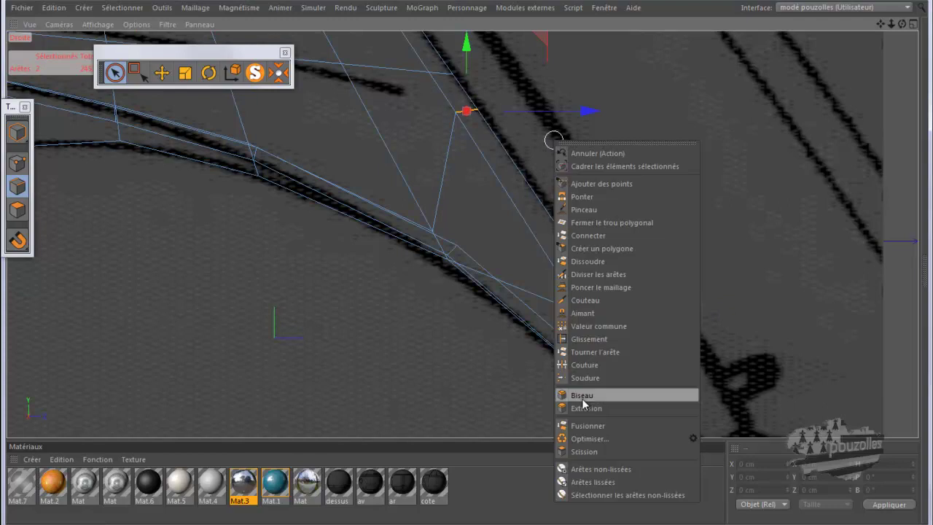
{"action": "left_click", "coordinate": [596, 341]}
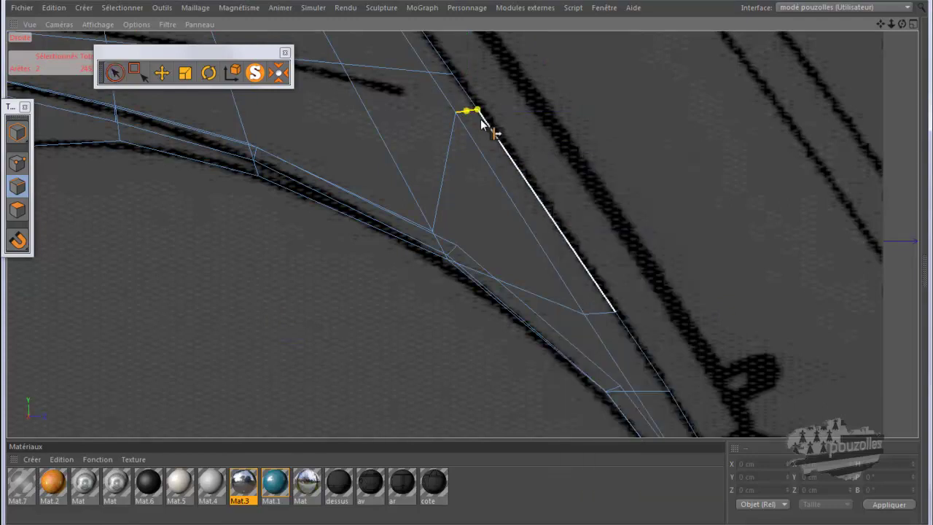
{"action": "mouse_move", "coordinate": [474, 272]}
{"action": "left_mouse_down"}
{"action": "mouse_move", "coordinate": [485, 293]}
{"action": "mouse_move", "coordinate": [475, 271]}
{"action": "mouse_move", "coordinate": [472, 285]}
{"action": "mouse_move", "coordinate": [475, 275]}
{"action": "mouse_move", "coordinate": [490, 311]}
{"action": "mouse_move", "coordinate": [473, 276]}
{"action": "left_mouse_up"}
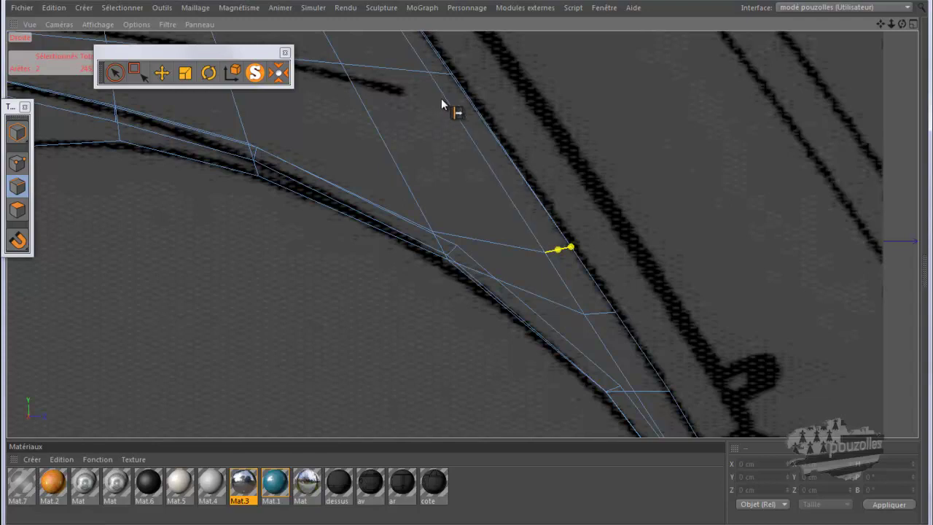
In point mode, use Glissement to slide the new cut's points along their edges onto the blueprint's crease line
{"action": "scroll", "coordinate": [600, 235], "scroll_direction": "down", "scroll_amount": 2}
{"action": "scroll", "coordinate": [599, 237], "scroll_direction": "down", "scroll_amount": 2}
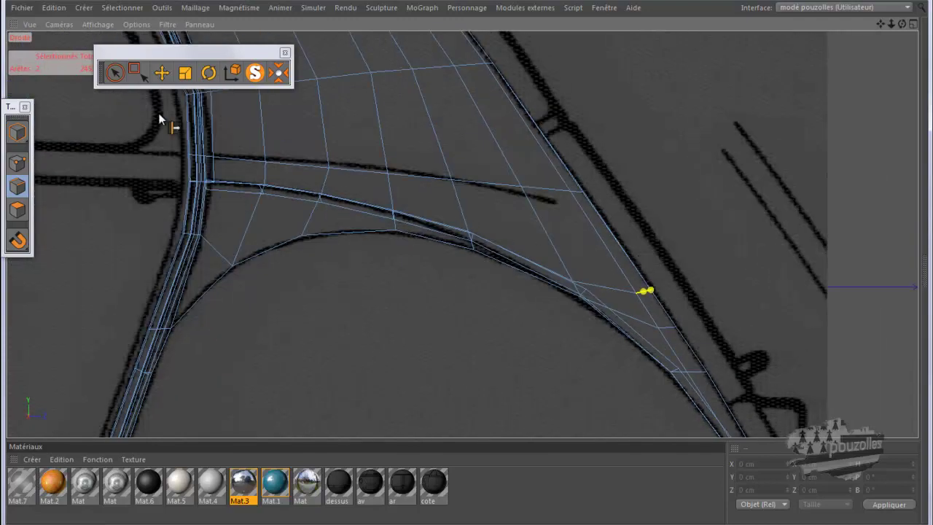
{"action": "left_click", "coordinate": [17, 163]}
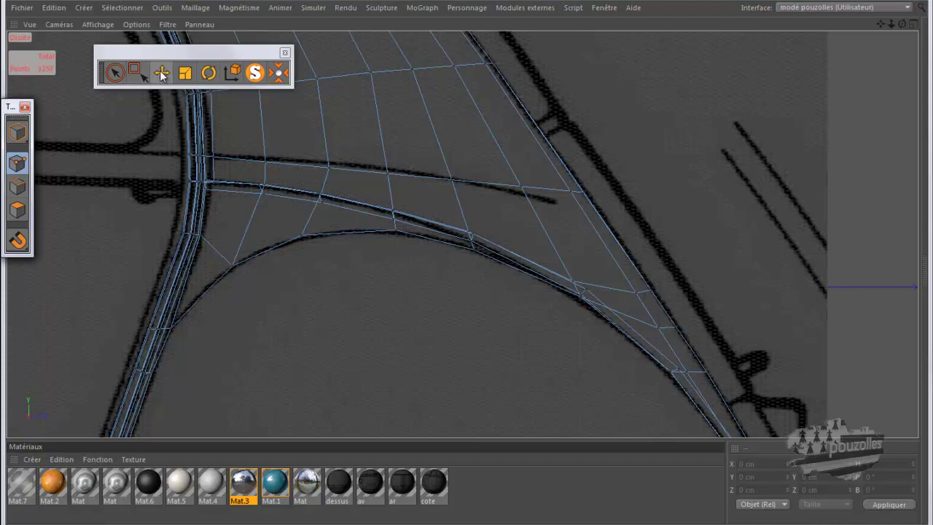
{"action": "right_click", "coordinate": [126, 134]}
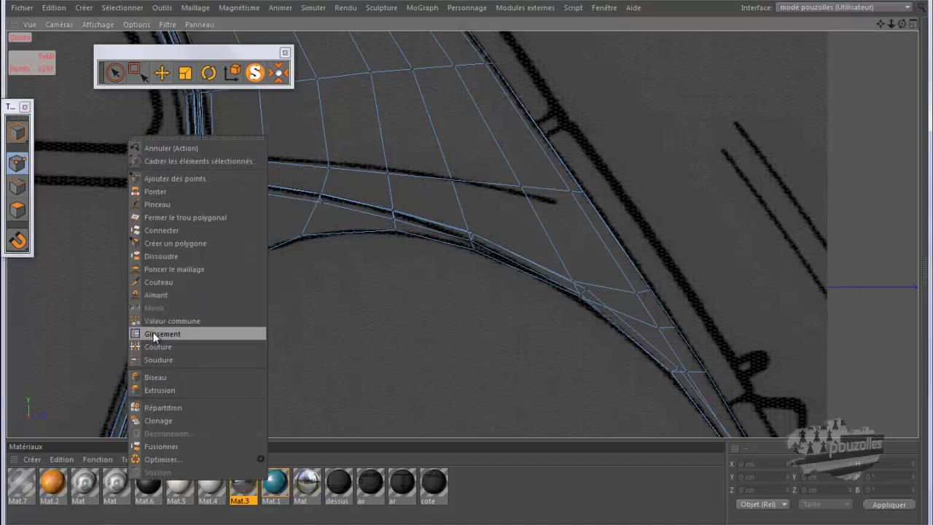
{"action": "left_click", "coordinate": [157, 334]}
{"action": "scroll", "coordinate": [270, 151], "scroll_direction": "up", "scroll_amount": 4}
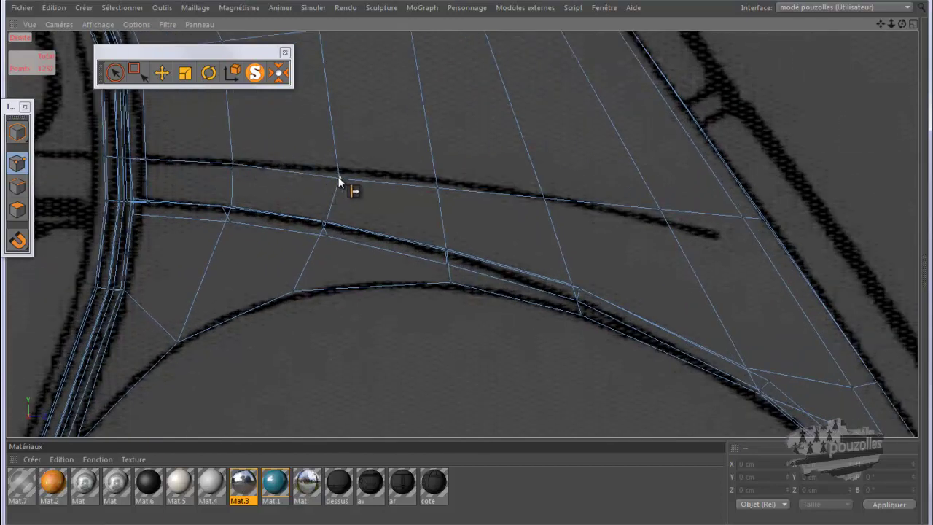
{"action": "left_click_drag", "start_coordinate": [338, 172], "coordinate": [350, 175]}
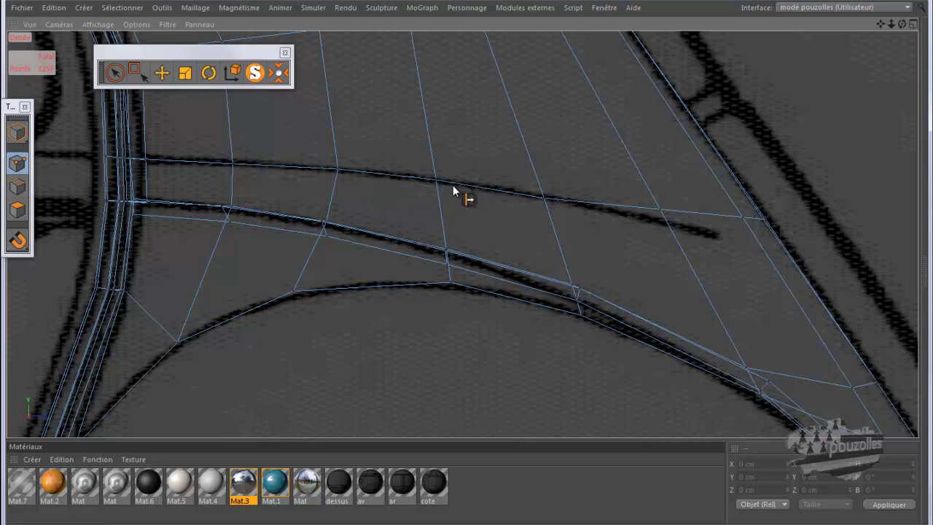
{"action": "left_click", "coordinate": [667, 225]}
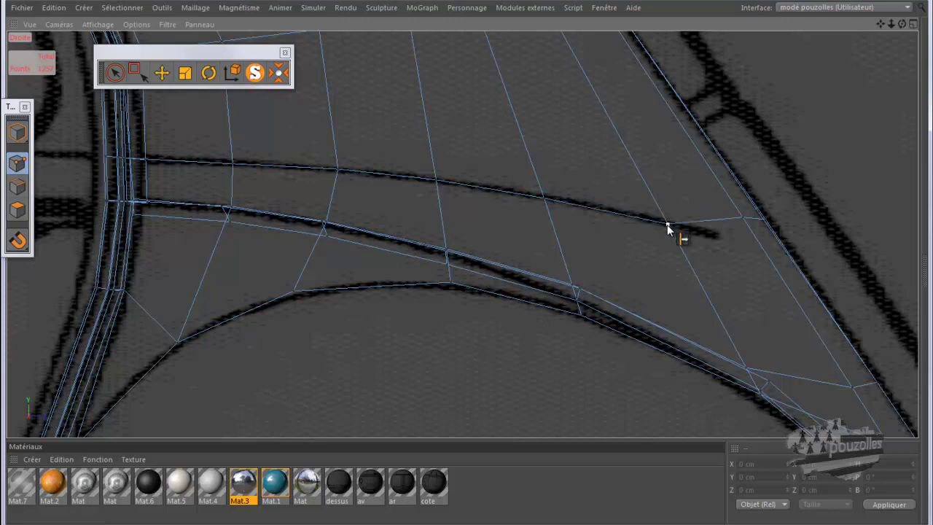
In edge mode, select the short edge at the crease row's rear border and inspect it in the perspective view
{"action": "left_click", "coordinate": [115, 72]}
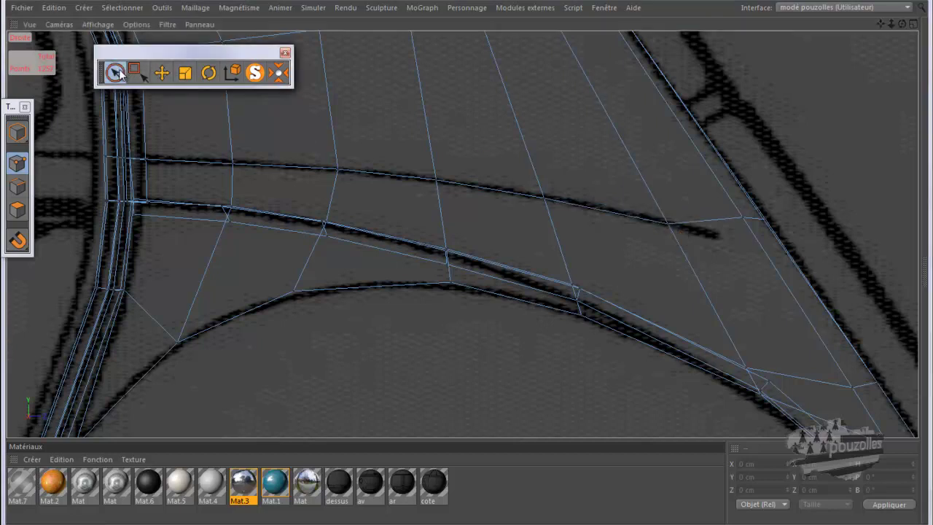
{"action": "left_click", "coordinate": [18, 188]}
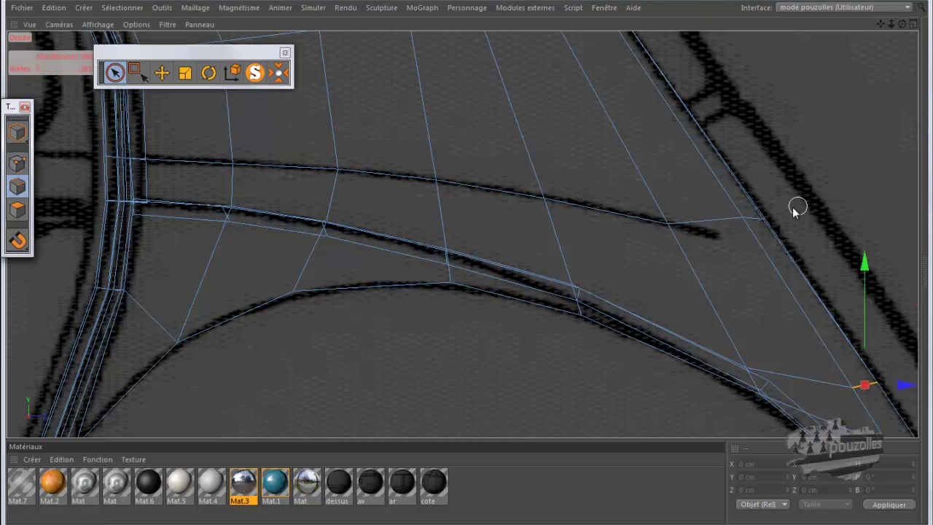
{"action": "left_click", "coordinate": [755, 222]}
{"action": "left_click", "coordinate": [748, 220], "text": "shift"}
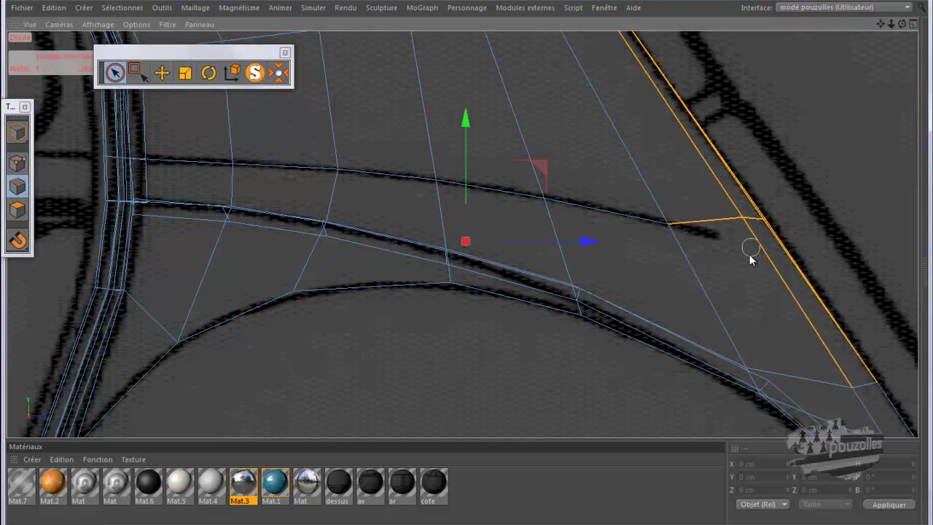
{"action": "left_click", "coordinate": [704, 210]}
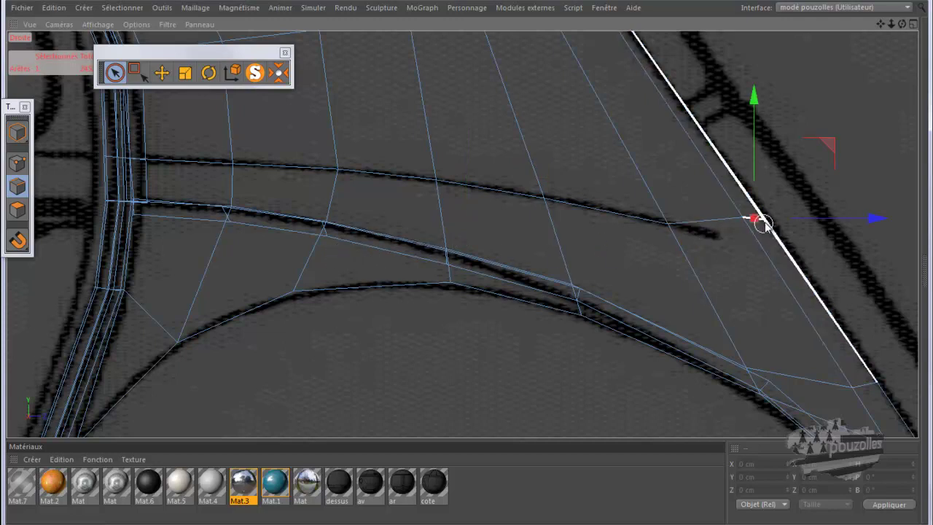
{"action": "middle_click", "coordinate": [179, 262]}
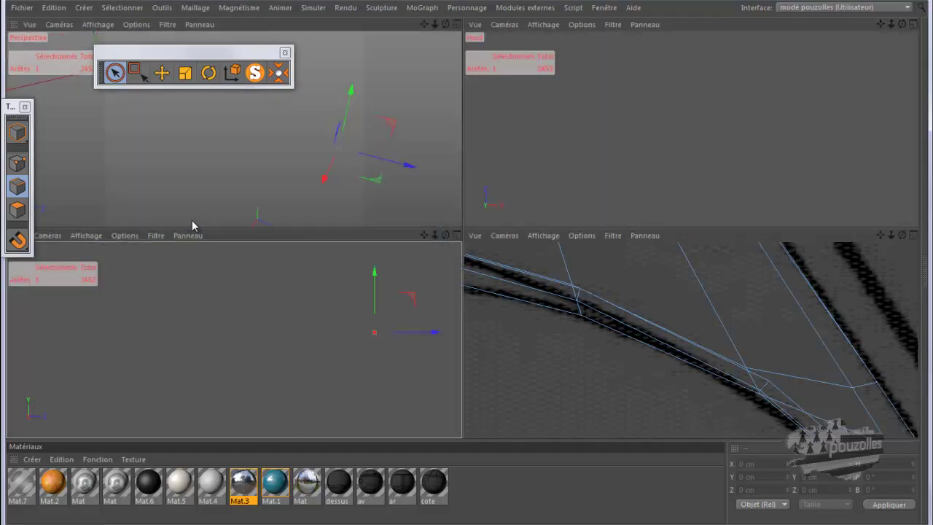
{"action": "middle_click", "coordinate": [218, 194]}
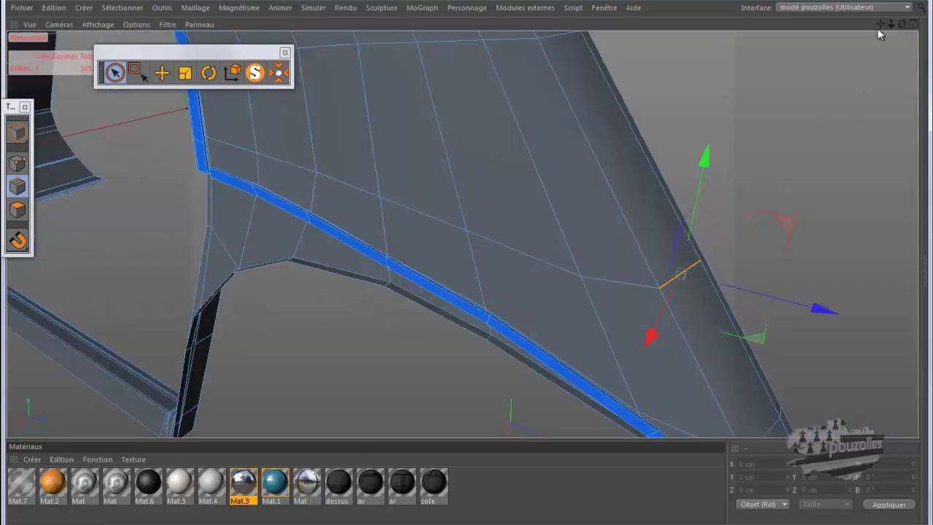
{"action": "mouse_move", "coordinate": [461, 263]}
{"action": "left_mouse_down", "text": "alt"}
{"action": "mouse_move", "coordinate": [449, 262]}
{"action": "mouse_move", "coordinate": [468, 269]}
{"action": "left_mouse_up", "text": "alt"}
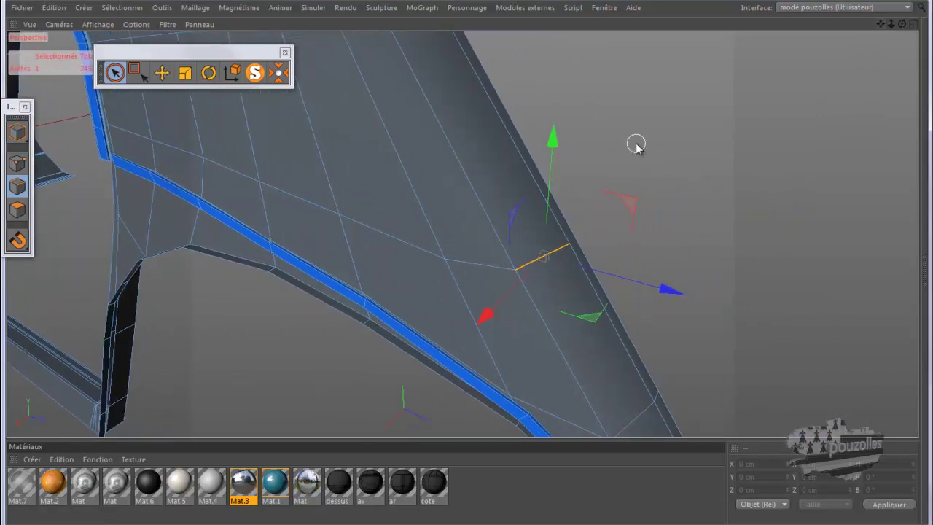
{"action": "left_click", "coordinate": [17, 161]}
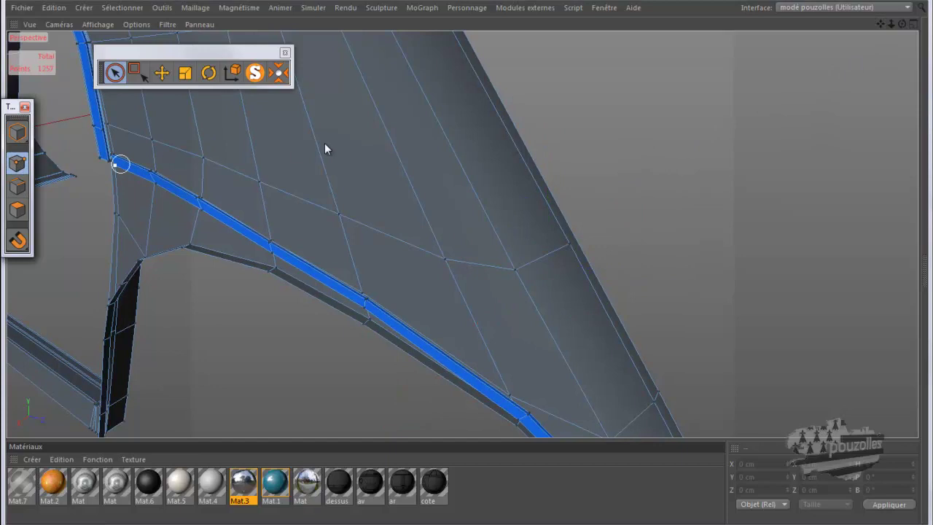
{"action": "right_click", "coordinate": [597, 113]}
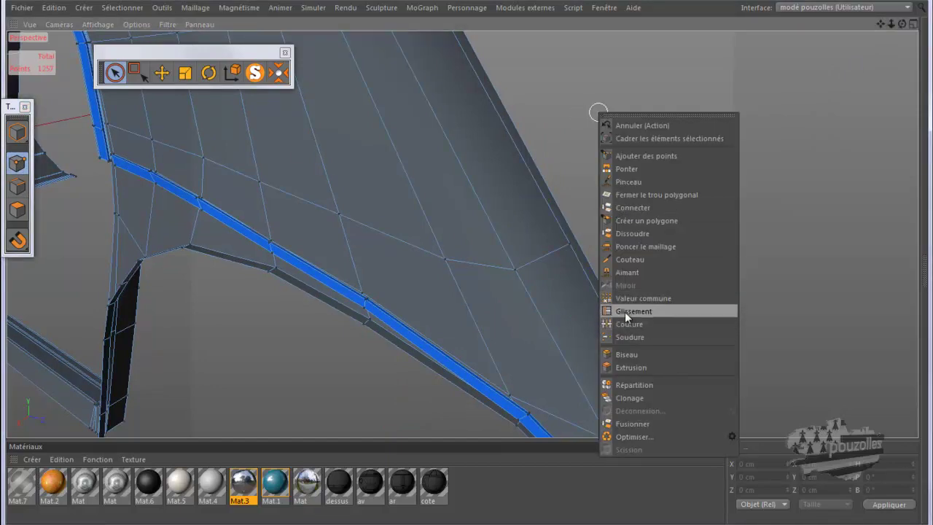
{"action": "left_click", "coordinate": [633, 249]}
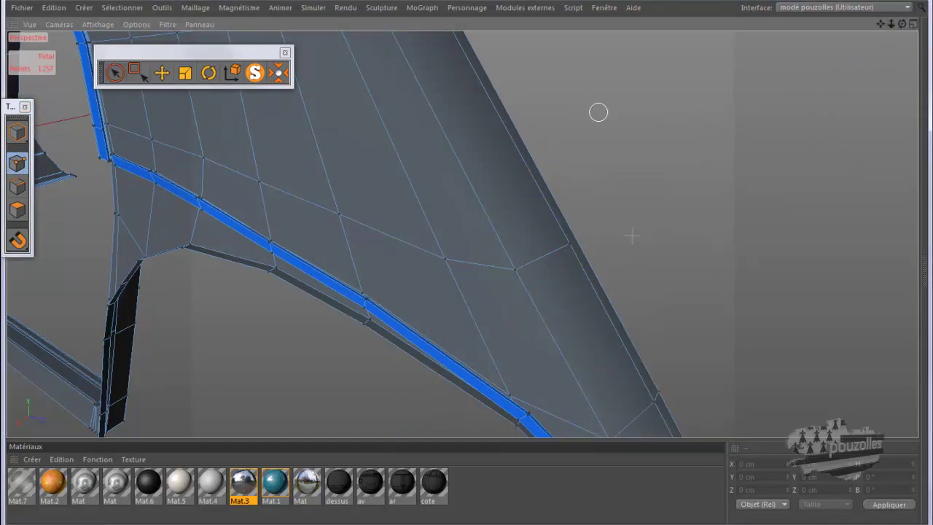
{"action": "left_click", "coordinate": [570, 244]}
Return to edge mode with the Move tool in world coordinates and add the tiny outer border edge to the selection
{"action": "left_click", "coordinate": [18, 186]}
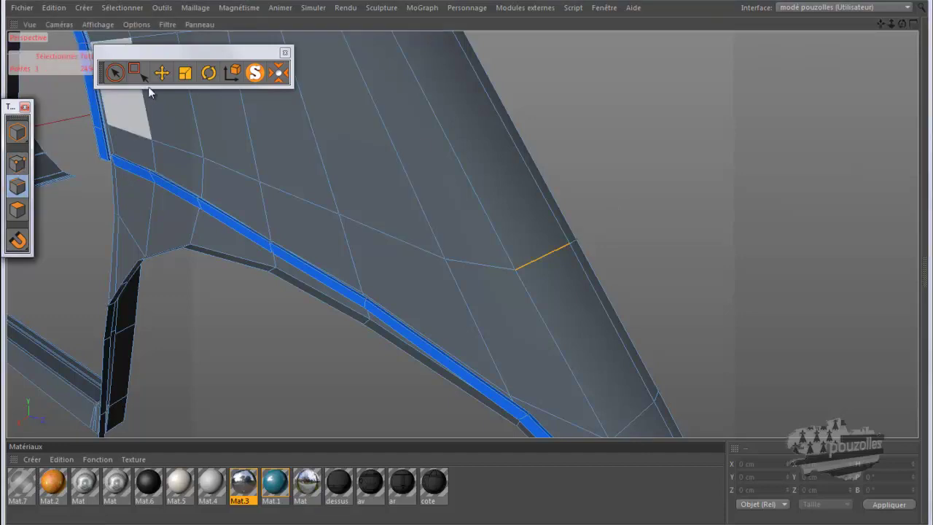
{"action": "left_click", "coordinate": [161, 73]}
{"action": "key", "text": "w"}
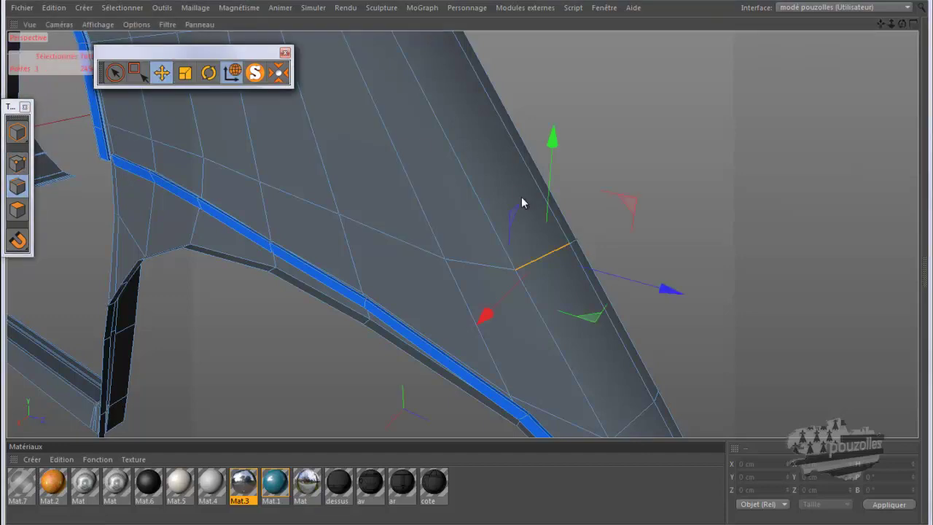
{"action": "left_click", "coordinate": [573, 243], "text": "shift"}
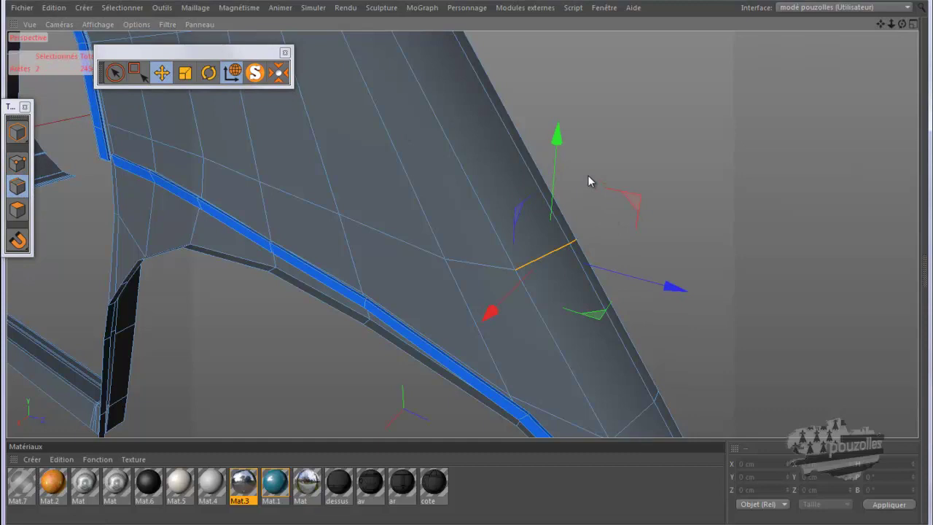
In the side view, slide the two selected rear border edges down with Glissement into line with the blueprint's crease line
{"action": "middle_click", "coordinate": [588, 175]}
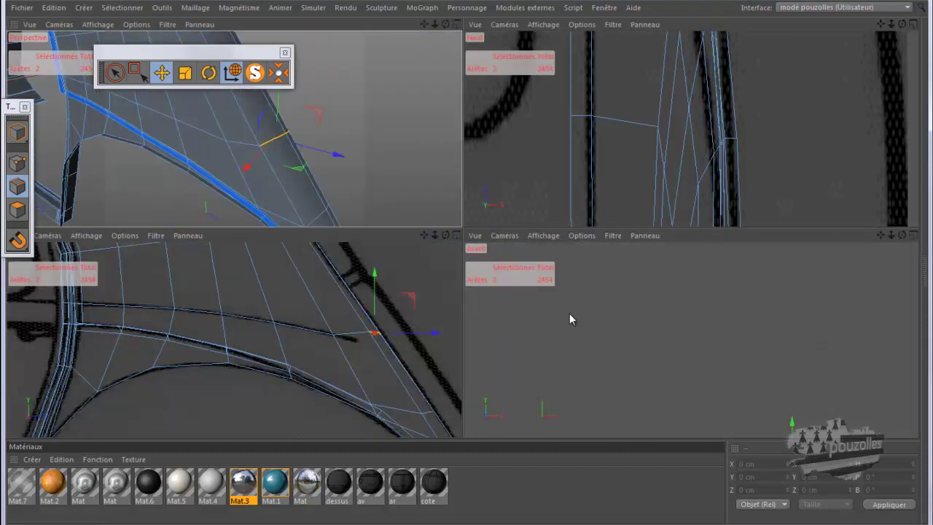
{"action": "middle_click", "coordinate": [427, 339]}
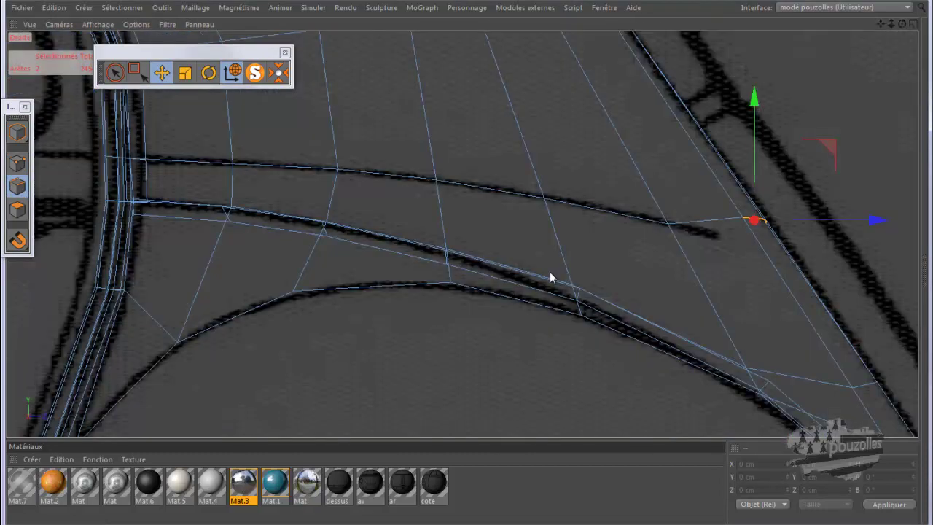
{"action": "right_click", "coordinate": [658, 169]}
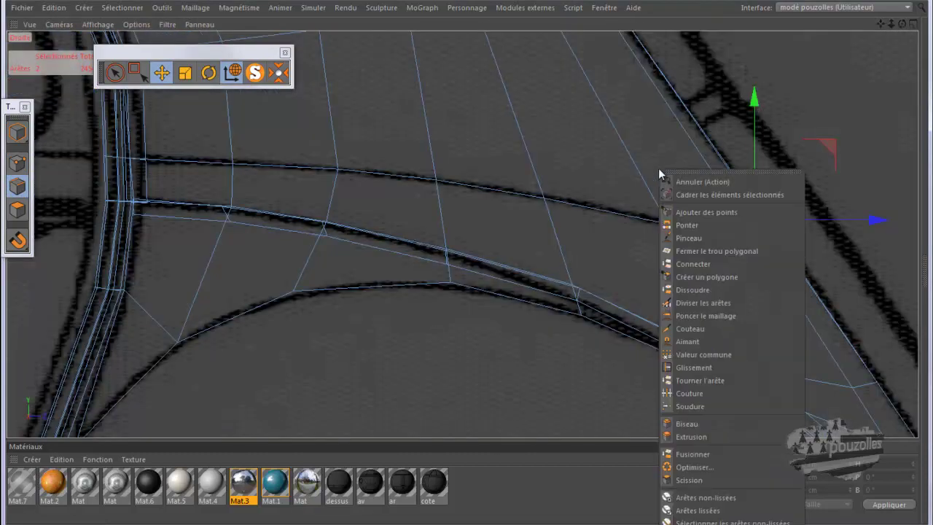
{"action": "left_click", "coordinate": [691, 368]}
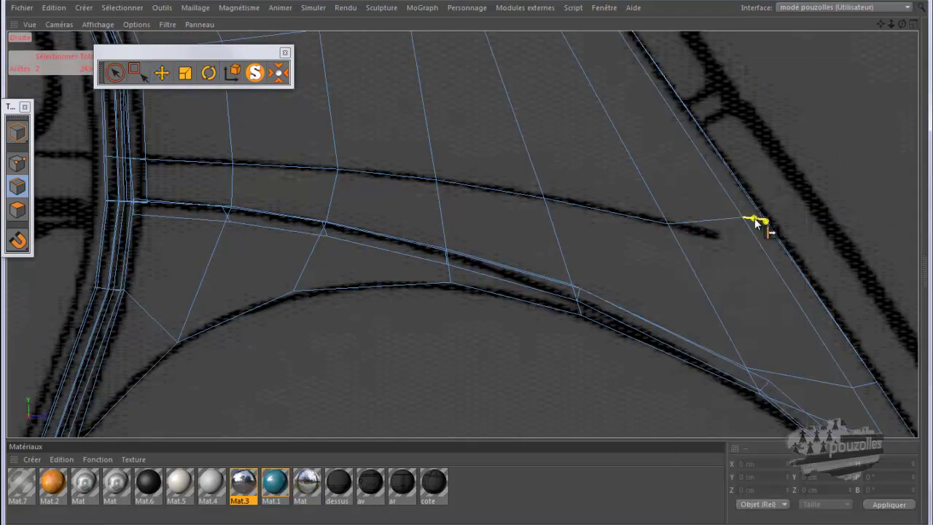
{"action": "mouse_move", "coordinate": [471, 270]}
{"action": "left_mouse_down"}
{"action": "mouse_move", "coordinate": [486, 310]}
{"action": "mouse_move", "coordinate": [453, 180]}
{"action": "mouse_move", "coordinate": [464, 135]}
{"action": "mouse_move", "coordinate": [467, 261]}
{"action": "left_mouse_up"}
{"action": "left_click_drag", "start_coordinate": [465, 221], "coordinate": [467, 269]}
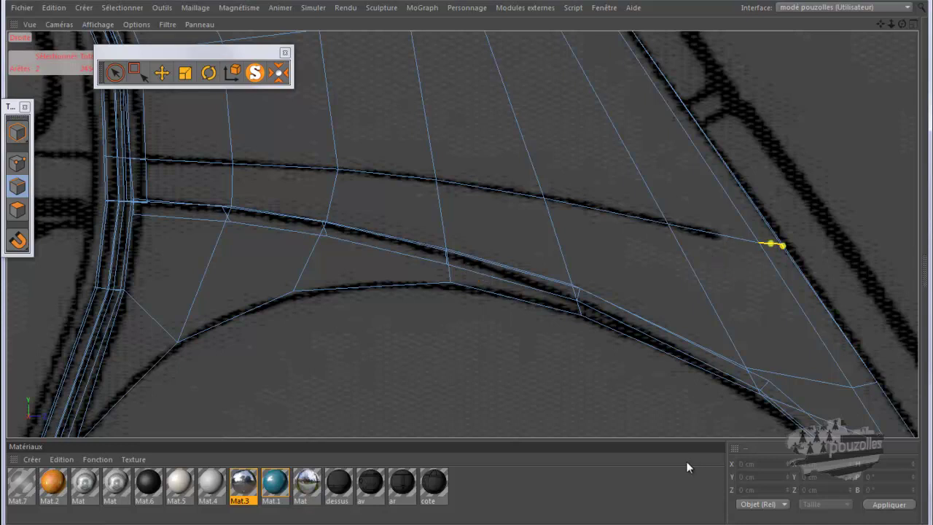
{"action": "left_click", "coordinate": [164, 75]}
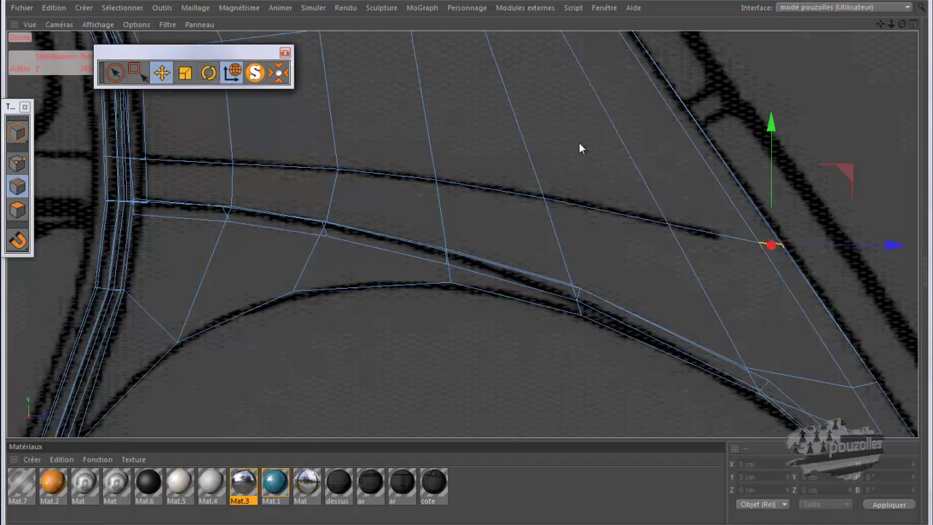
Rotate the side view out of alignment and restore it with Cadrage par défaut
{"action": "left_click_drag", "start_coordinate": [902, 25], "coordinate": [467, 270]}
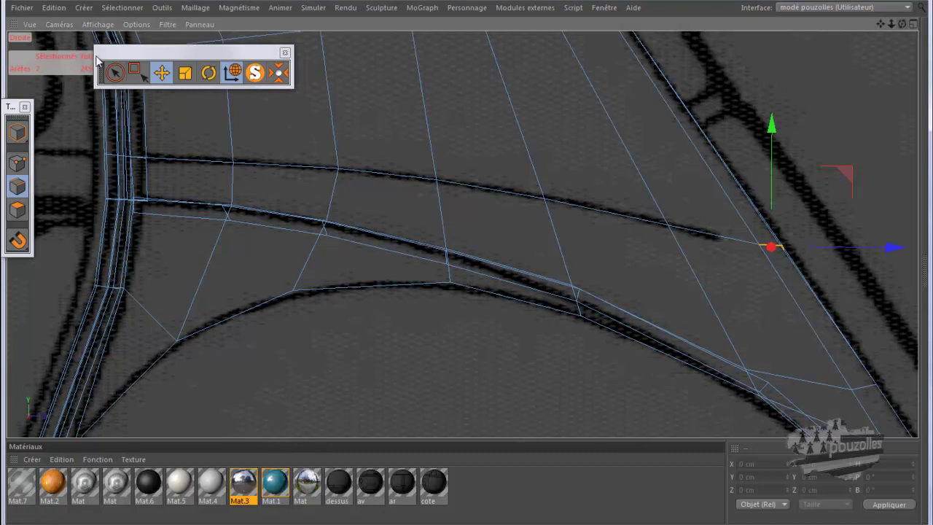
{"action": "left_click", "coordinate": [30, 24]}
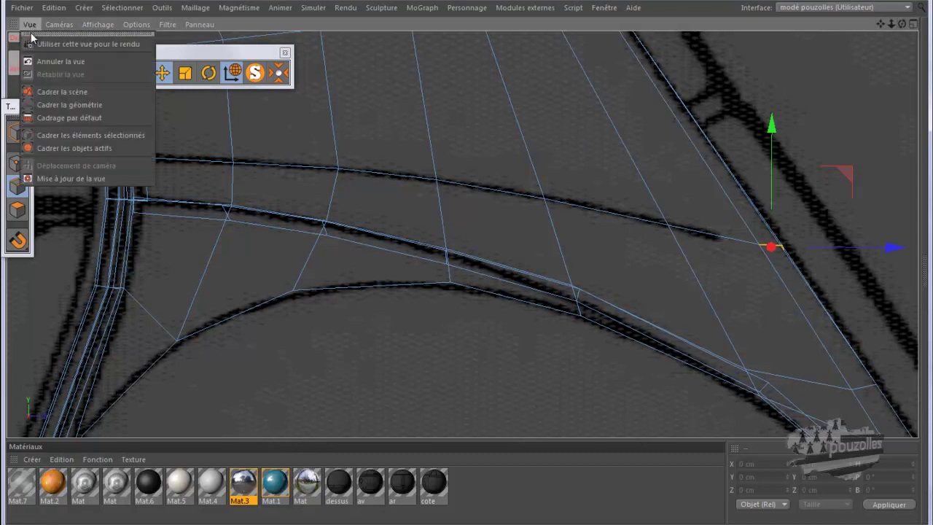
{"action": "left_click", "coordinate": [905, 25]}
{"action": "left_click_drag", "start_coordinate": [903, 26], "coordinate": [467, 272]}
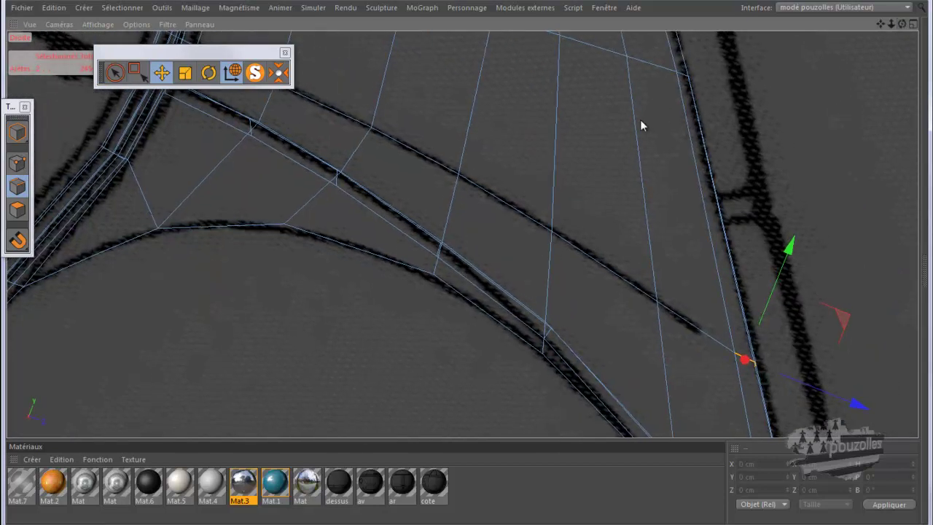
{"action": "left_click", "coordinate": [29, 25]}
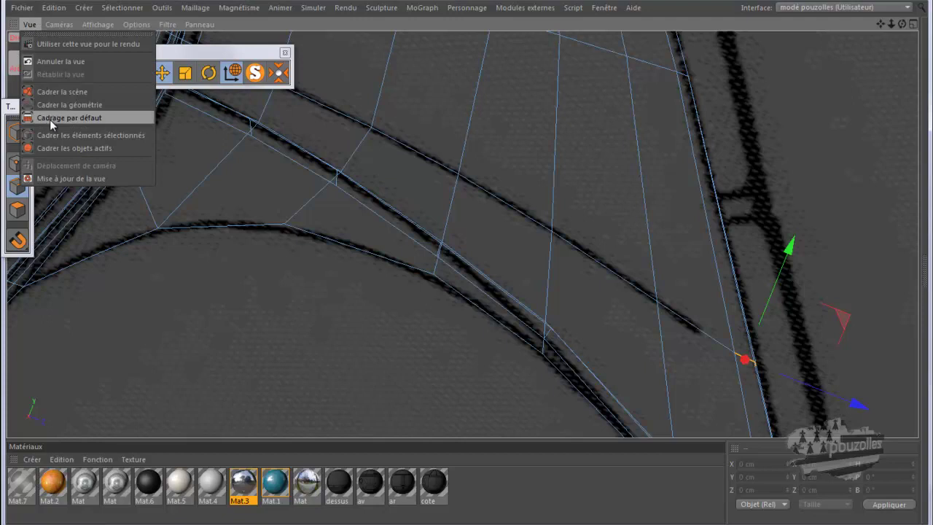
{"action": "left_click", "coordinate": [49, 91]}
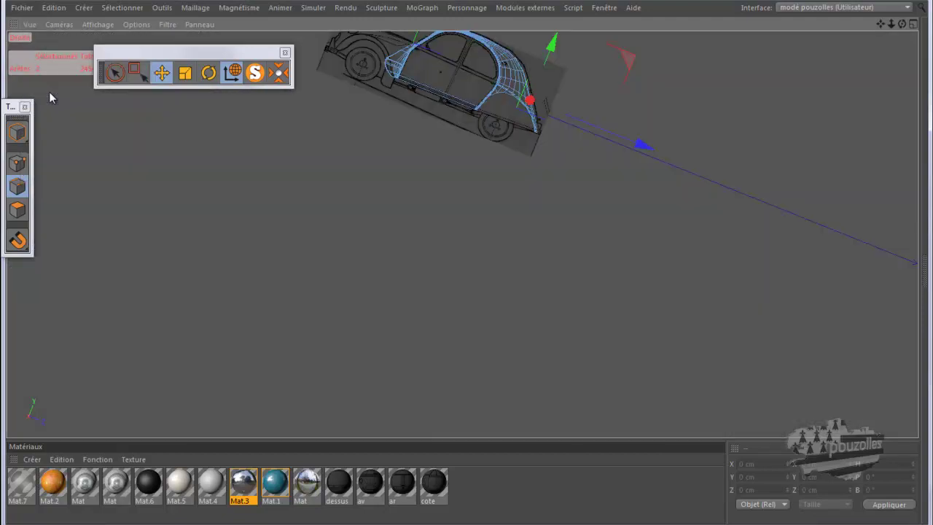
{"action": "left_click", "coordinate": [30, 26]}
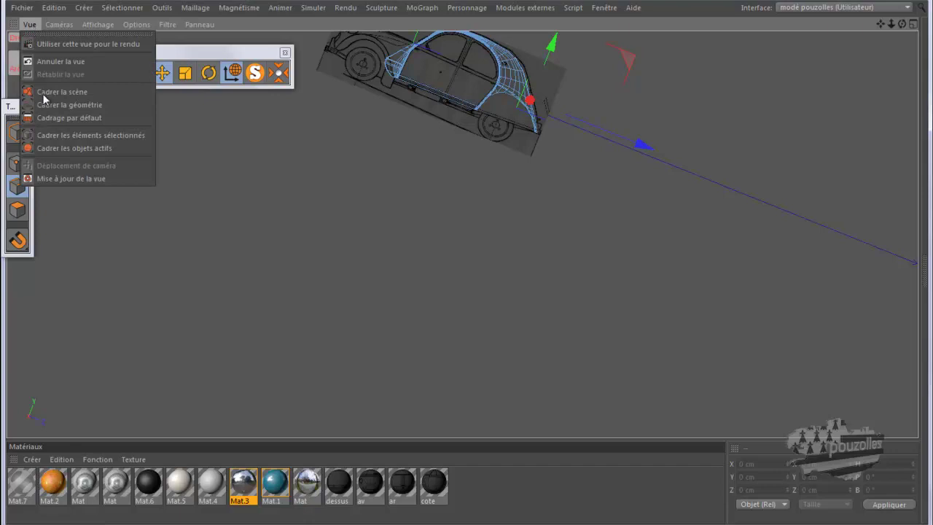
{"action": "left_click", "coordinate": [48, 118]}
In polygon mode, select the five polygons between the crease line and the trim strip, starting at the door frame
{"action": "scroll", "coordinate": [436, 191], "scroll_direction": "down", "scroll_amount": 5}
{"action": "scroll", "coordinate": [708, 188], "scroll_direction": "up", "scroll_amount": 5}
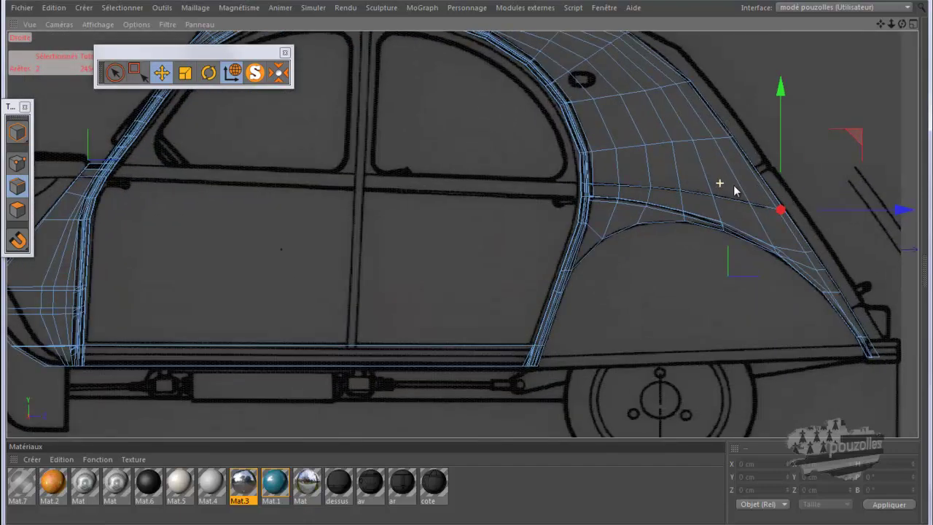
{"action": "scroll", "coordinate": [828, 164], "scroll_direction": "up", "scroll_amount": 6}
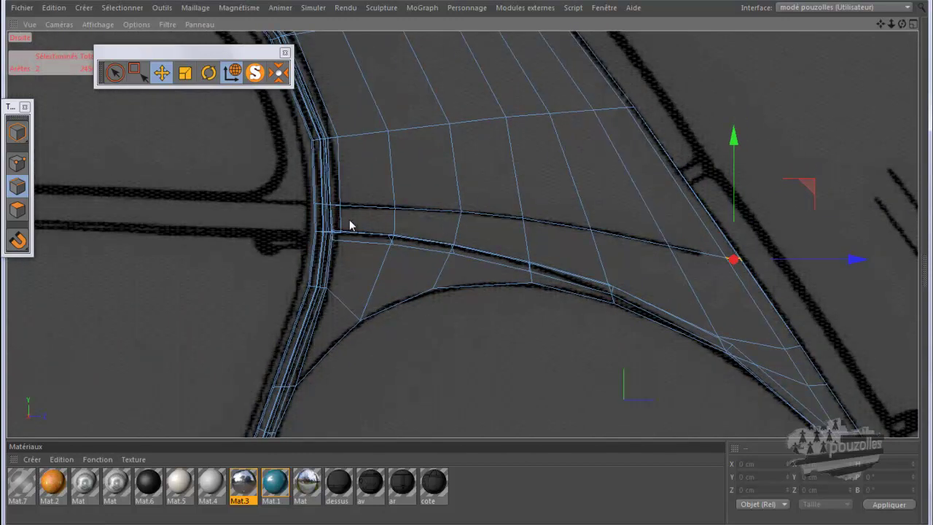
{"action": "left_click", "coordinate": [17, 209]}
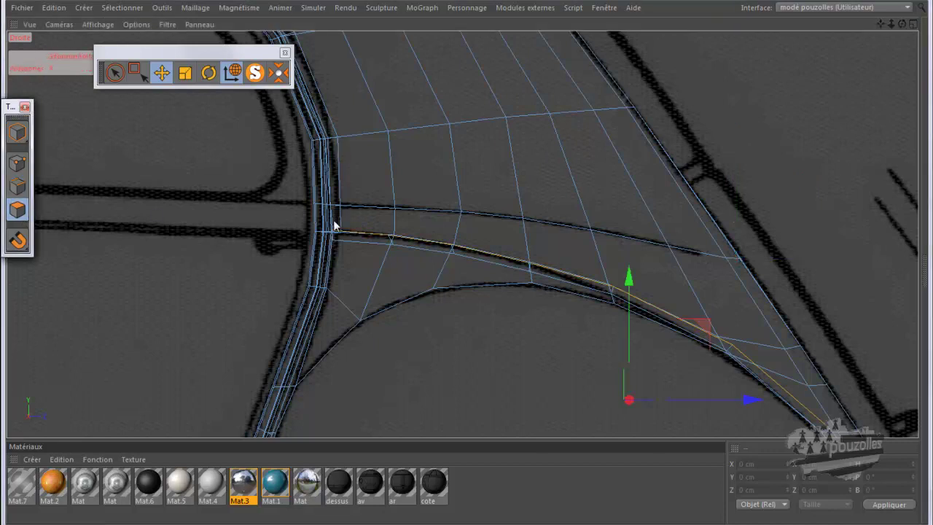
{"action": "left_click", "coordinate": [363, 221]}
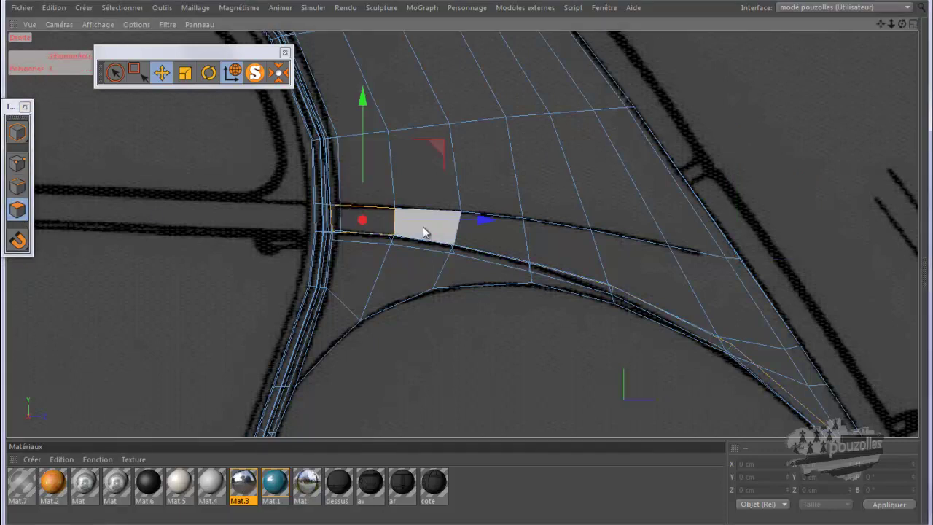
{"action": "left_click", "coordinate": [424, 227], "text": "shift"}
{"action": "left_click", "coordinate": [507, 245], "text": "shift"}
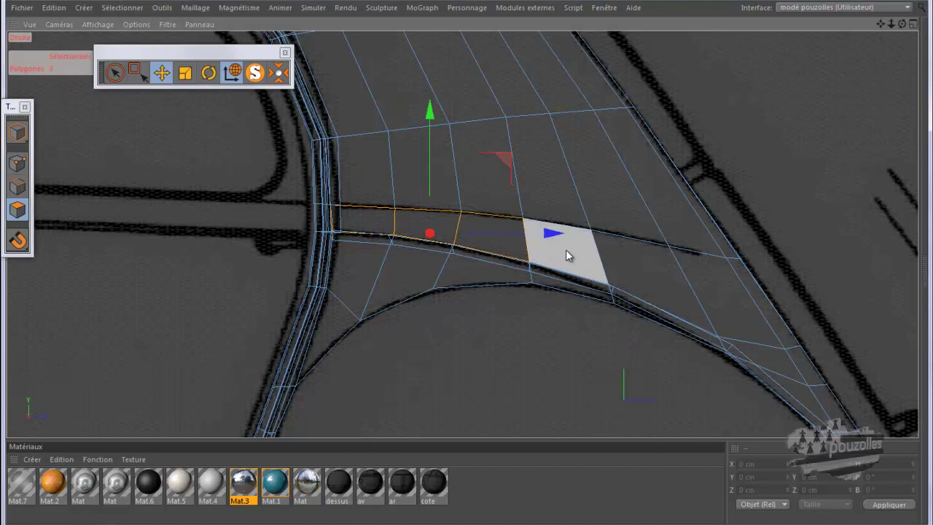
{"action": "left_click", "coordinate": [576, 255], "text": "shift"}
{"action": "left_click", "coordinate": [662, 269], "text": "shift"}
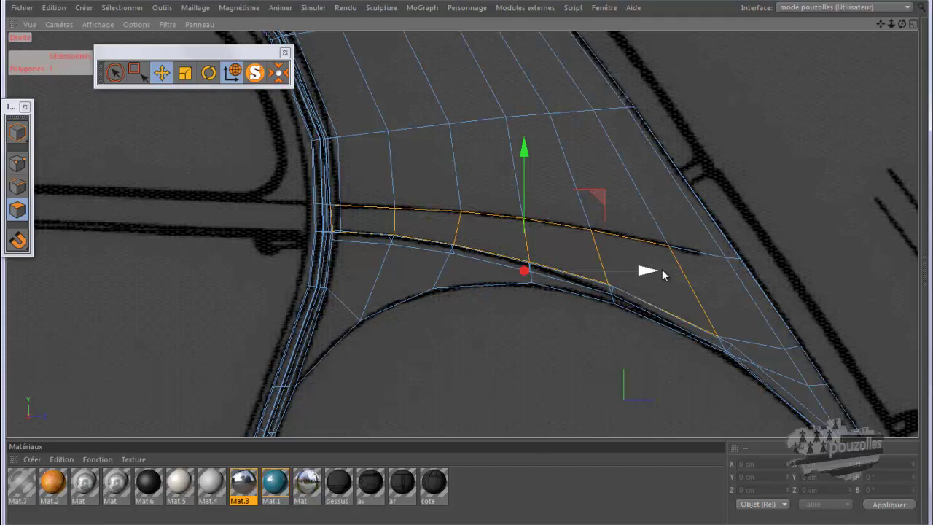
Inspect the selected polygon band in the perspective view, and select all polygons of the body
{"action": "middle_click", "coordinate": [205, 235]}
{"action": "middle_click", "coordinate": [260, 177]}
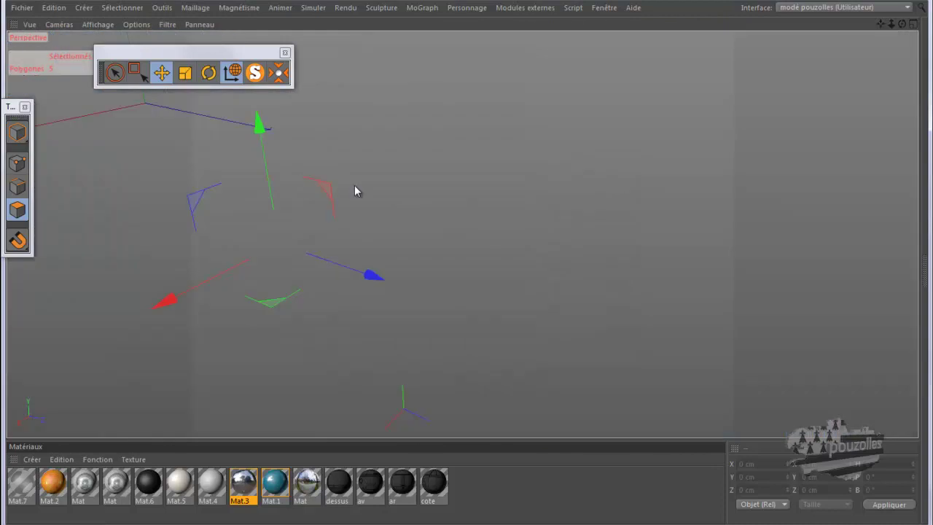
{"action": "scroll", "coordinate": [709, 256], "scroll_direction": "down", "scroll_amount": 8}
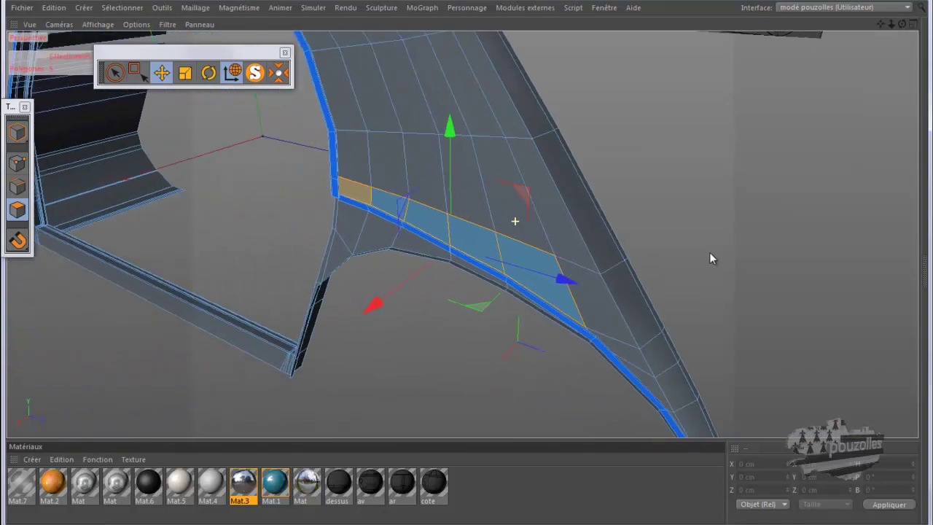
{"action": "scroll", "coordinate": [711, 264], "scroll_direction": "down", "scroll_amount": 4}
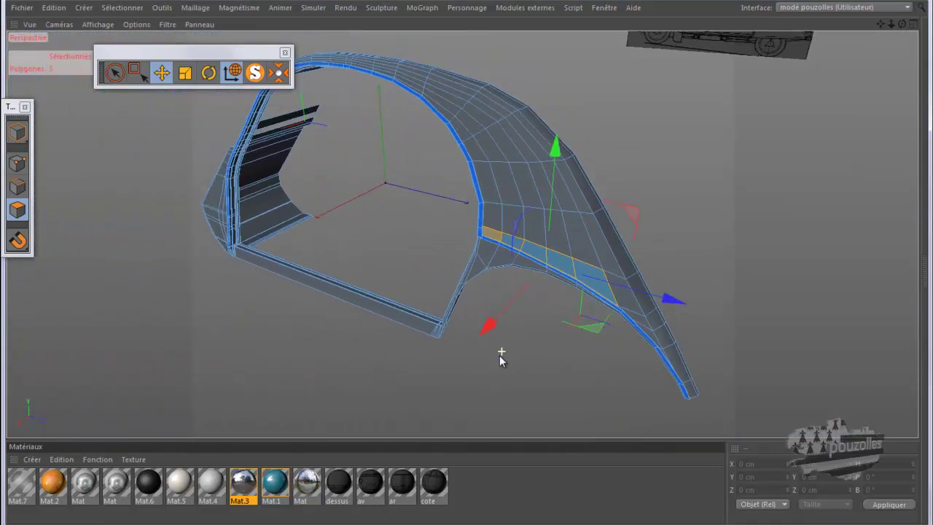
{"action": "key", "text": "ctrl+a"}
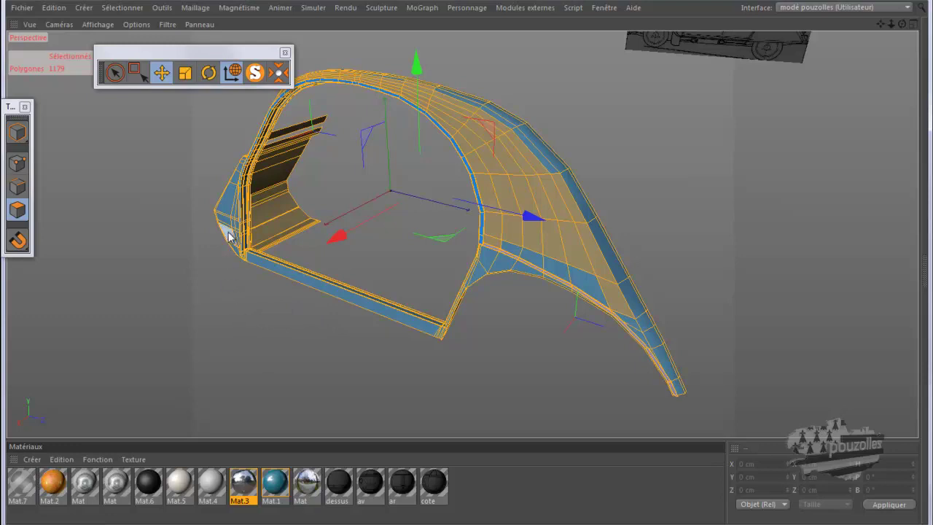
Align the normals of all selected body polygons with Aligner les normales, and reverse them with Inverser les normales
{"action": "scroll", "coordinate": [218, 125], "scroll_direction": "up", "scroll_amount": 2}
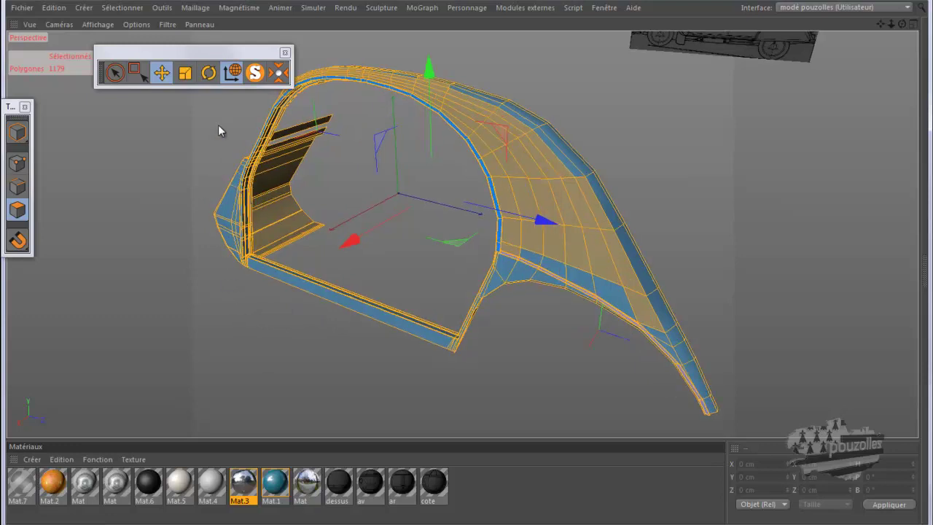
{"action": "left_click", "coordinate": [187, 8]}
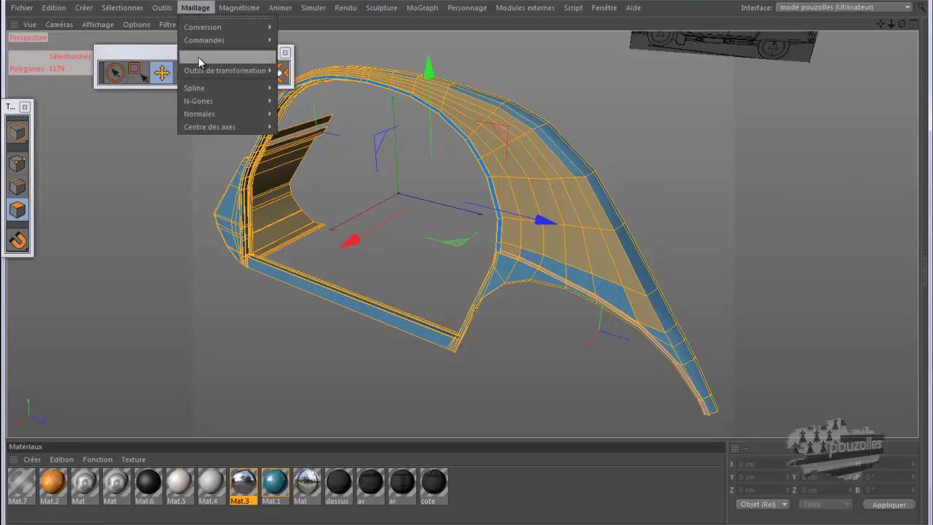
{"action": "mouse_move", "coordinate": [204, 113]}
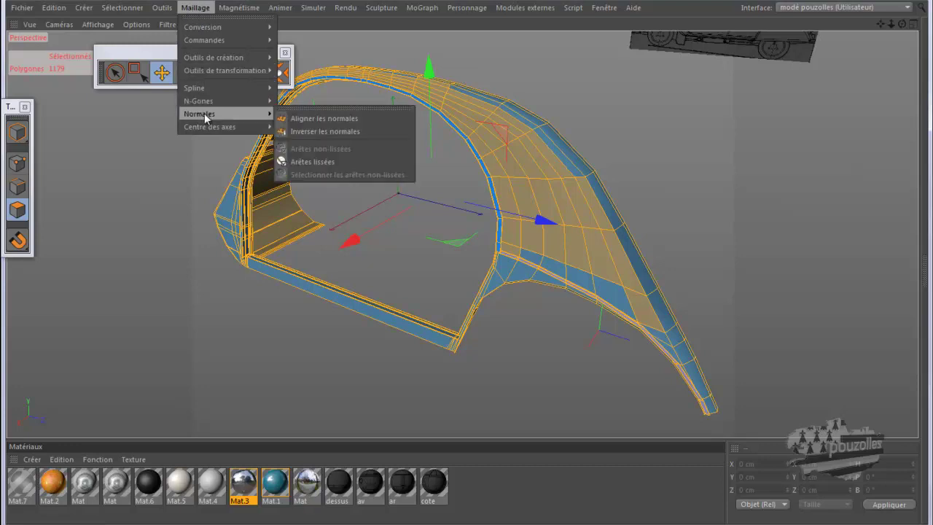
{"action": "left_click", "coordinate": [315, 118]}
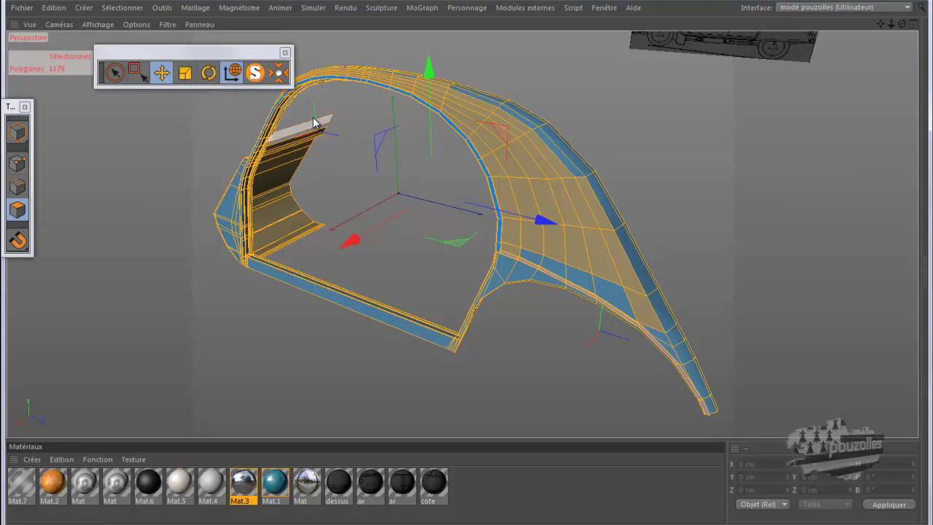
{"action": "left_click", "coordinate": [196, 8]}
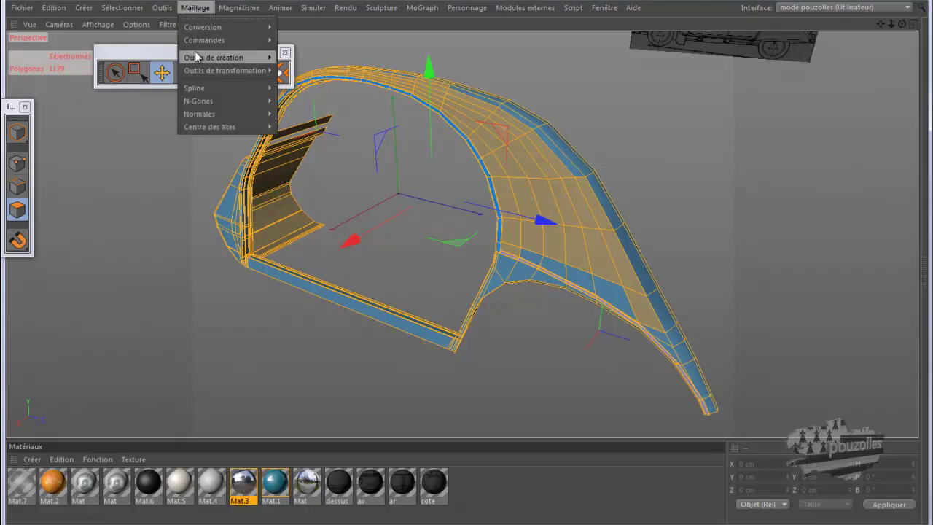
{"action": "mouse_move", "coordinate": [199, 115]}
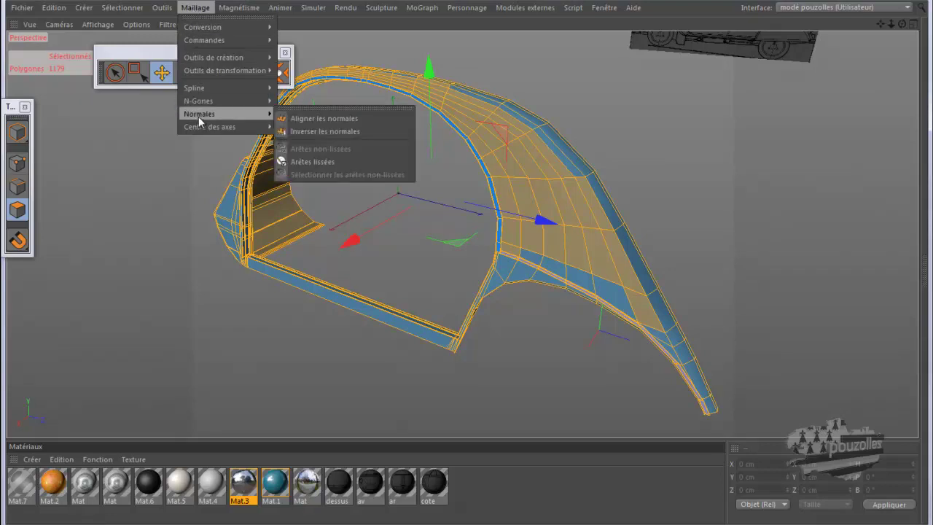
{"action": "left_click", "coordinate": [314, 131]}
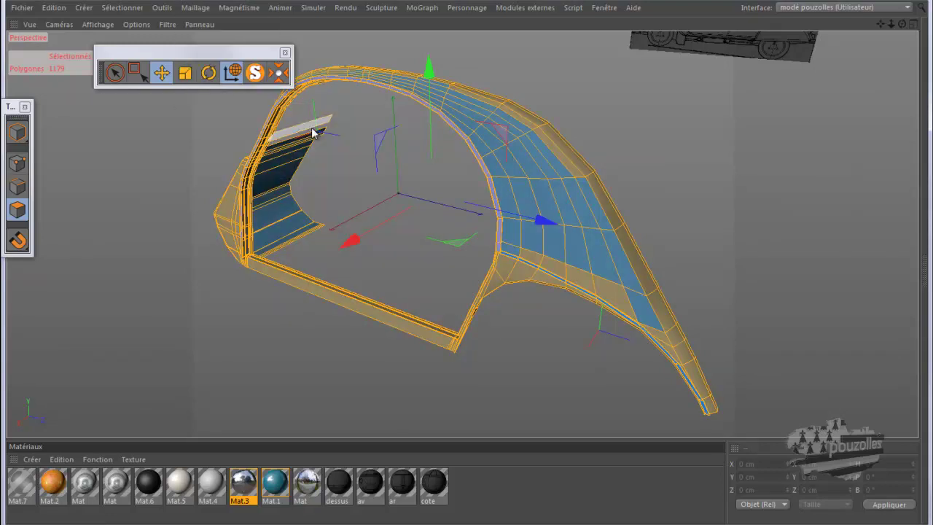
Apply Aligner les normales three times in a row to the selected body polygons
{"action": "left_click", "coordinate": [196, 8]}
{"action": "mouse_move", "coordinate": [198, 114]}
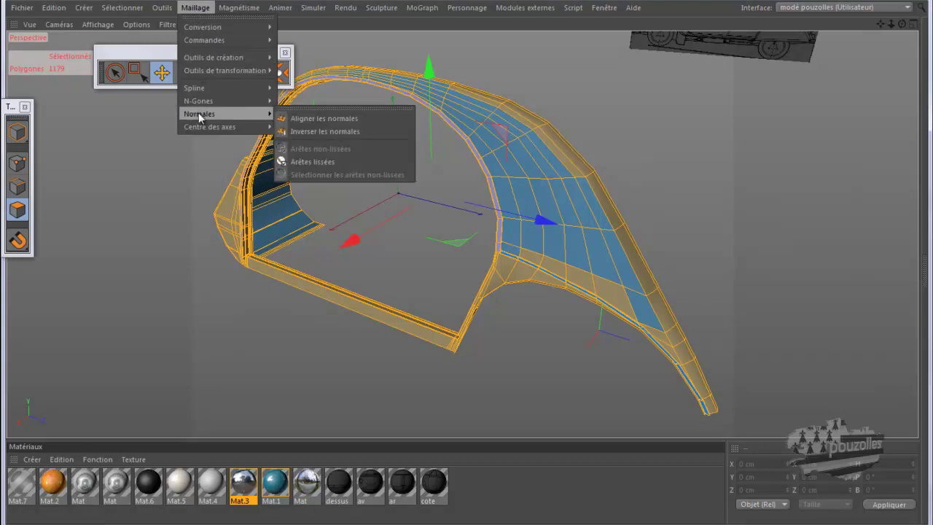
{"action": "left_click", "coordinate": [305, 118]}
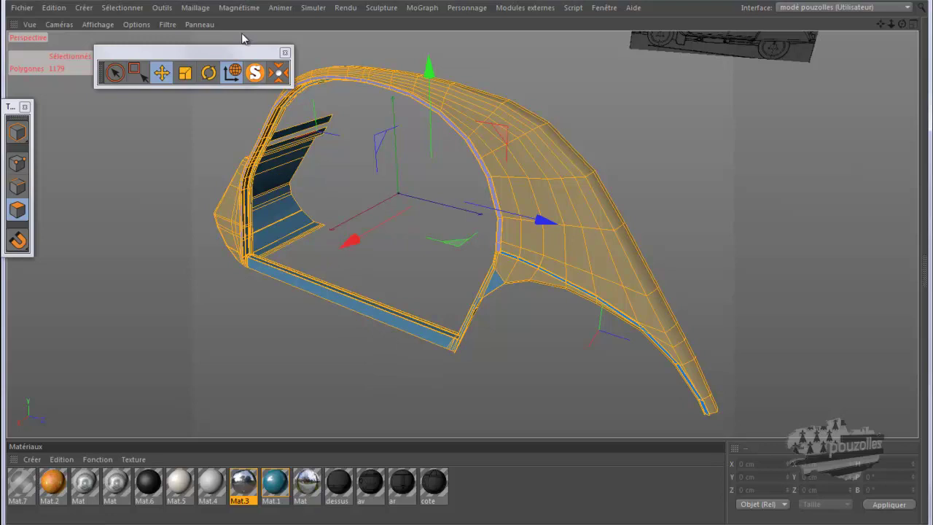
{"action": "left_click", "coordinate": [195, 8]}
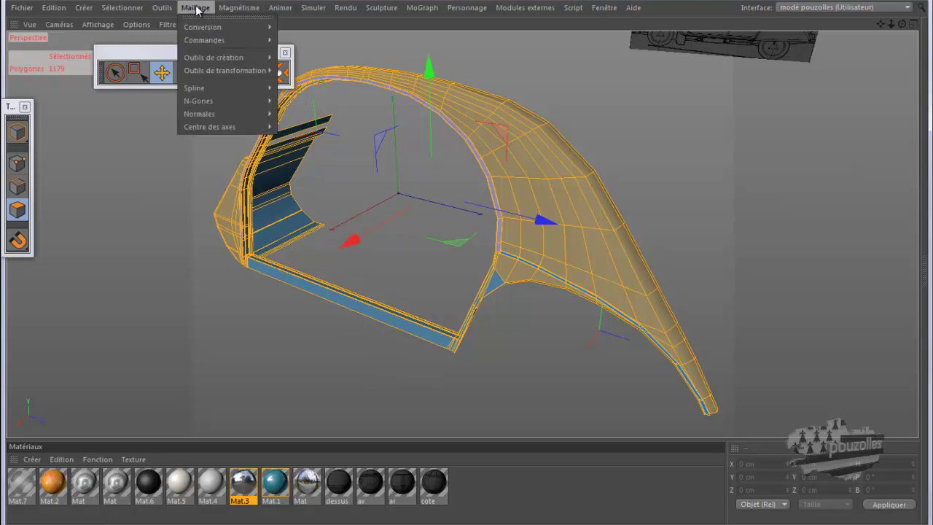
{"action": "mouse_move", "coordinate": [248, 113]}
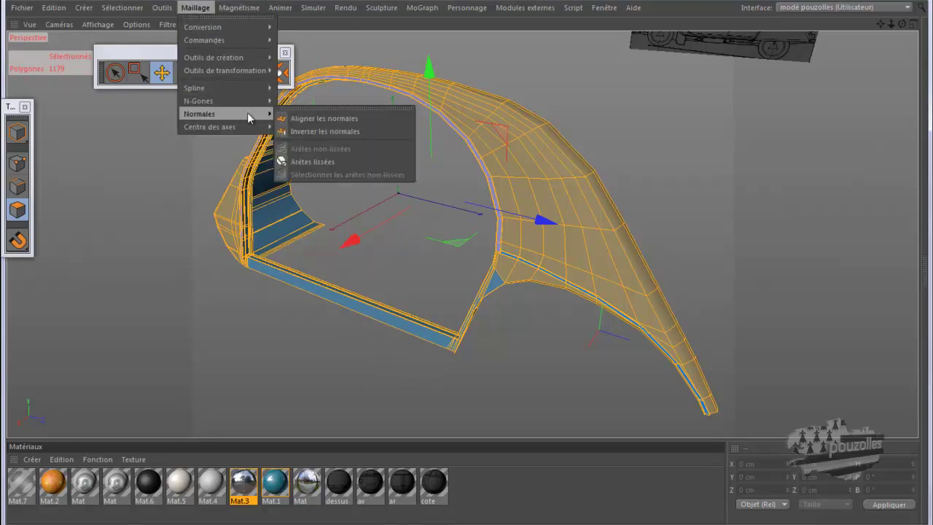
{"action": "left_click", "coordinate": [315, 118]}
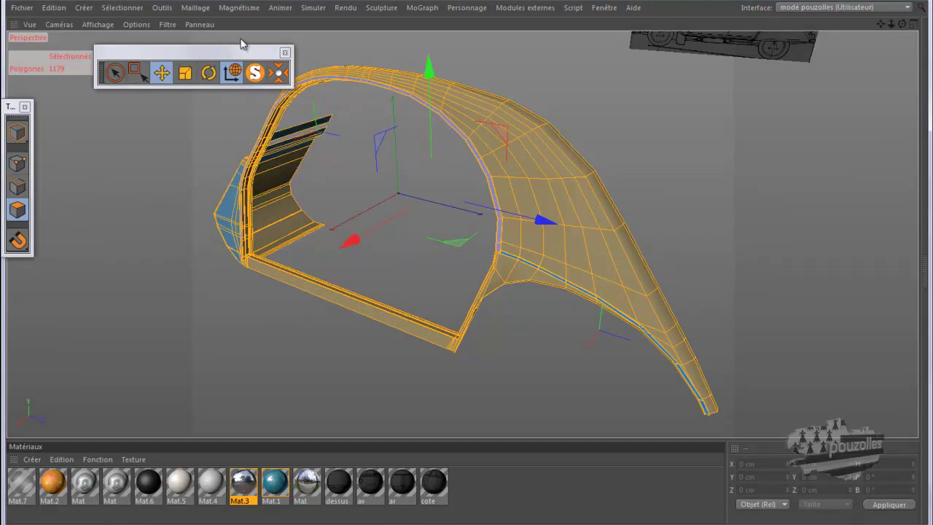
{"action": "left_click", "coordinate": [195, 7]}
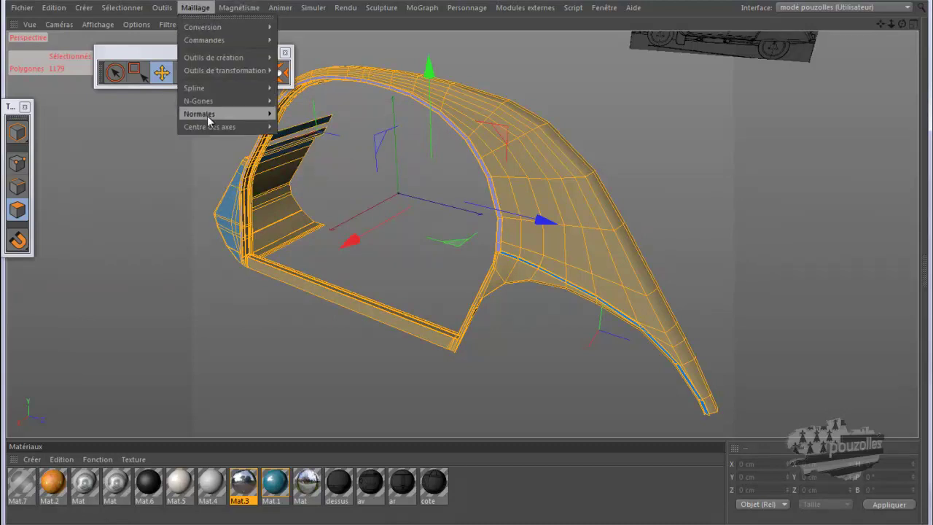
{"action": "mouse_move", "coordinate": [207, 113]}
{"action": "left_click", "coordinate": [311, 121]}
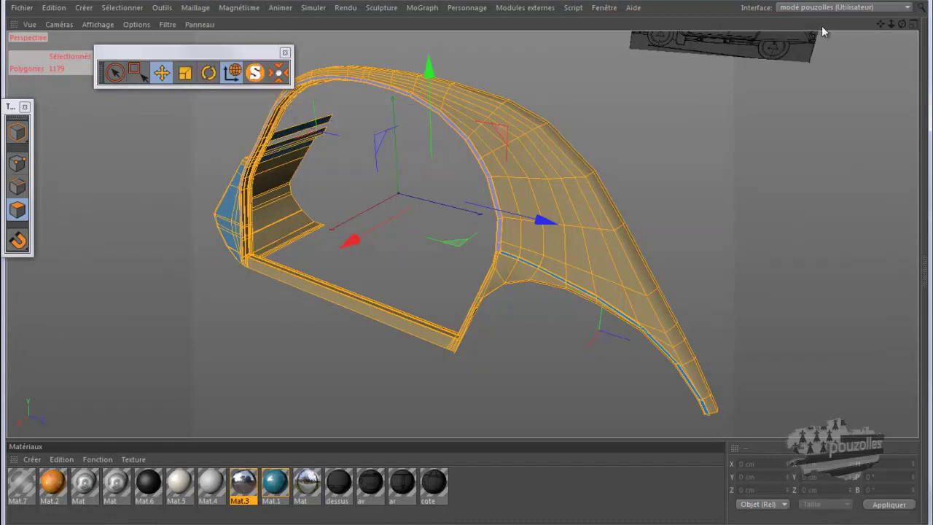
Delete the chrome material tags from the caisse and baguette objects
{"action": "left_click_drag", "start_coordinate": [904, 26], "coordinate": [738, 149]}
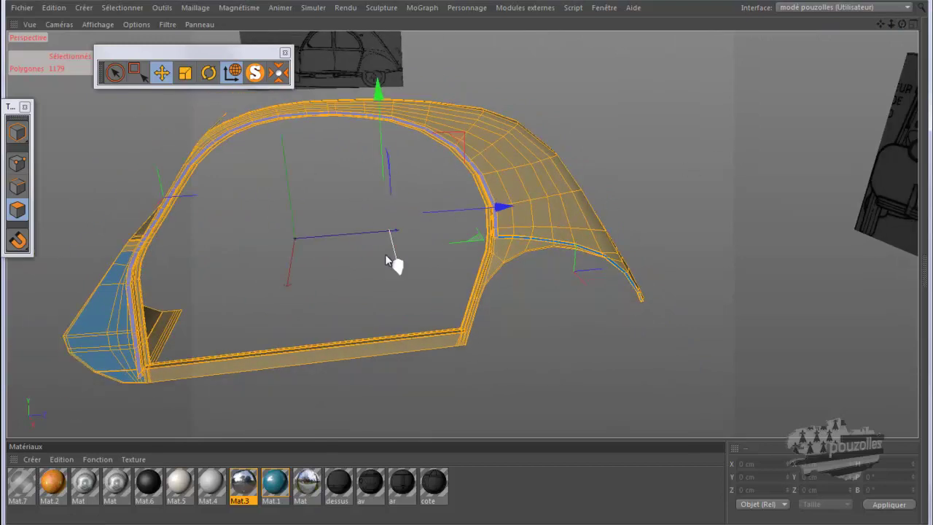
{"action": "left_click_drag", "start_coordinate": [468, 264], "coordinate": [793, 72]}
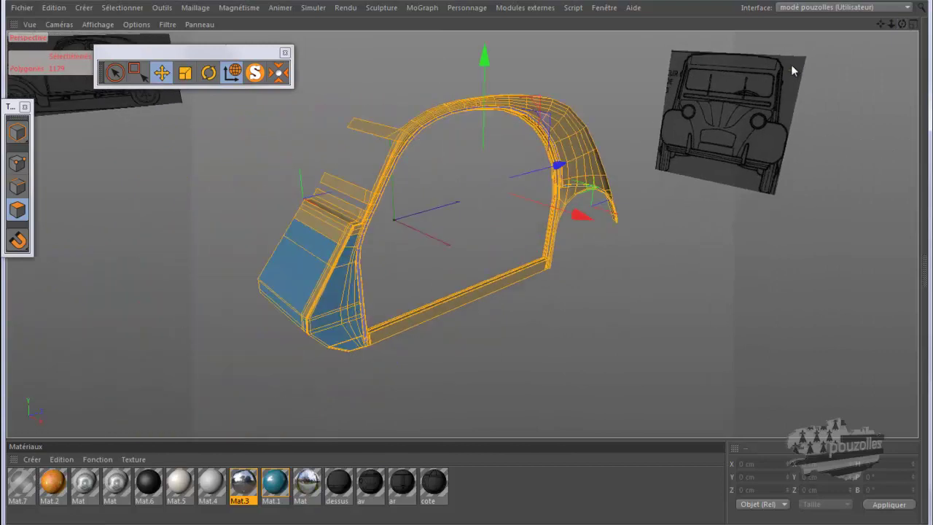
{"action": "scroll", "coordinate": [382, 388], "scroll_direction": "up", "scroll_amount": 8}
{"action": "scroll", "coordinate": [381, 388], "scroll_direction": "down", "scroll_amount": 5}
{"action": "scroll", "coordinate": [380, 390], "scroll_direction": "down", "scroll_amount": 2}
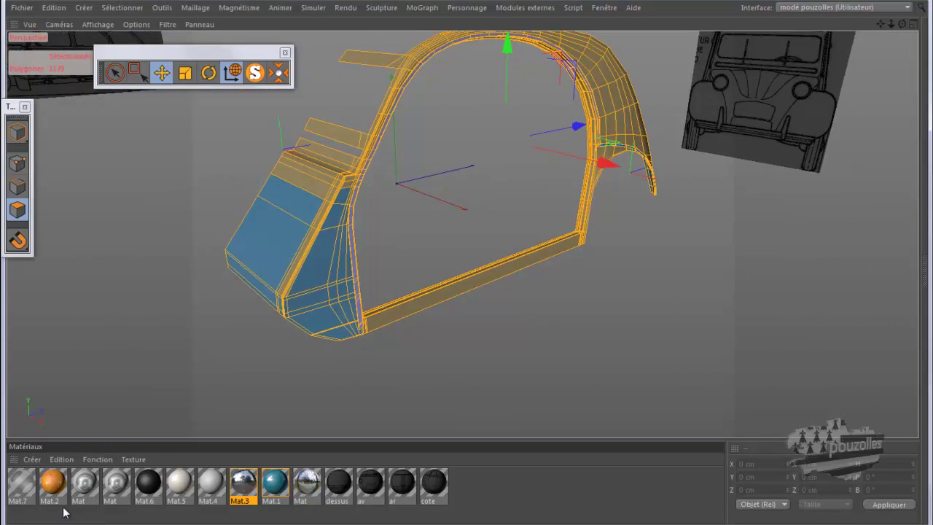
{"action": "key", "text": "alt+Tab"}
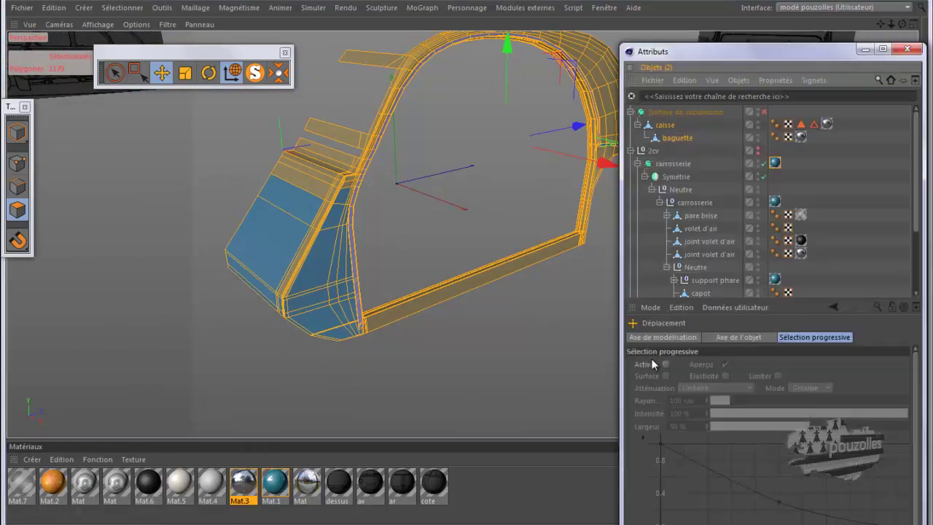
{"action": "left_click", "coordinate": [829, 125]}
{"action": "key", "text": "Delete"}
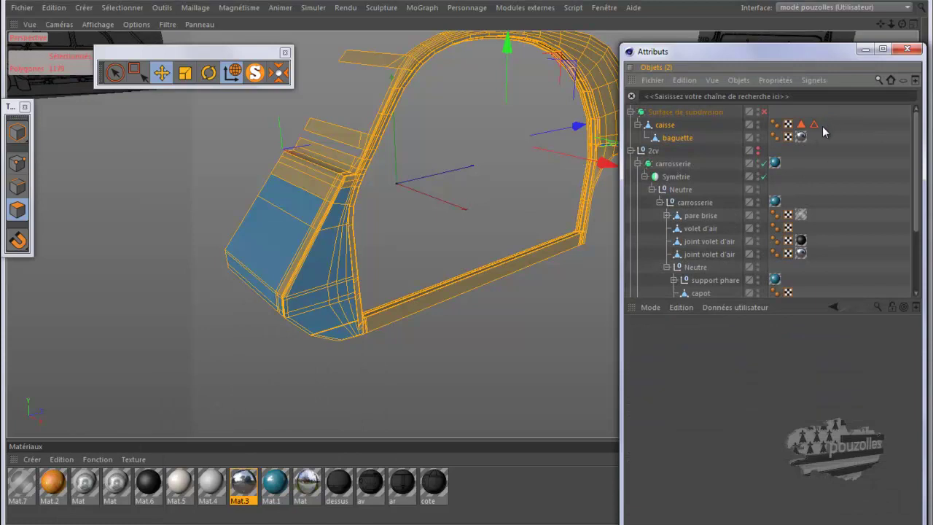
{"action": "key", "text": "Delete"}
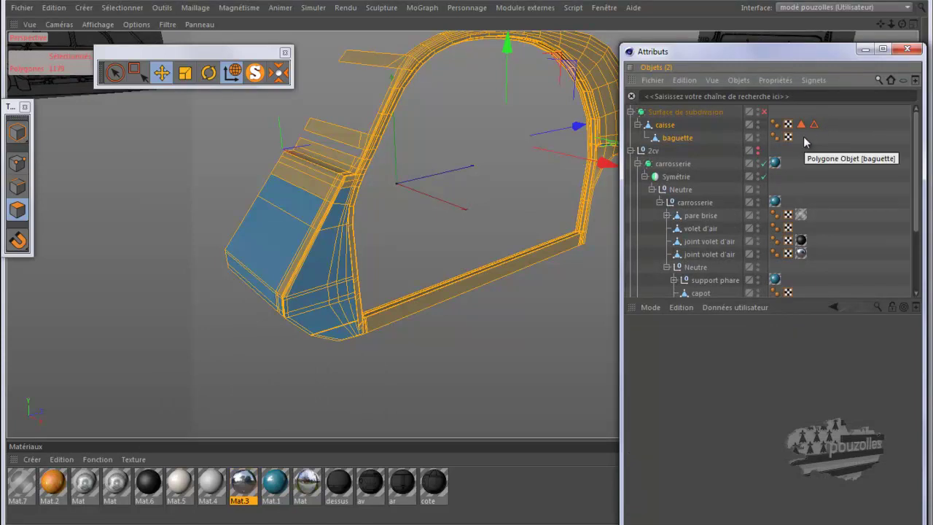
{"action": "left_click", "coordinate": [866, 49]}
Check the polygons around the rear wheel arch, and reverse the normals of the whole selection with Inverser les normales
{"action": "mouse_move", "coordinate": [466, 269]}
{"action": "left_mouse_down", "text": "alt"}
{"action": "mouse_move", "coordinate": [450, 276]}
{"action": "mouse_move", "coordinate": [466, 262]}
{"action": "left_mouse_up", "text": "alt"}
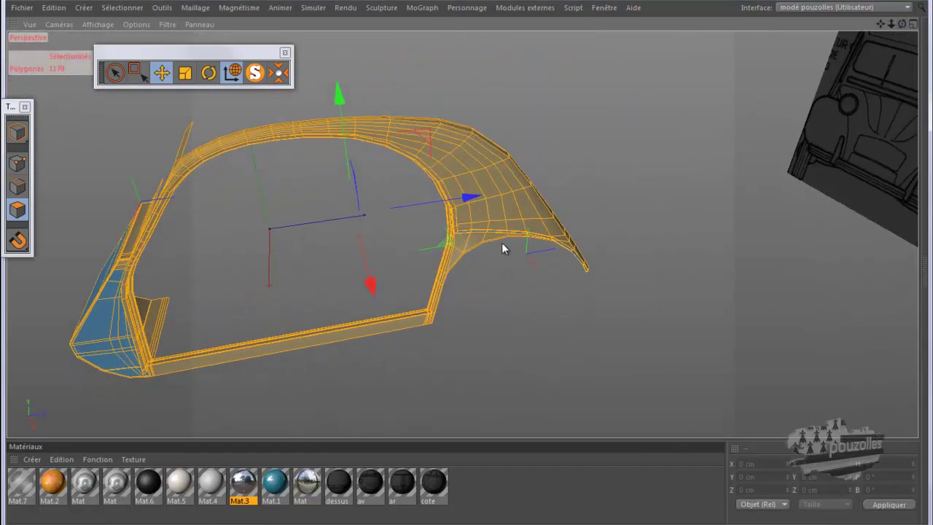
{"action": "scroll", "coordinate": [503, 249], "scroll_direction": "up", "scroll_amount": 10}
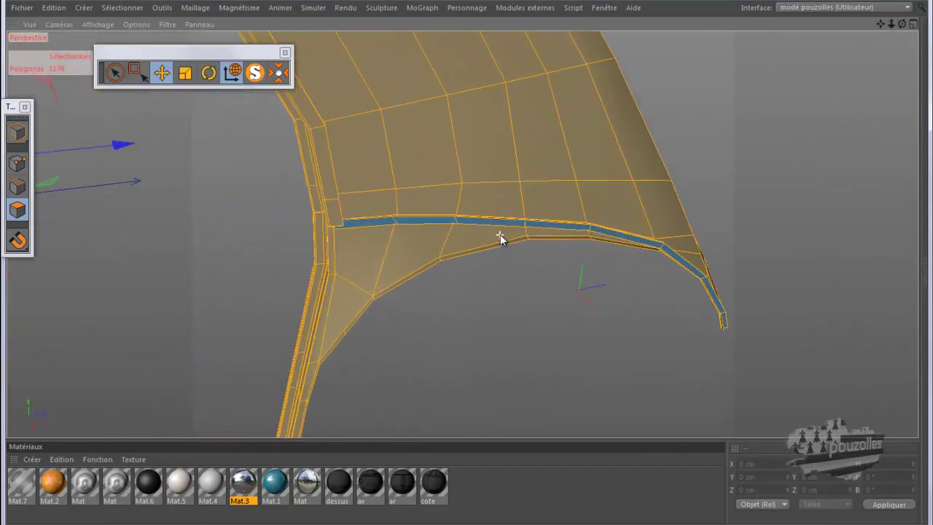
{"action": "scroll", "coordinate": [503, 233], "scroll_direction": "up", "scroll_amount": 2}
{"action": "left_click_drag", "start_coordinate": [904, 26], "coordinate": [251, 197]}
{"action": "left_click", "coordinate": [194, 7]}
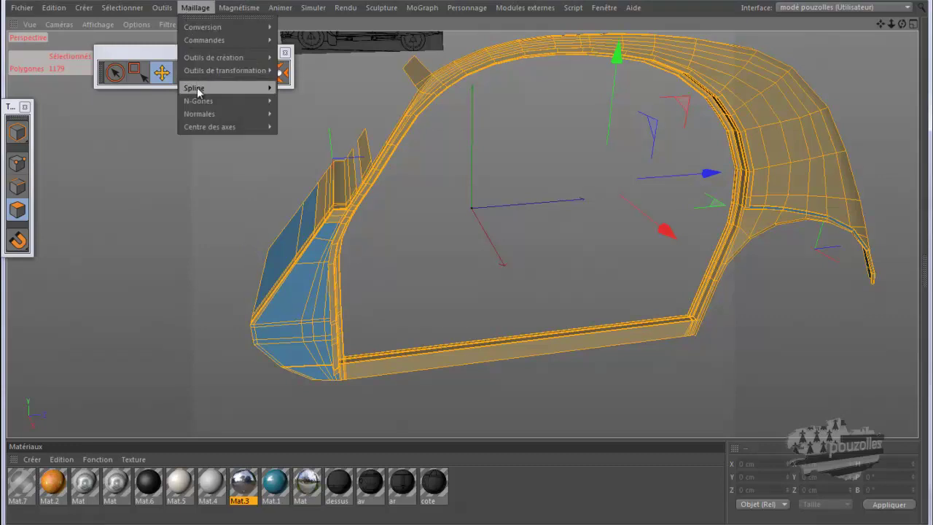
{"action": "mouse_move", "coordinate": [249, 114]}
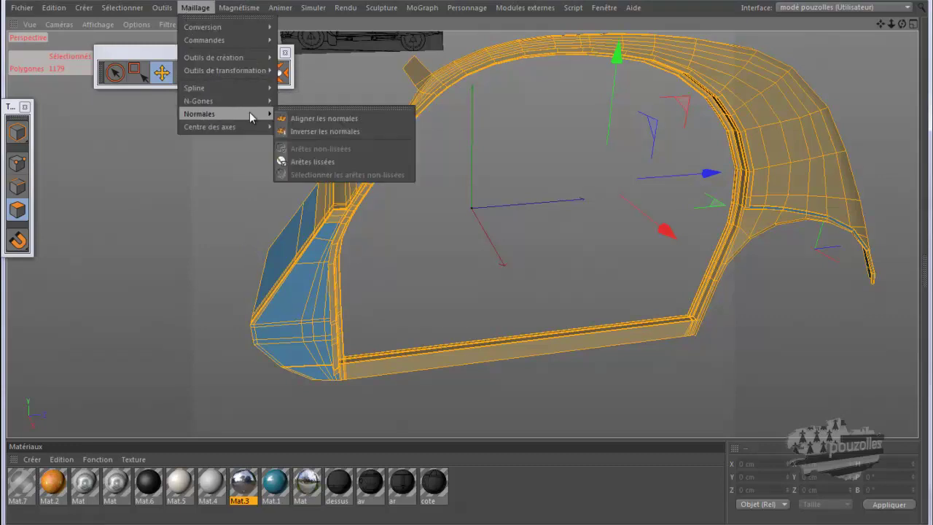
{"action": "left_click", "coordinate": [314, 132]}
Align the normals of the selected body polygons once more, and flip them with Inverser les normales
{"action": "left_click", "coordinate": [194, 7]}
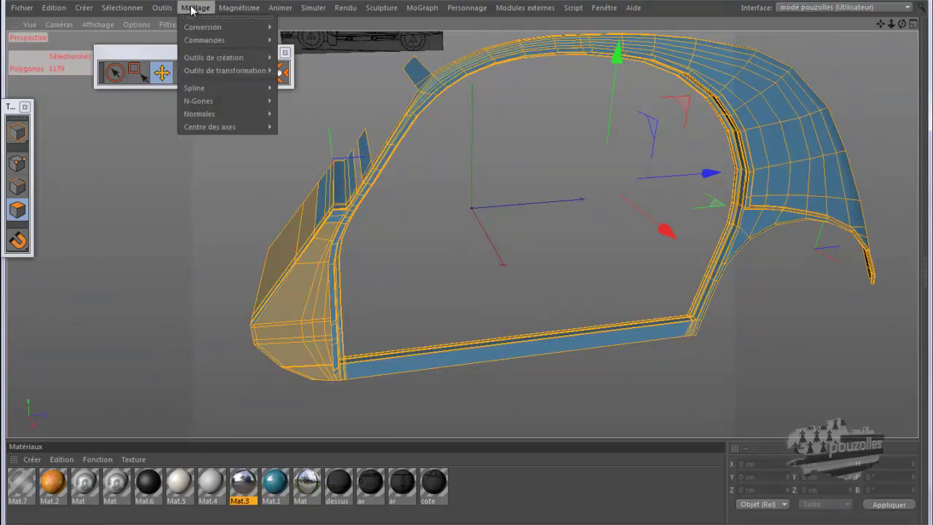
{"action": "mouse_move", "coordinate": [208, 115]}
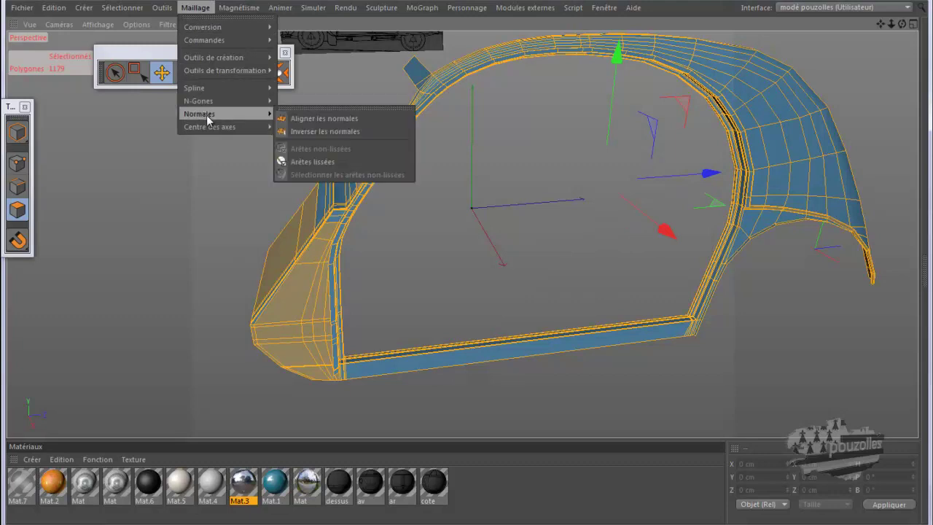
{"action": "left_click", "coordinate": [305, 119]}
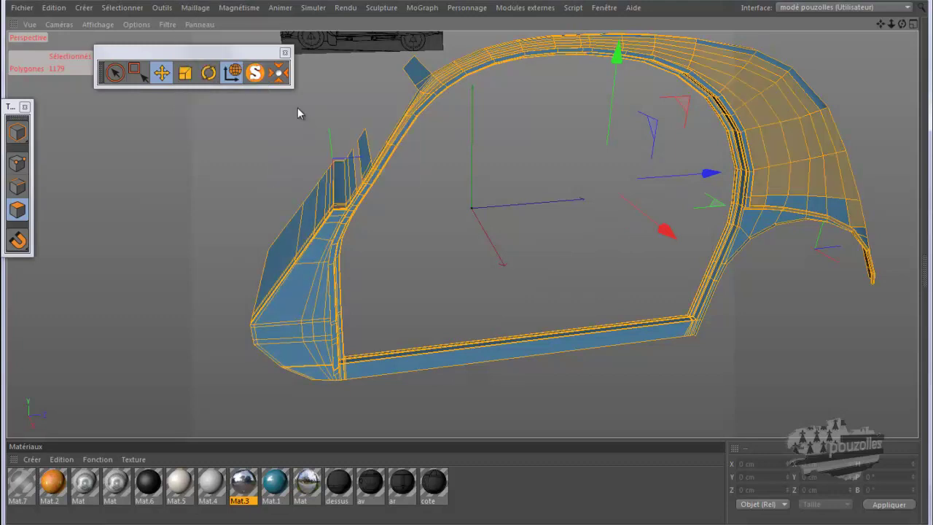
{"action": "left_click", "coordinate": [195, 8]}
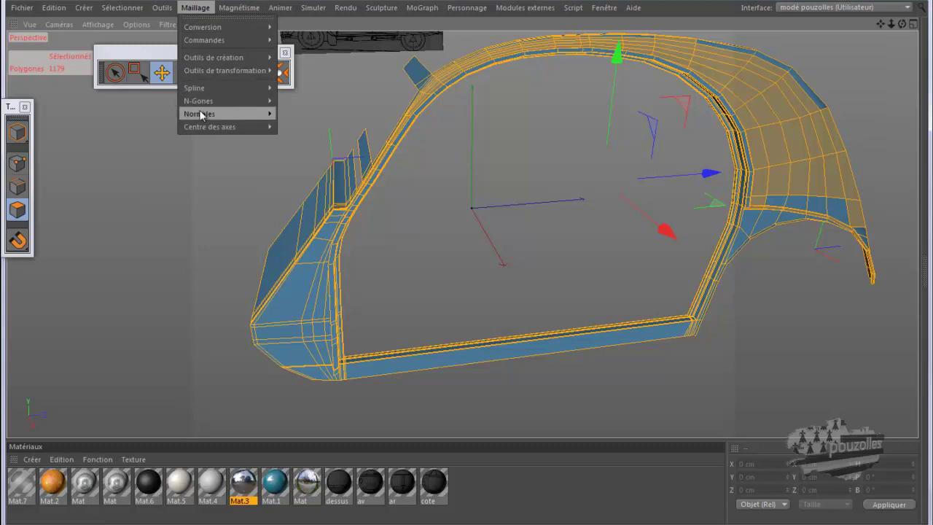
{"action": "mouse_move", "coordinate": [201, 114]}
{"action": "left_click", "coordinate": [309, 131]}
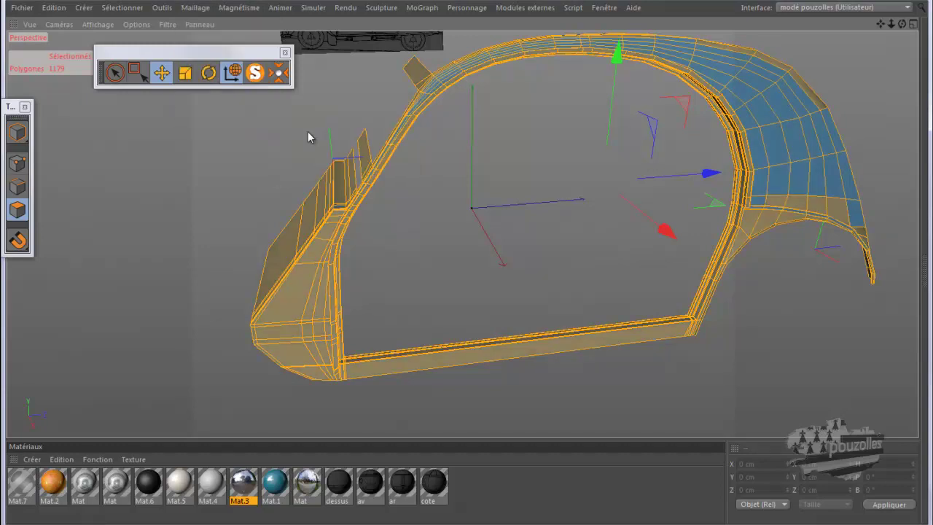
Realign the normals with Aligner les normales, and inspect their direction around the door frame and sill
{"action": "left_click", "coordinate": [198, 7]}
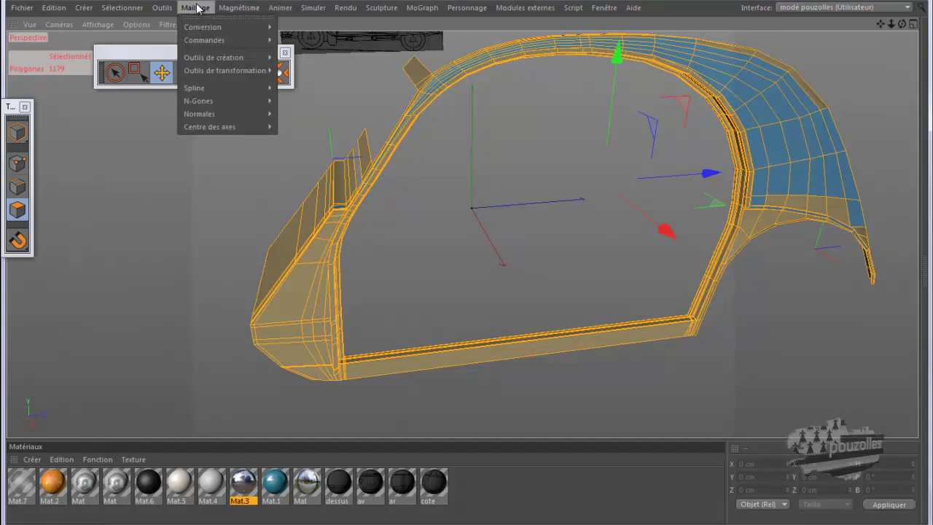
{"action": "mouse_move", "coordinate": [228, 114]}
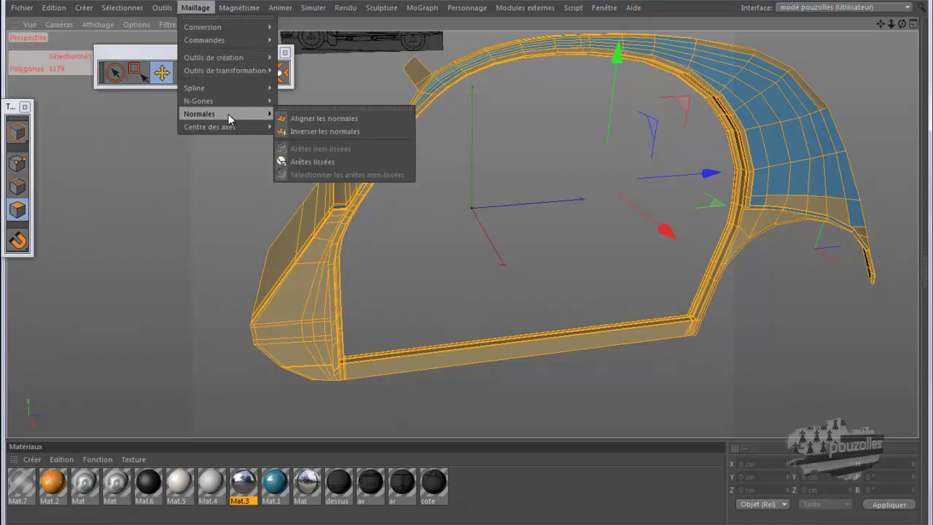
{"action": "left_click", "coordinate": [310, 119]}
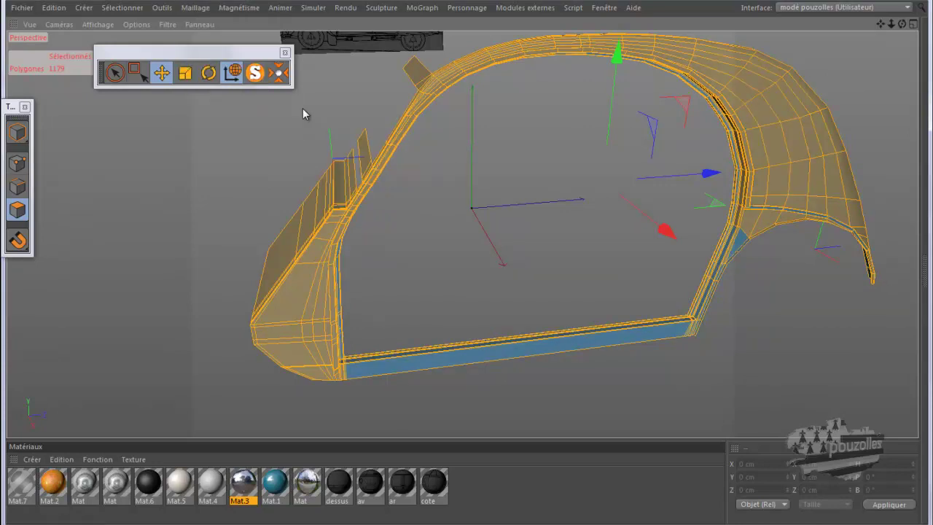
{"action": "left_click_drag", "start_coordinate": [786, 328], "coordinate": [751, 305], "text": "alt"}
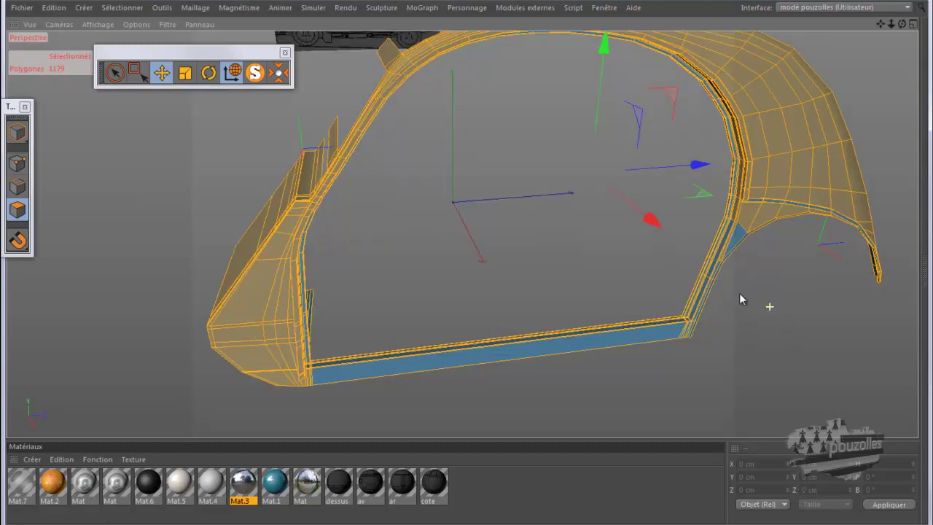
{"action": "scroll", "coordinate": [718, 62], "scroll_direction": "up", "scroll_amount": 5}
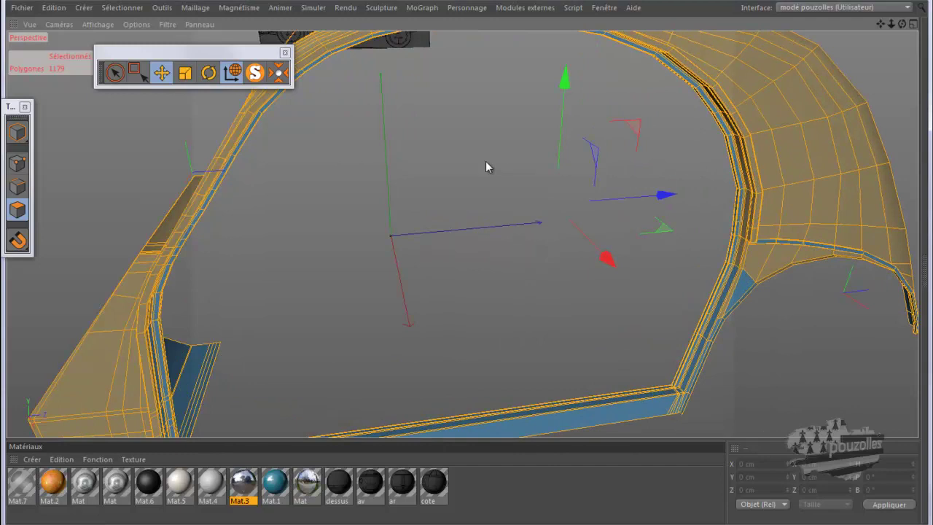
{"action": "left_click_drag", "start_coordinate": [506, 154], "coordinate": [469, 172], "text": "alt"}
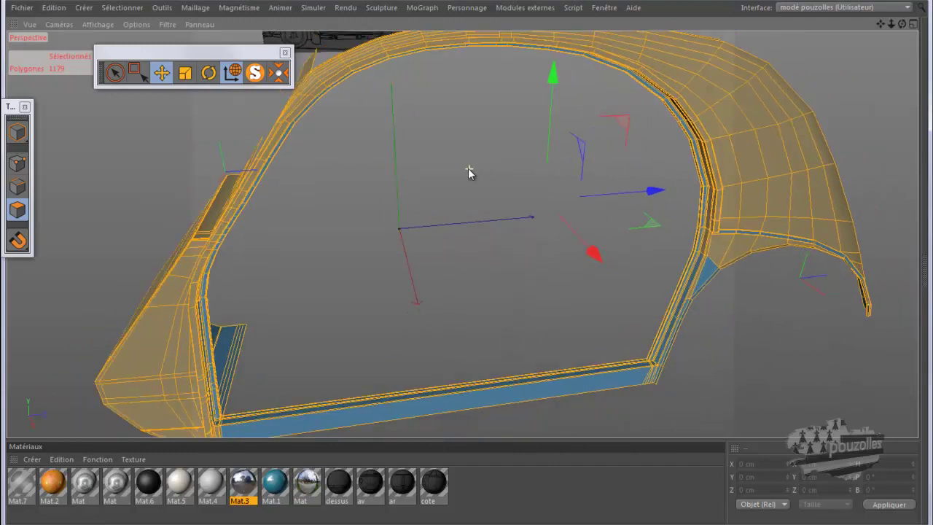
Apply Aligner les normales to the selected body polygons again, and check the normals' direction on the front panel
{"action": "left_click", "coordinate": [195, 7]}
{"action": "mouse_move", "coordinate": [205, 114]}
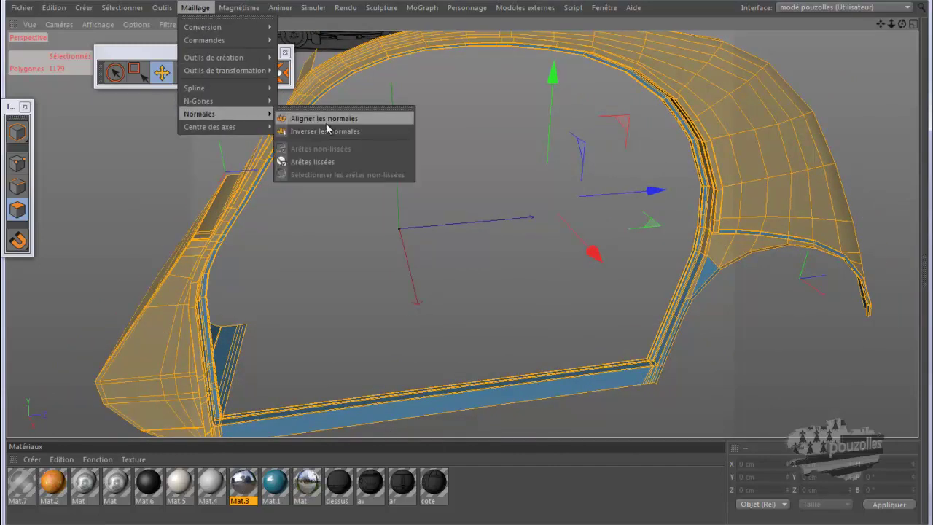
{"action": "left_click", "coordinate": [323, 119]}
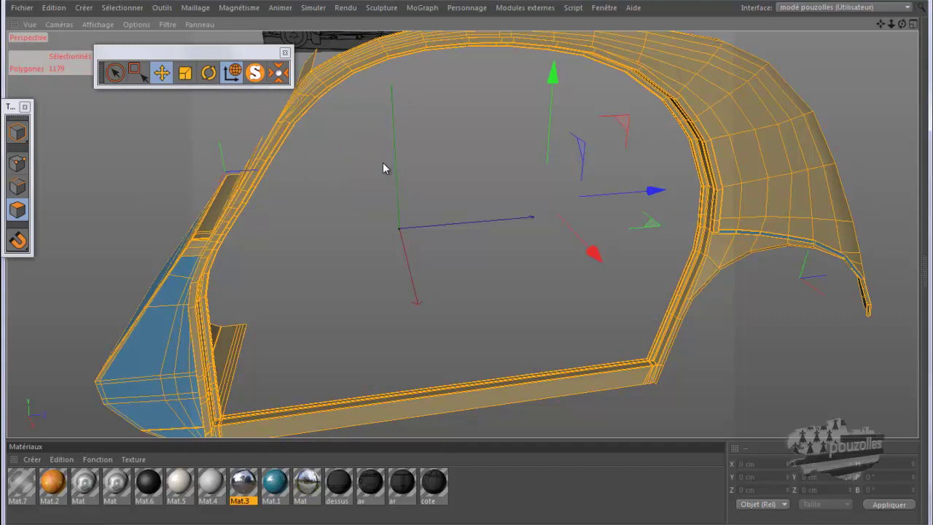
{"action": "left_click_drag", "start_coordinate": [475, 197], "coordinate": [528, 197], "text": "alt"}
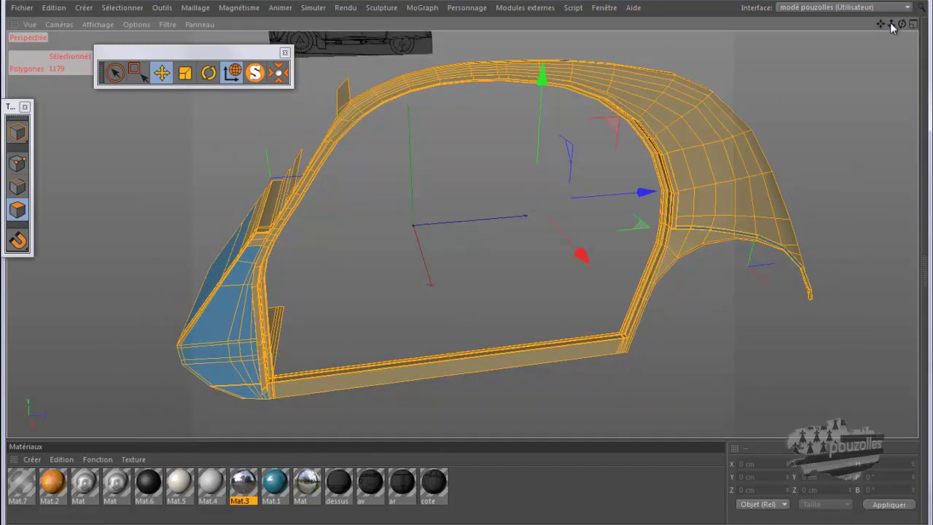
{"action": "left_click_drag", "start_coordinate": [904, 24], "coordinate": [467, 262]}
{"action": "left_click_drag", "start_coordinate": [698, 149], "coordinate": [675, 152], "text": "alt"}
{"action": "right_click_drag", "start_coordinate": [399, 404], "coordinate": [239, 284], "text": "alt"}
Remove the scuttle, windscreen pillar, sill and lower rear door-frame polygons from the selection with the brush selection tool
{"action": "left_click", "coordinate": [113, 73]}
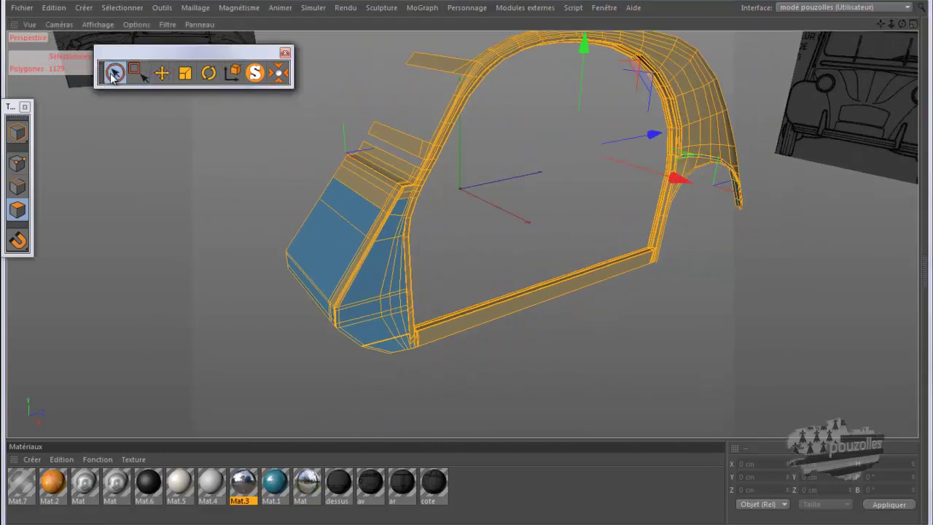
{"action": "mouse_move", "coordinate": [325, 124]}
{"action": "left_mouse_down", "text": "ctrl"}
{"action": "mouse_move", "coordinate": [423, 133]}
{"action": "mouse_move", "coordinate": [418, 188]}
{"action": "mouse_move", "coordinate": [392, 192]}
{"action": "left_mouse_up", "text": "ctrl"}
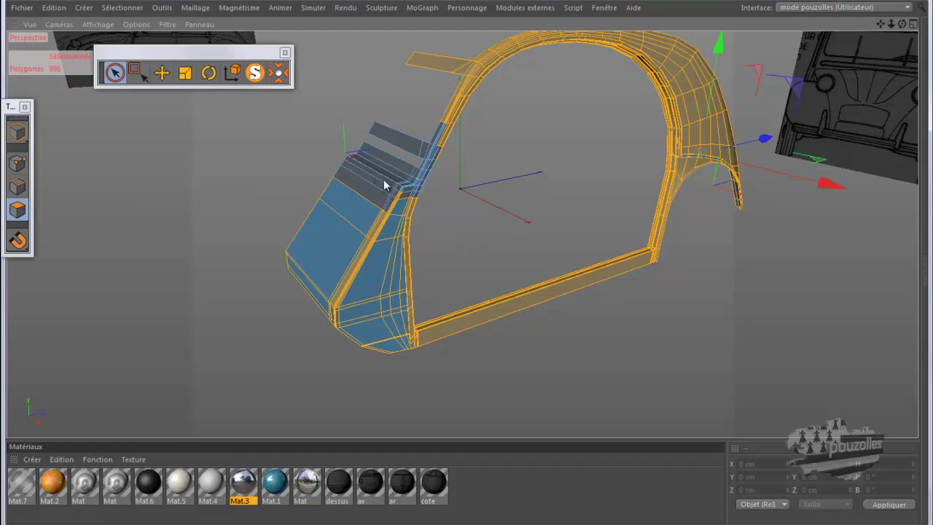
{"action": "mouse_move", "coordinate": [426, 125]}
{"action": "left_mouse_down", "text": "shift"}
{"action": "mouse_move", "coordinate": [452, 119]}
{"action": "mouse_move", "coordinate": [444, 159]}
{"action": "left_mouse_up", "text": "shift"}
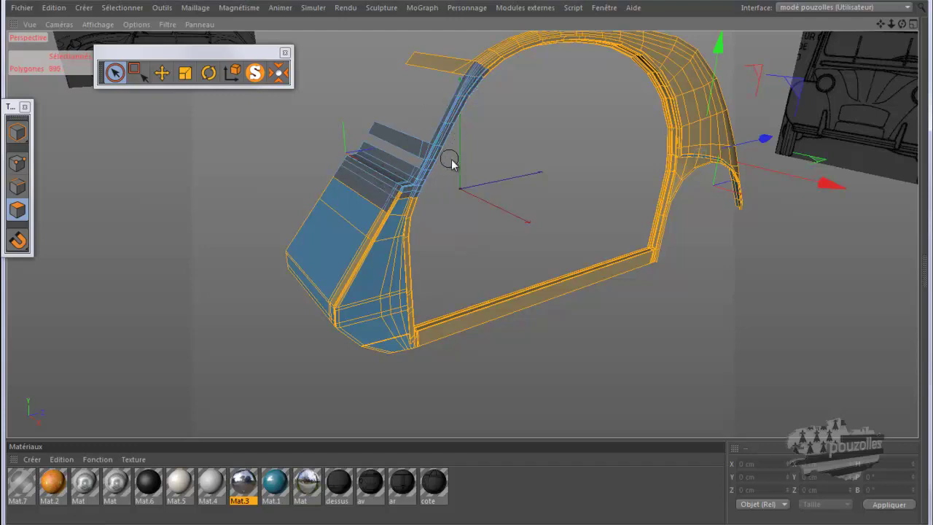
{"action": "left_click", "coordinate": [442, 332], "text": "ctrl"}
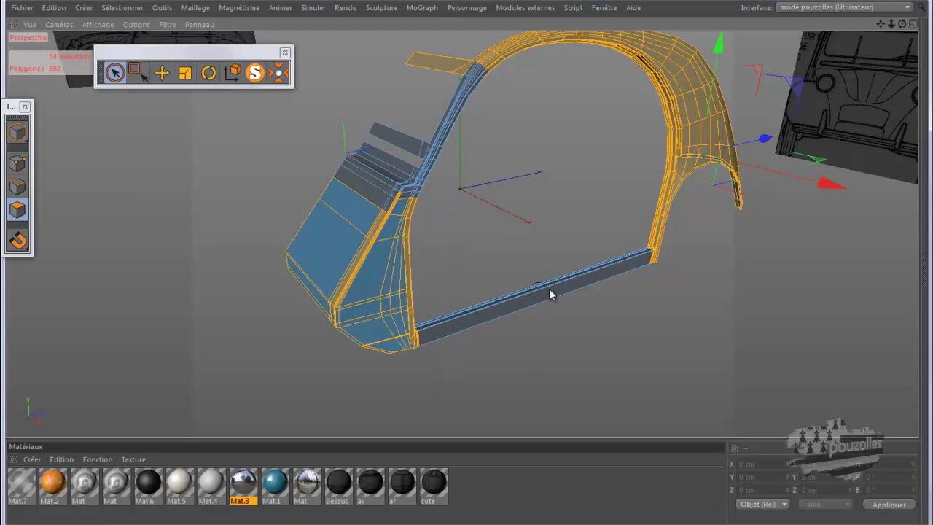
{"action": "left_click", "coordinate": [661, 235], "text": "ctrl"}
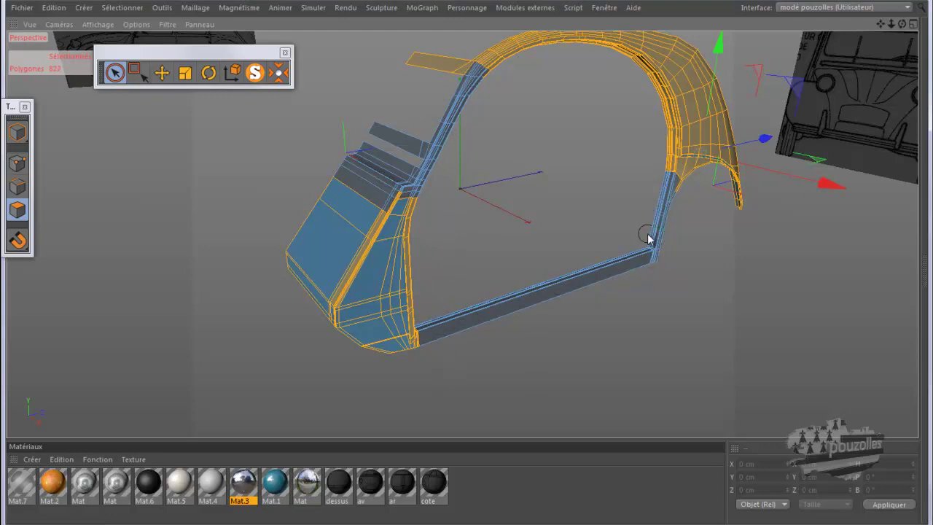
In the side view, subtract the roof and rear quarter polygons from the selection with a rectangle, keeping only the front panel area
{"action": "middle_click", "coordinate": [244, 248]}
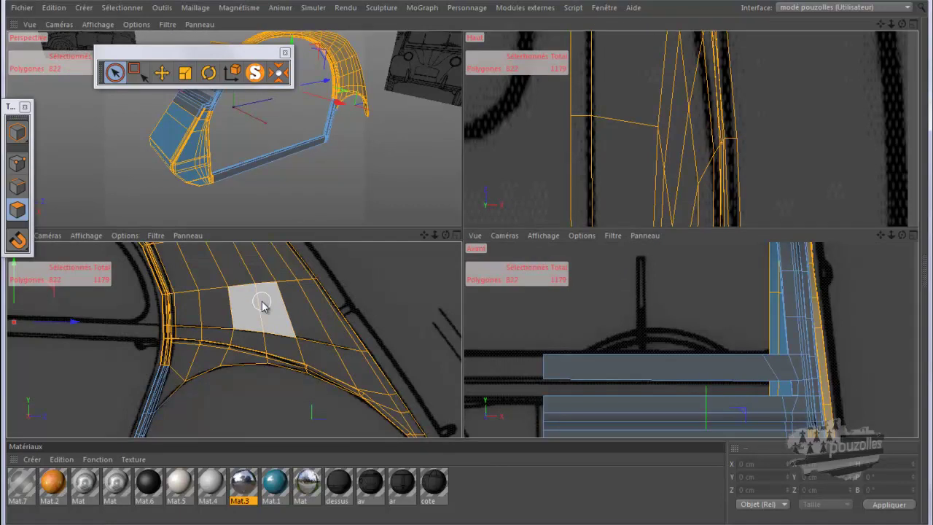
{"action": "middle_click", "coordinate": [262, 303]}
{"action": "right_click_drag", "start_coordinate": [263, 302], "coordinate": [457, 303], "text": "alt"}
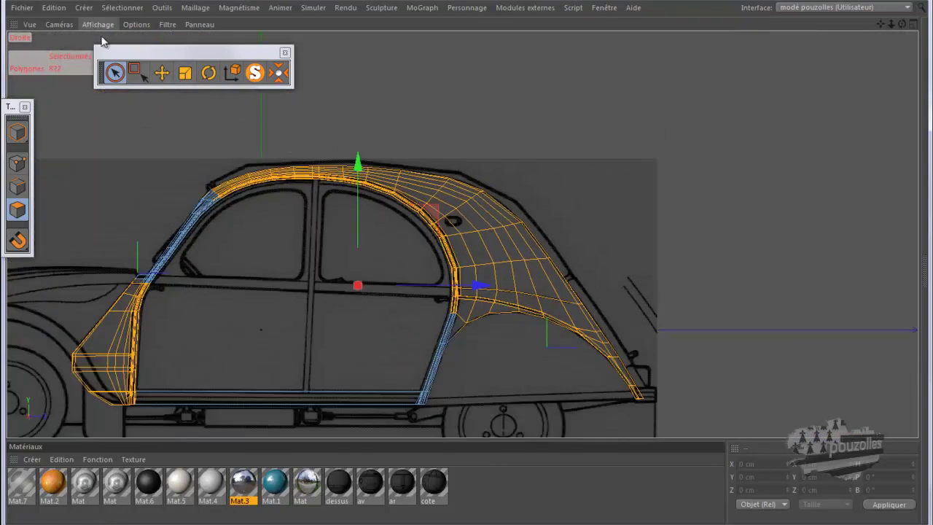
{"action": "left_click", "coordinate": [135, 71]}
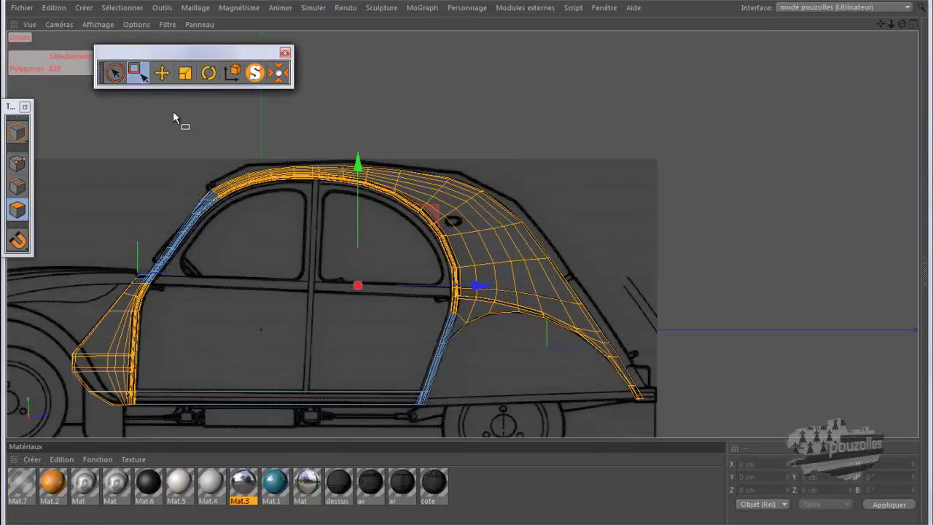
{"action": "left_click_drag", "start_coordinate": [167, 117], "coordinate": [716, 412]}
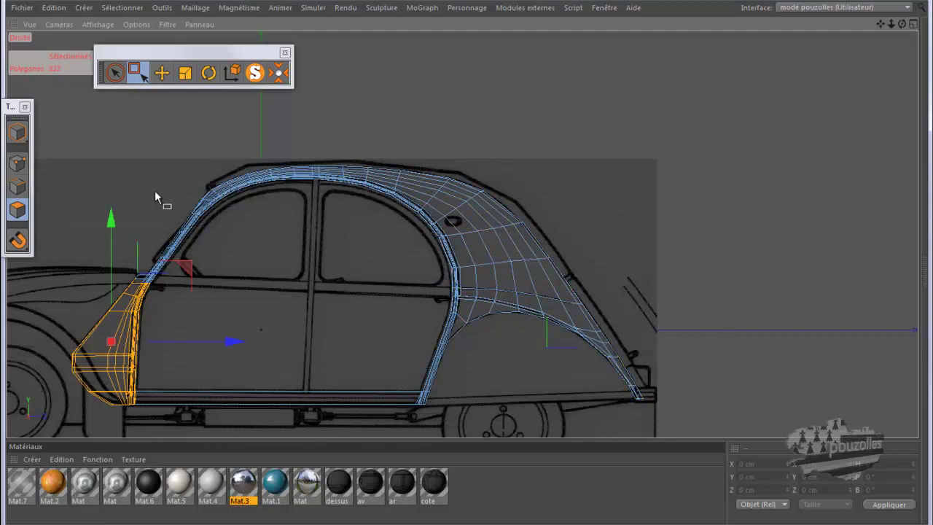
In the perspective view, brush-deselect the polygons at the front panel's upper corner and down the outer face of the front door pillar
{"action": "middle_click", "coordinate": [155, 190]}
{"action": "middle_click", "coordinate": [182, 182]}
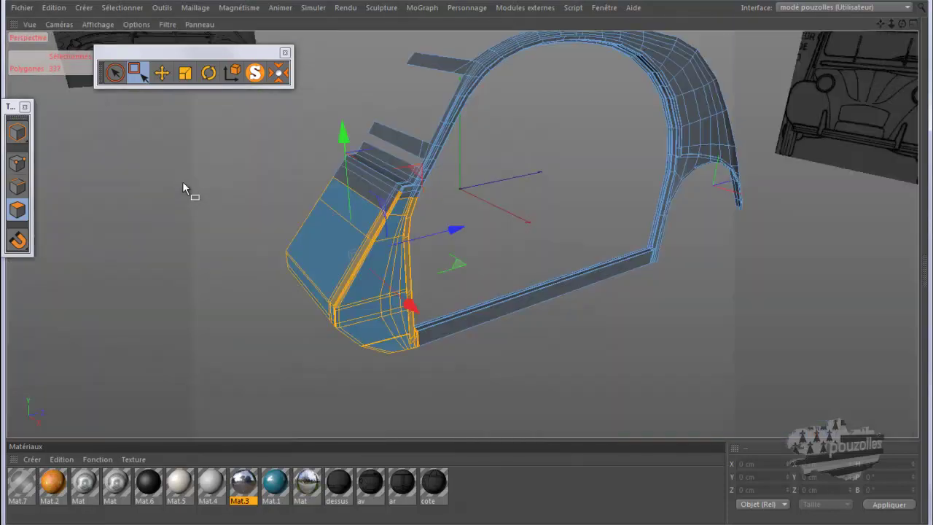
{"action": "scroll", "coordinate": [355, 293], "scroll_direction": "up", "scroll_amount": 3}
{"action": "scroll", "coordinate": [407, 184], "scroll_direction": "up", "scroll_amount": 3}
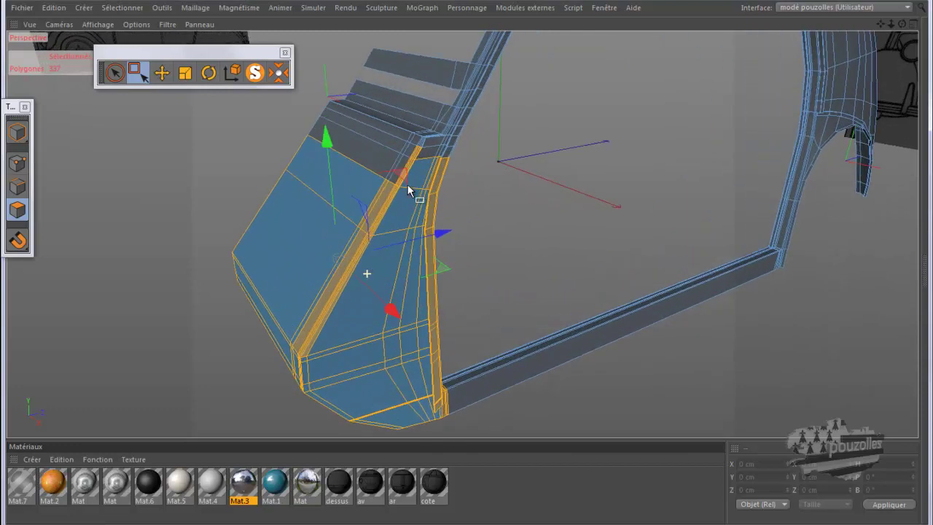
{"action": "scroll", "coordinate": [407, 185], "scroll_direction": "up", "scroll_amount": 5}
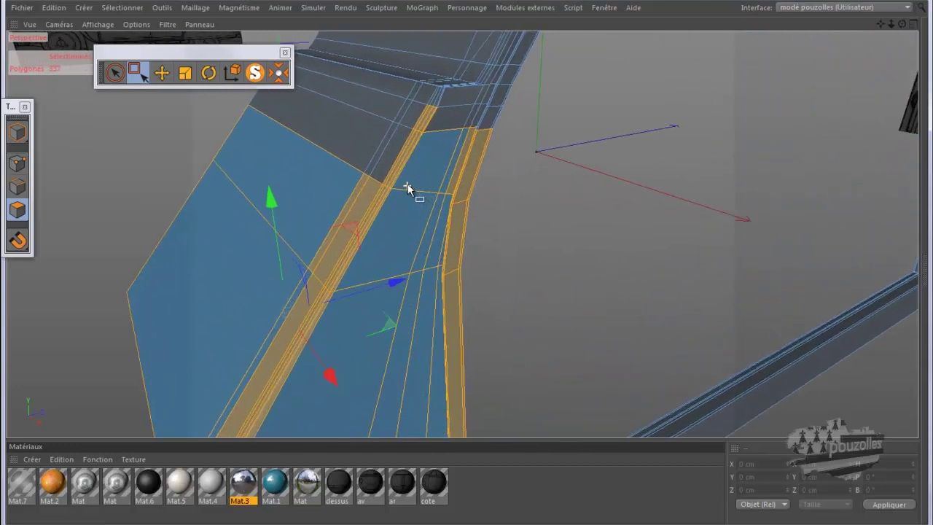
{"action": "left_click", "coordinate": [115, 72]}
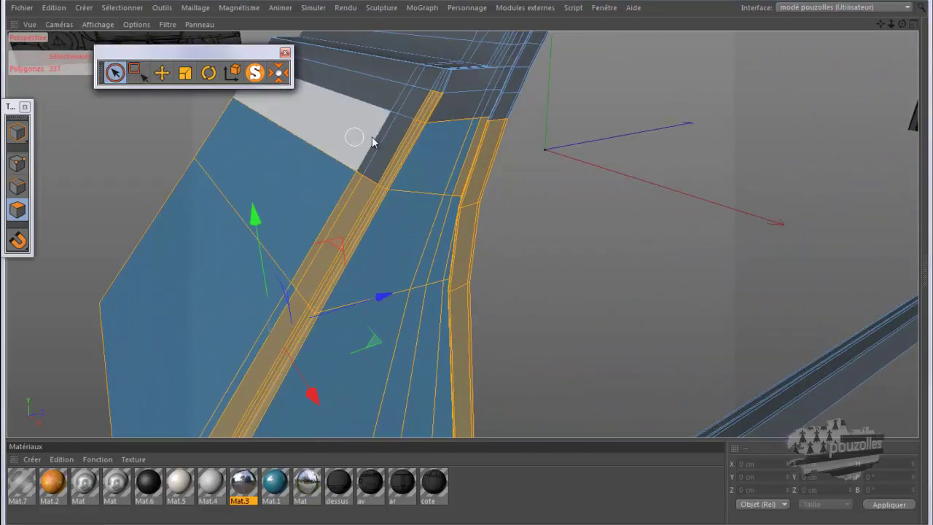
{"action": "mouse_move", "coordinate": [387, 143]}
{"action": "left_mouse_down", "text": "ctrl"}
{"action": "mouse_move", "coordinate": [396, 150]}
{"action": "mouse_move", "coordinate": [430, 104]}
{"action": "left_mouse_up", "text": "ctrl"}
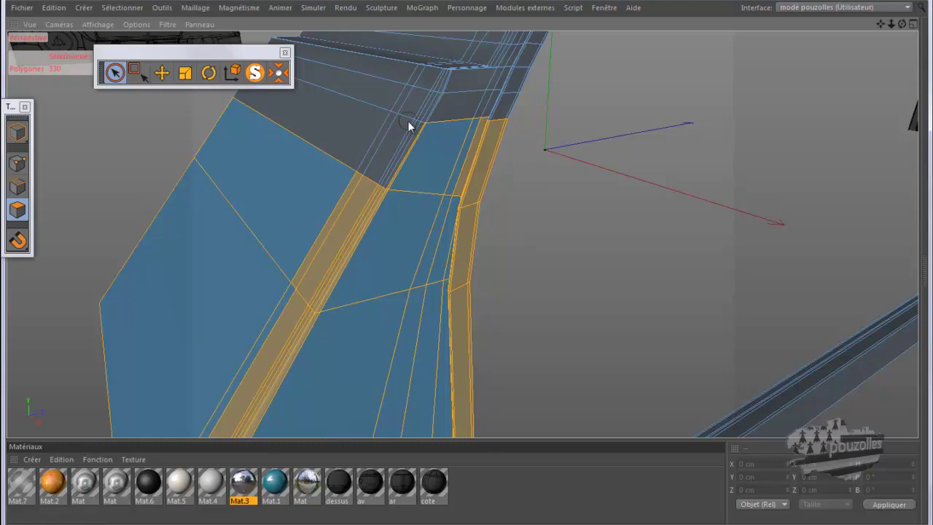
{"action": "left_click_drag", "start_coordinate": [499, 117], "coordinate": [492, 134], "text": "ctrl"}
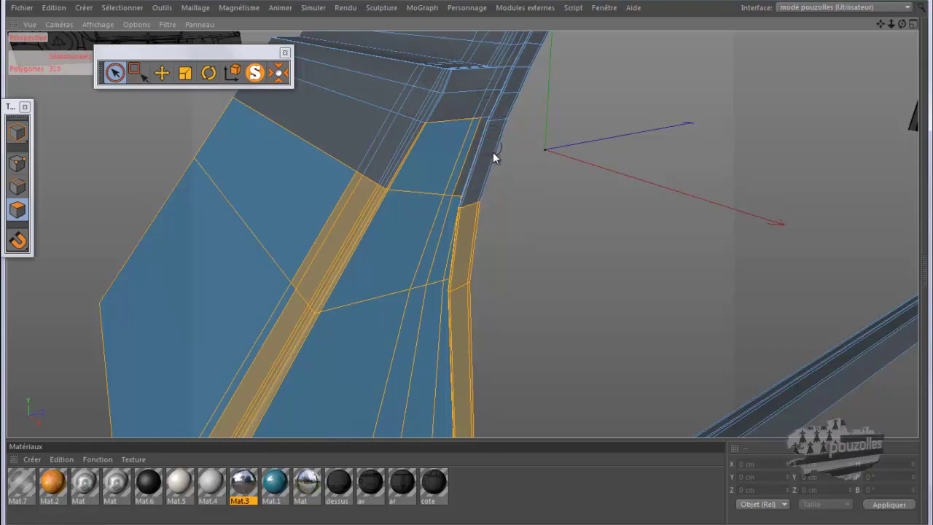
{"action": "left_click_drag", "start_coordinate": [482, 210], "coordinate": [473, 231], "text": "ctrl"}
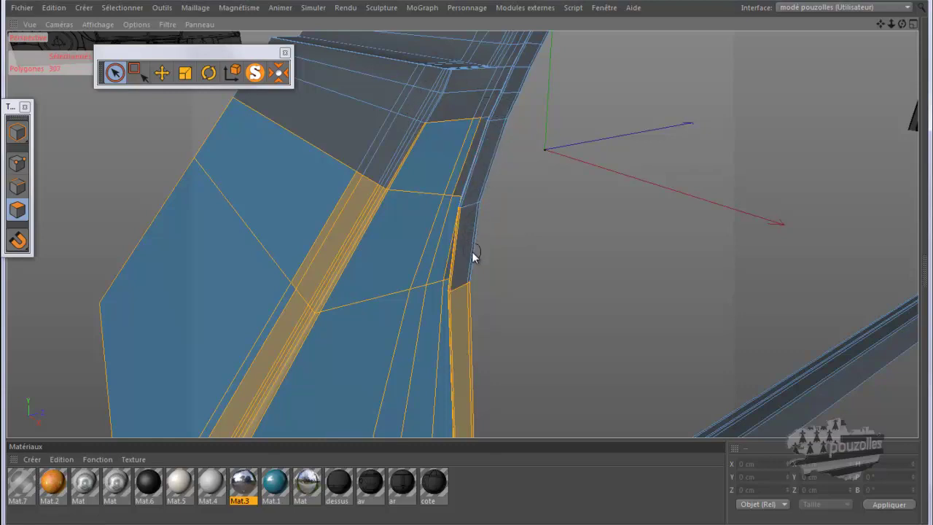
{"action": "left_click_drag", "start_coordinate": [473, 290], "coordinate": [475, 296], "text": "ctrl"}
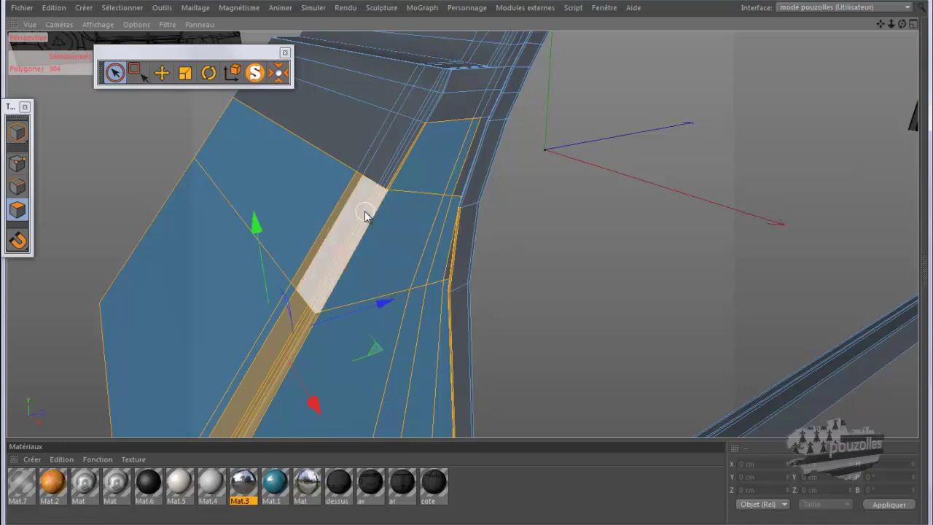
Deselect the strip of bevel polygons along the slanted edge between the front panel and its side face
{"action": "left_click_drag", "start_coordinate": [366, 213], "coordinate": [358, 210], "text": "ctrl"}
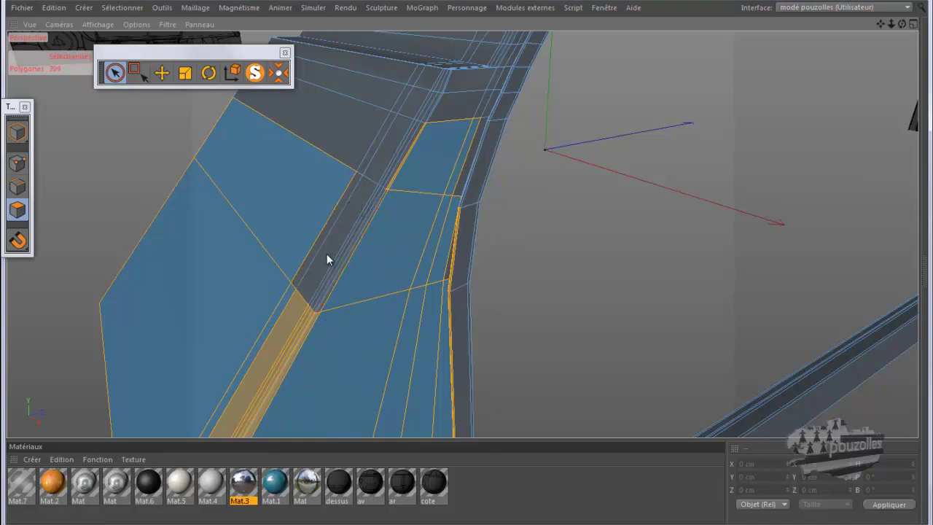
{"action": "left_click", "coordinate": [306, 310], "text": "ctrl"}
{"action": "left_click", "coordinate": [306, 321], "text": "ctrl"}
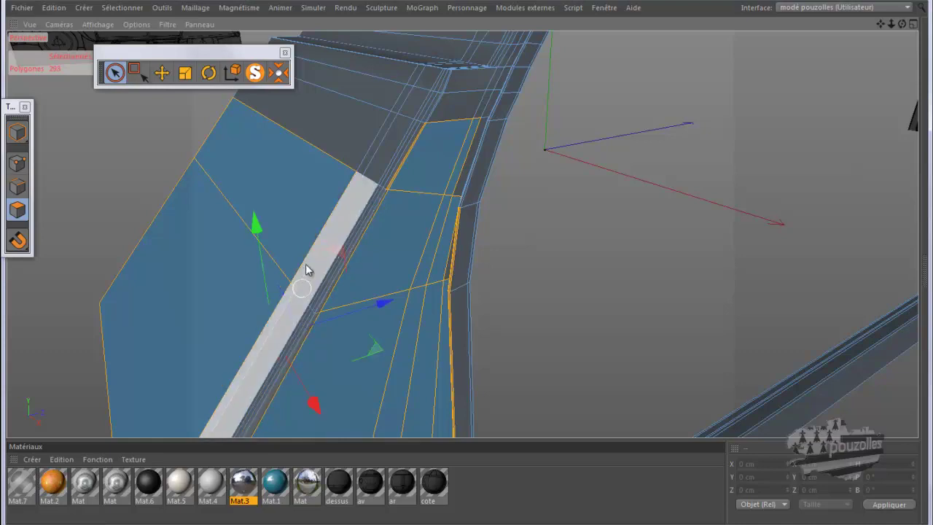
{"action": "scroll", "coordinate": [379, 149], "scroll_direction": "up", "scroll_amount": 2}
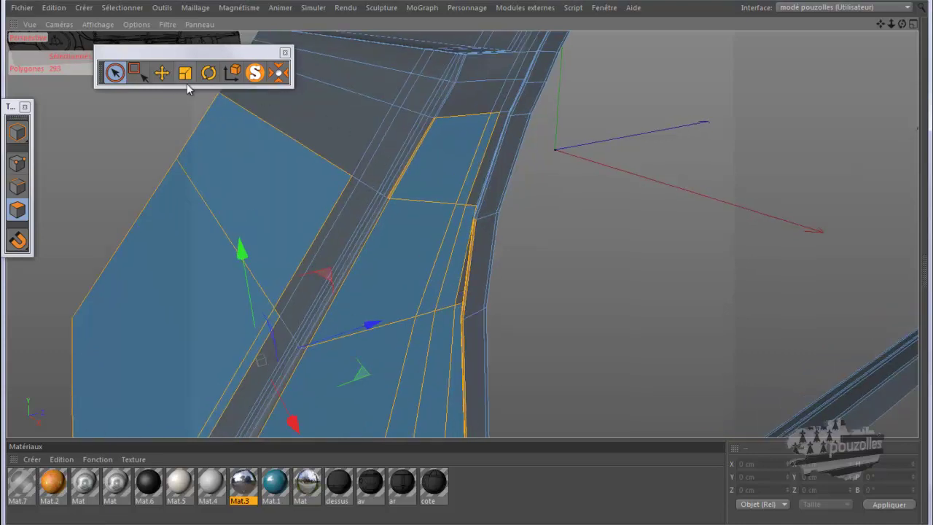
Deselect the remaining narrow polygons between the front side panel and the upper door pillar one by one
{"action": "left_click", "coordinate": [162, 78]}
{"action": "scroll", "coordinate": [467, 211], "scroll_direction": "up", "scroll_amount": 4}
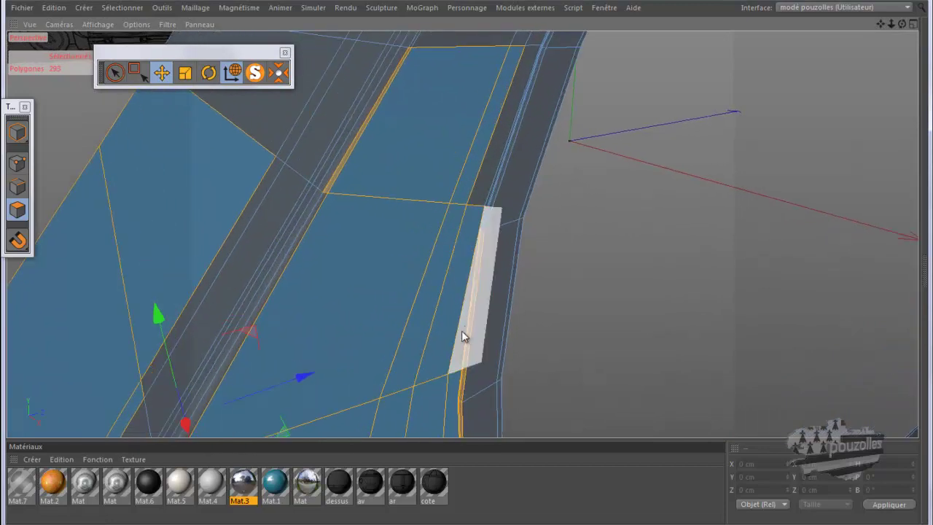
{"action": "left_click", "coordinate": [487, 186]}
{"action": "left_click", "coordinate": [486, 178], "text": "ctrl"}
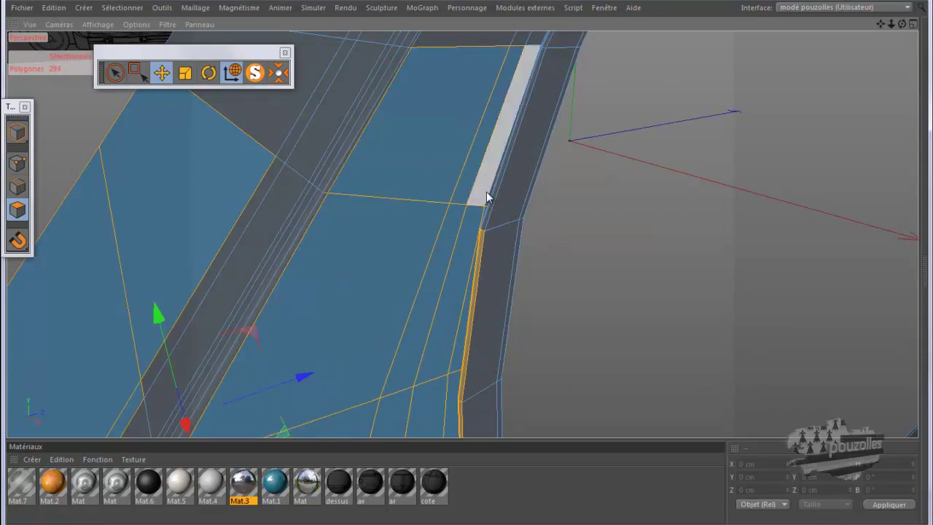
{"action": "left_click_drag", "start_coordinate": [489, 261], "coordinate": [687, 71], "text": "alt"}
{"action": "mouse_move", "coordinate": [475, 260]}
{"action": "left_mouse_down", "text": "alt"}
{"action": "mouse_move", "coordinate": [488, 252]}
{"action": "mouse_move", "coordinate": [447, 264]}
{"action": "mouse_move", "coordinate": [466, 267]}
{"action": "left_mouse_up", "text": "alt"}
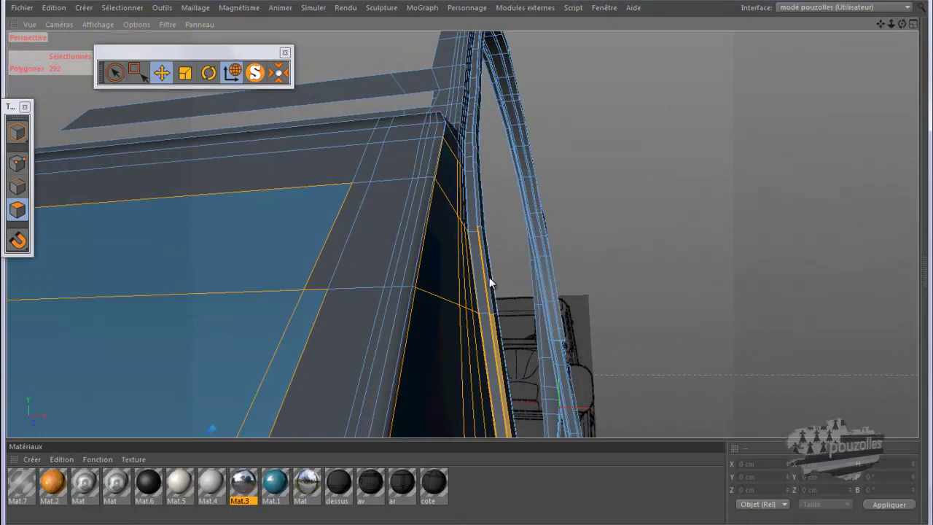
{"action": "left_click", "coordinate": [483, 262], "text": "shift"}
{"action": "left_click", "coordinate": [494, 331], "text": "ctrl"}
{"action": "left_click", "coordinate": [496, 333], "text": "ctrl"}
Deselect the polygons on the lower front door pillar's outer strip, from its middle down to its lower end
{"action": "left_click_drag", "start_coordinate": [494, 267], "coordinate": [463, 164], "text": "alt"}
{"action": "left_click_drag", "start_coordinate": [909, 27], "coordinate": [478, 268], "text": "alt"}
{"action": "scroll", "coordinate": [467, 263], "scroll_direction": "up", "scroll_amount": 3}
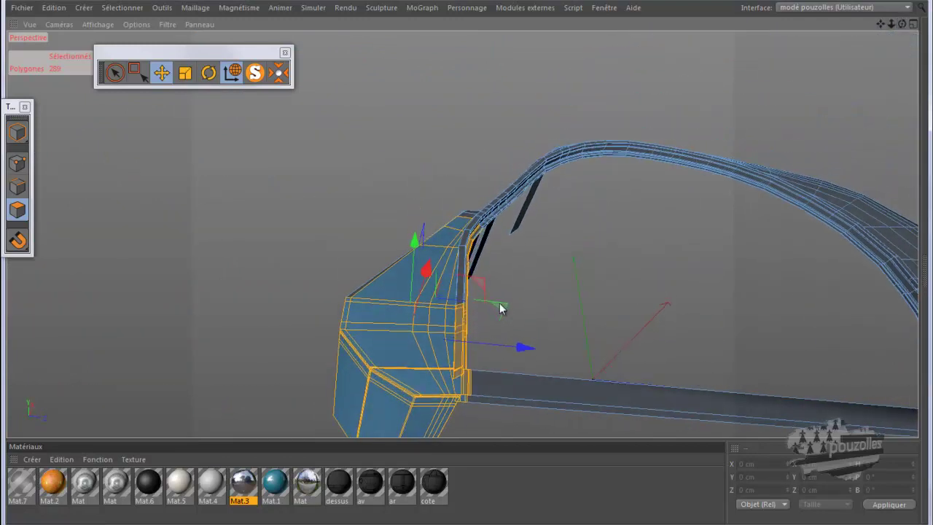
{"action": "scroll", "coordinate": [415, 375], "scroll_direction": "up", "scroll_amount": 8}
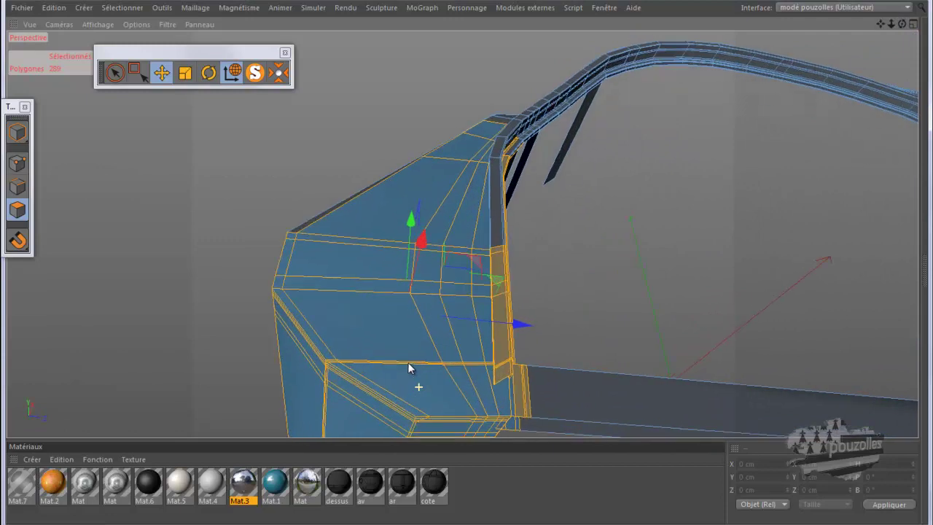
{"action": "scroll", "coordinate": [408, 362], "scroll_direction": "up", "scroll_amount": 6}
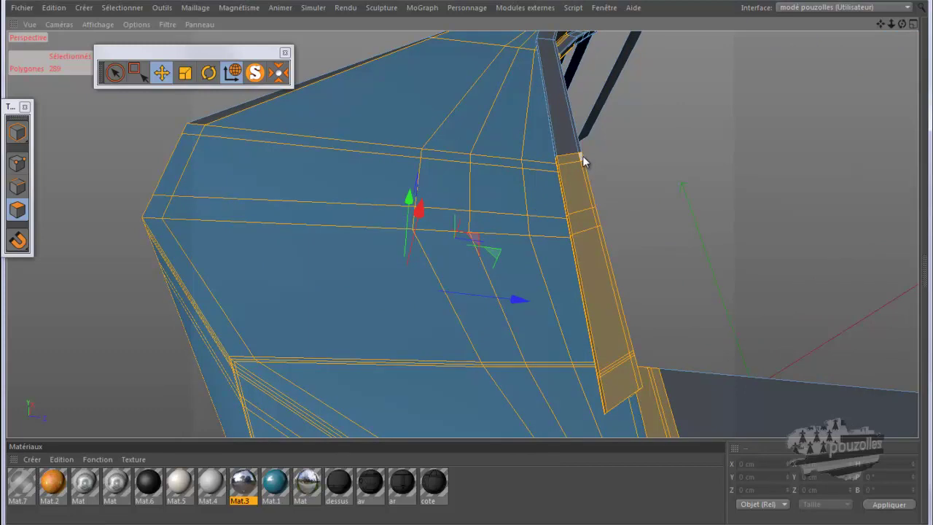
{"action": "left_click", "coordinate": [581, 185], "text": "ctrl"}
{"action": "left_click", "coordinate": [590, 188], "text": "ctrl"}
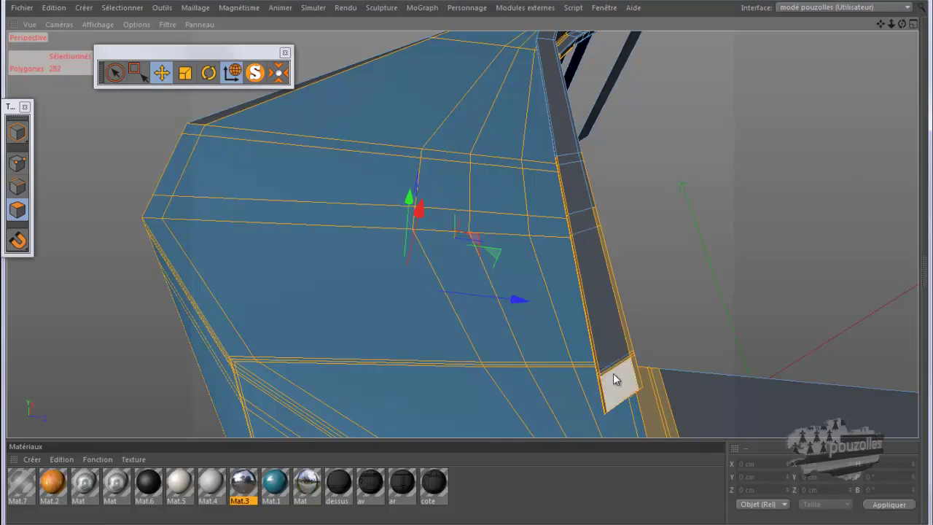
{"action": "left_click", "coordinate": [616, 366], "text": "ctrl"}
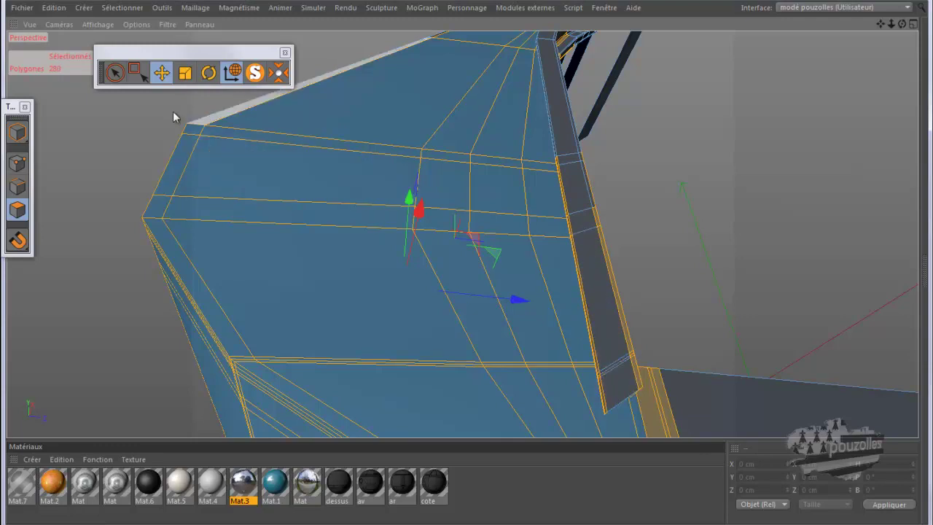
Activate the selection brush and limit it to visible elements only
{"action": "left_click", "coordinate": [113, 71]}
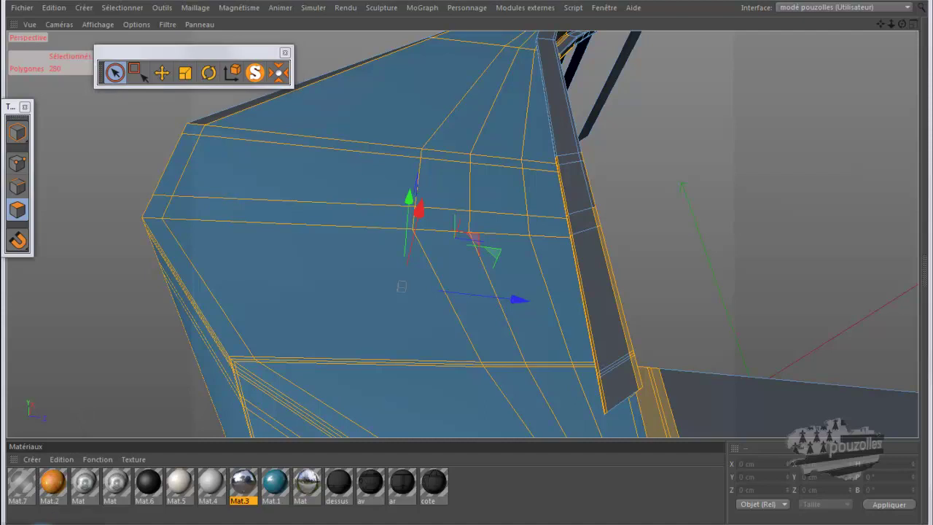
{"action": "left_click", "coordinate": [253, 430]}
{"action": "left_click", "coordinate": [788, 399]}
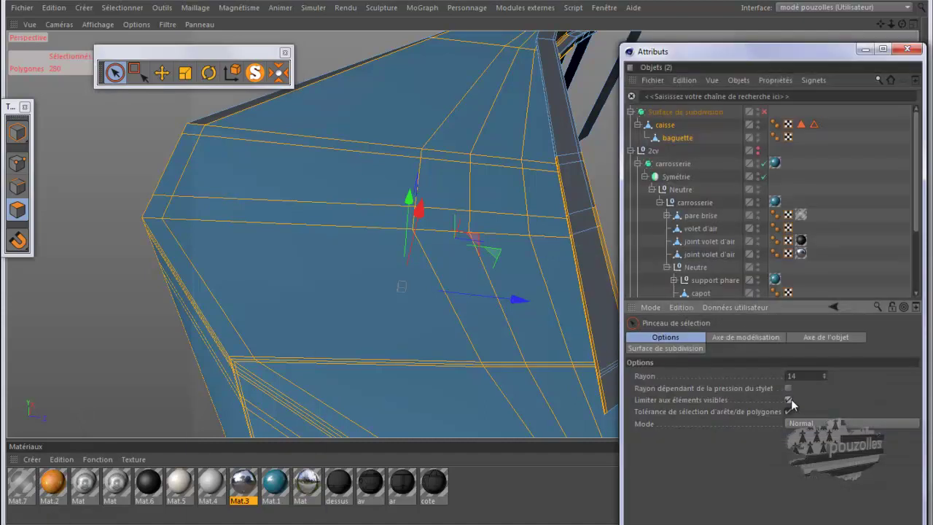
{"action": "left_click", "coordinate": [908, 49]}
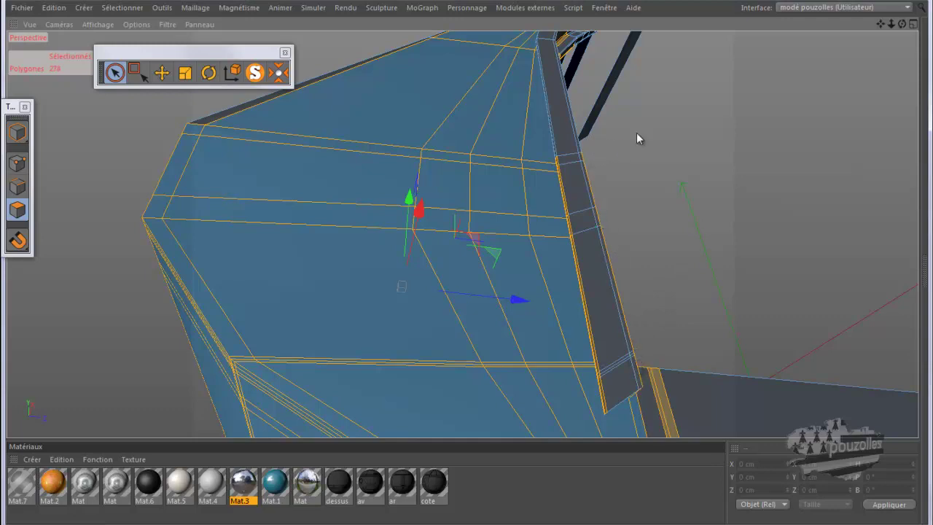
Deselect the polygon strips running up the inner faces of the front door pillar
{"action": "left_click_drag", "start_coordinate": [902, 24], "coordinate": [467, 263]}
{"action": "mouse_move", "coordinate": [621, 285]}
{"action": "left_mouse_down", "text": "alt"}
{"action": "mouse_move", "coordinate": [538, 354]}
{"action": "mouse_move", "coordinate": [592, 345]}
{"action": "left_mouse_up", "text": "alt"}
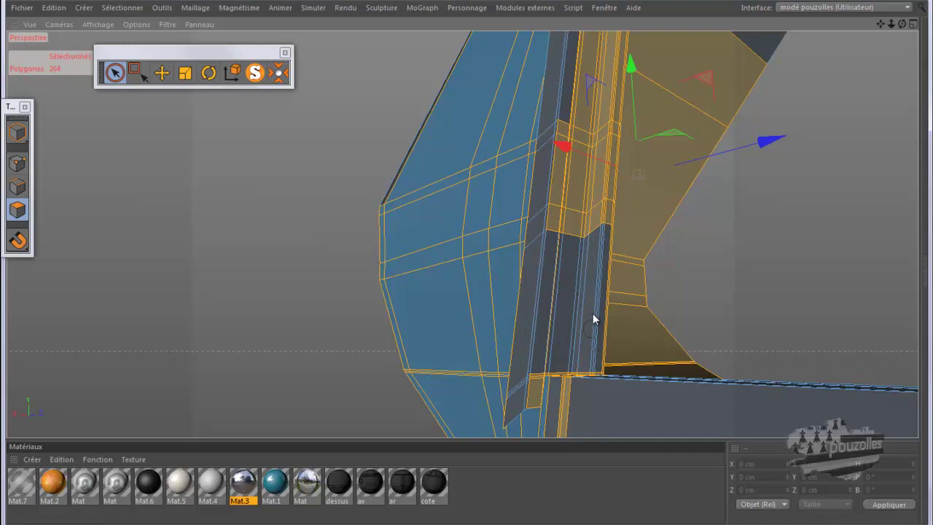
{"action": "left_click_drag", "start_coordinate": [598, 202], "coordinate": [603, 207], "text": "ctrl"}
{"action": "mouse_move", "coordinate": [599, 172]}
{"action": "left_mouse_down", "text": "ctrl"}
{"action": "mouse_move", "coordinate": [607, 121]}
{"action": "mouse_move", "coordinate": [584, 124]}
{"action": "mouse_move", "coordinate": [568, 173]}
{"action": "left_mouse_up", "text": "ctrl"}
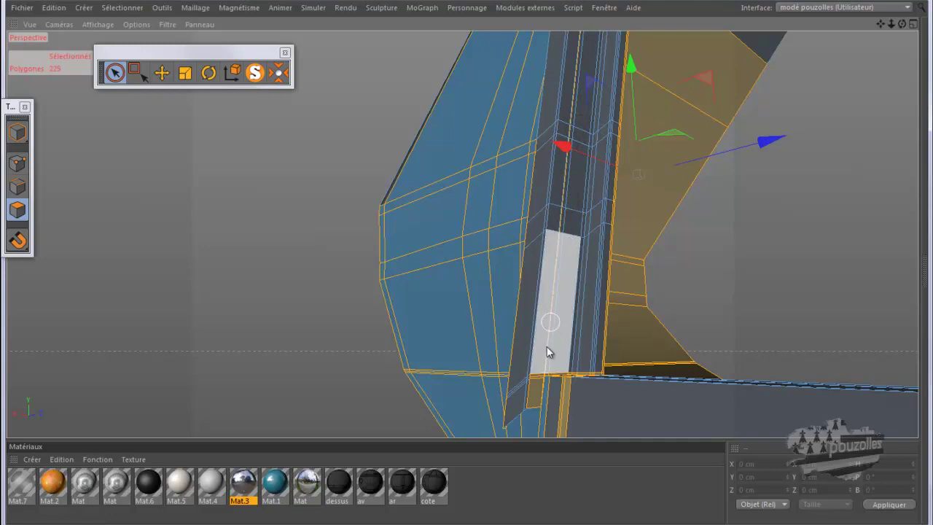
Deselect the narrow polygons where the front door pillar's lower end meets the sill
{"action": "scroll", "coordinate": [555, 398], "scroll_direction": "up", "scroll_amount": 1}
{"action": "scroll", "coordinate": [554, 398], "scroll_direction": "up", "scroll_amount": 5}
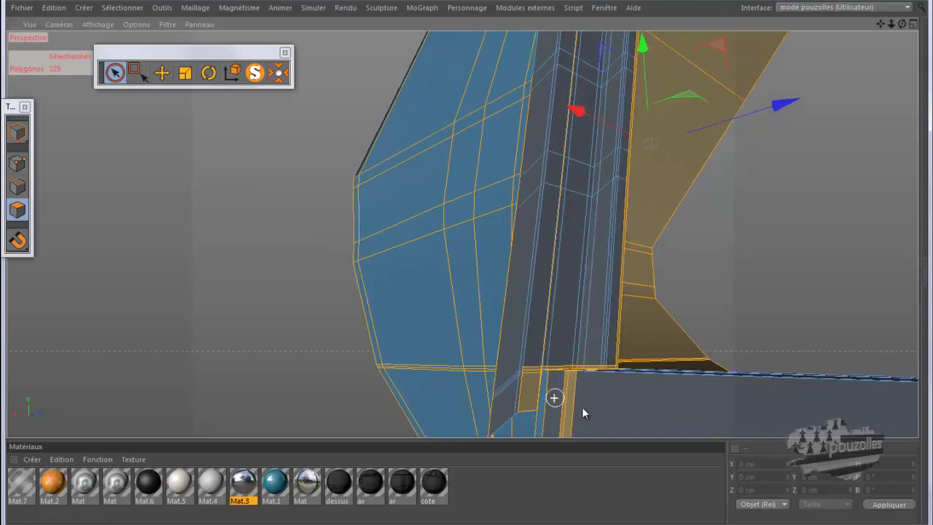
{"action": "scroll", "coordinate": [584, 409], "scroll_direction": "up", "scroll_amount": 2}
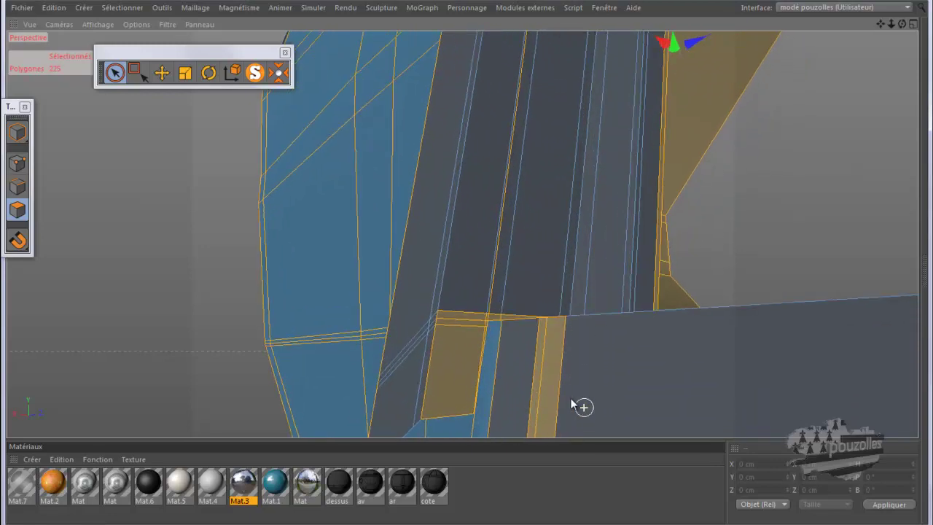
{"action": "left_click", "coordinate": [545, 392], "text": "ctrl"}
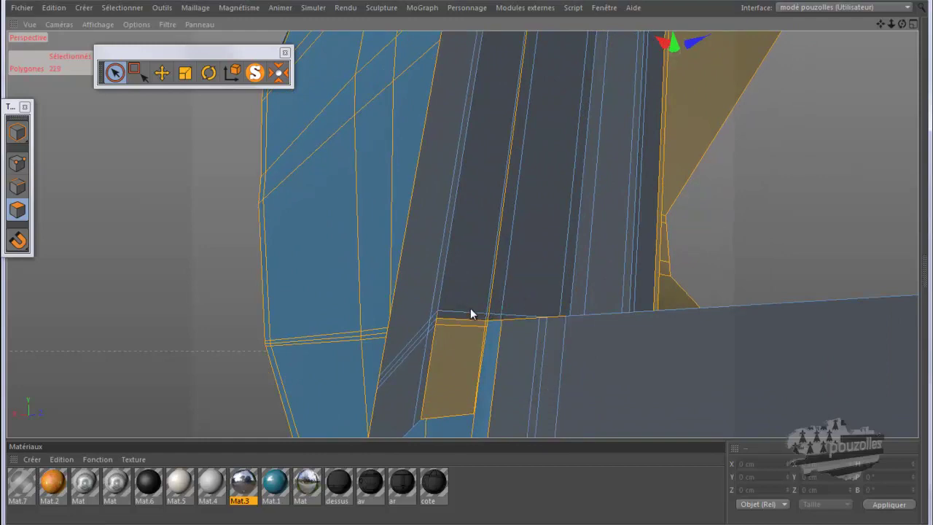
{"action": "left_click", "coordinate": [452, 335], "text": "ctrl"}
Deselect the remaining narrow polygons at the bend of the front door pillar, leaving only the front panel polygons selected
{"action": "left_click_drag", "start_coordinate": [438, 353], "coordinate": [367, 496], "text": "alt"}
{"action": "left_click_drag", "start_coordinate": [373, 366], "coordinate": [397, 277], "text": "alt"}
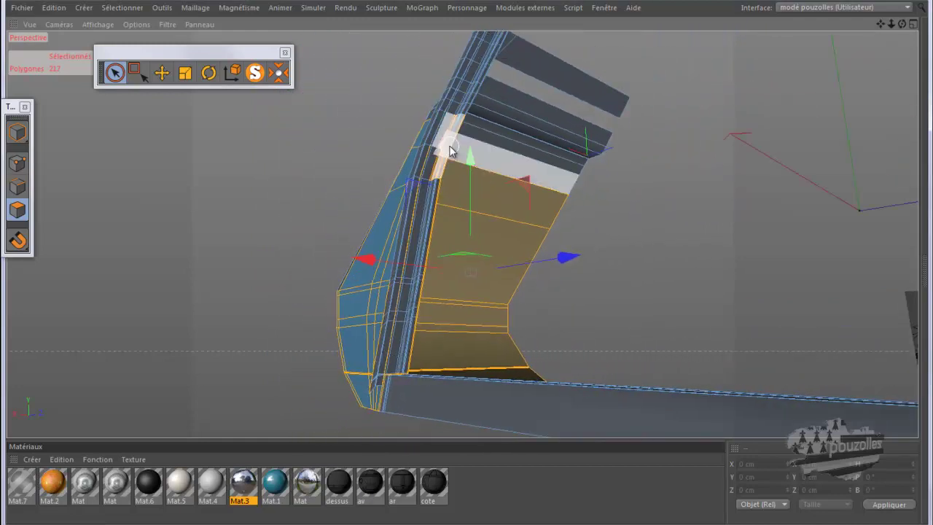
{"action": "scroll", "coordinate": [447, 149], "scroll_direction": "up", "scroll_amount": 5}
{"action": "scroll", "coordinate": [449, 146], "scroll_direction": "up", "scroll_amount": 3}
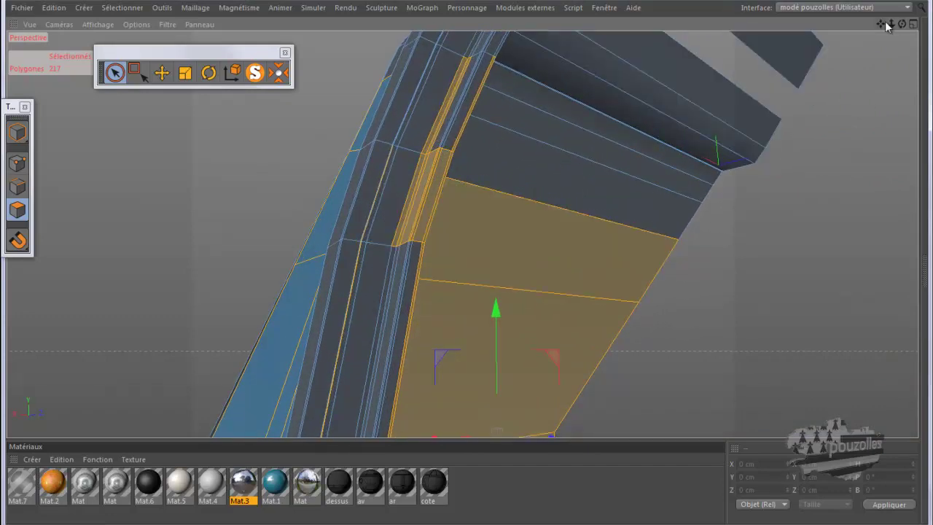
{"action": "mouse_move", "coordinate": [903, 25]}
{"action": "left_mouse_down"}
{"action": "mouse_move", "coordinate": [466, 264]}
{"action": "mouse_move", "coordinate": [729, 83]}
{"action": "left_mouse_up"}
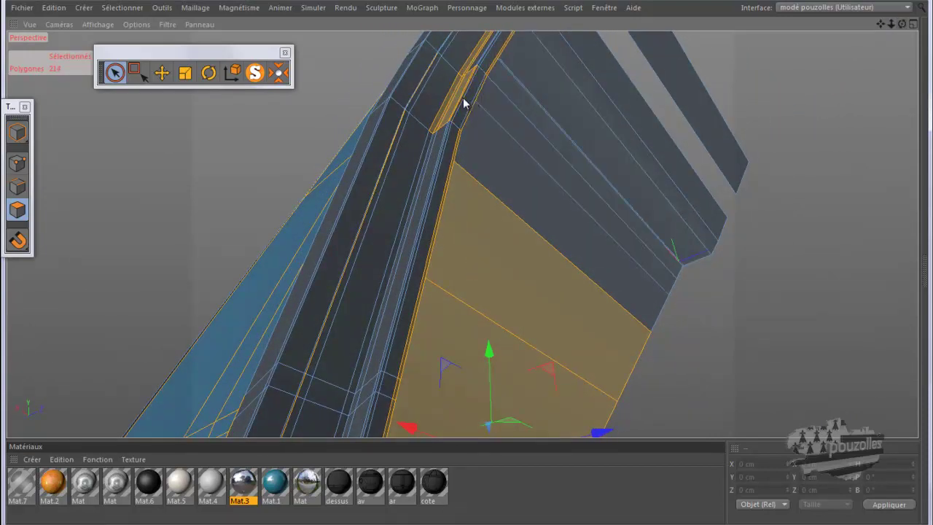
{"action": "left_click_drag", "start_coordinate": [482, 74], "coordinate": [430, 335], "text": "alt"}
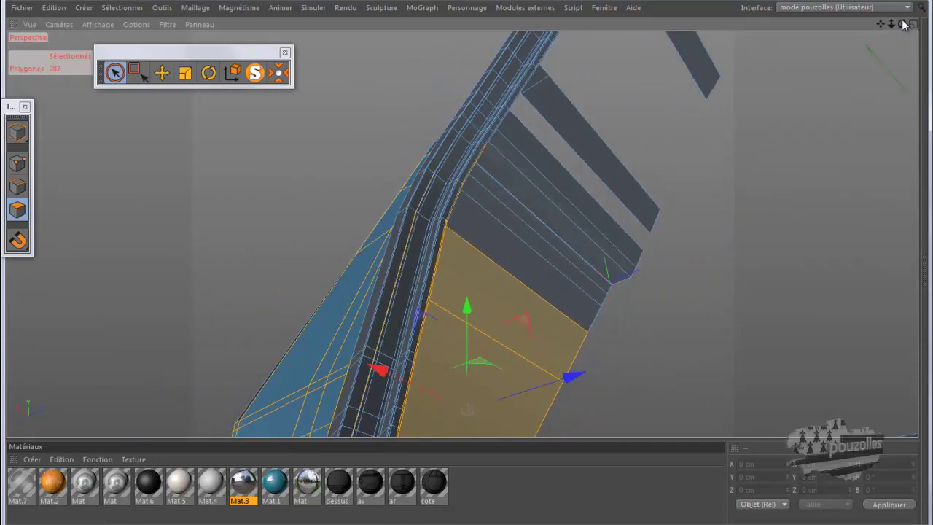
{"action": "mouse_move", "coordinate": [459, 265]}
{"action": "left_mouse_down", "text": "alt"}
{"action": "mouse_move", "coordinate": [525, 270]}
{"action": "mouse_move", "coordinate": [447, 264]}
{"action": "mouse_move", "coordinate": [463, 267]}
{"action": "mouse_move", "coordinate": [735, 136]}
{"action": "mouse_move", "coordinate": [678, 148]}
{"action": "left_mouse_up", "text": "alt"}
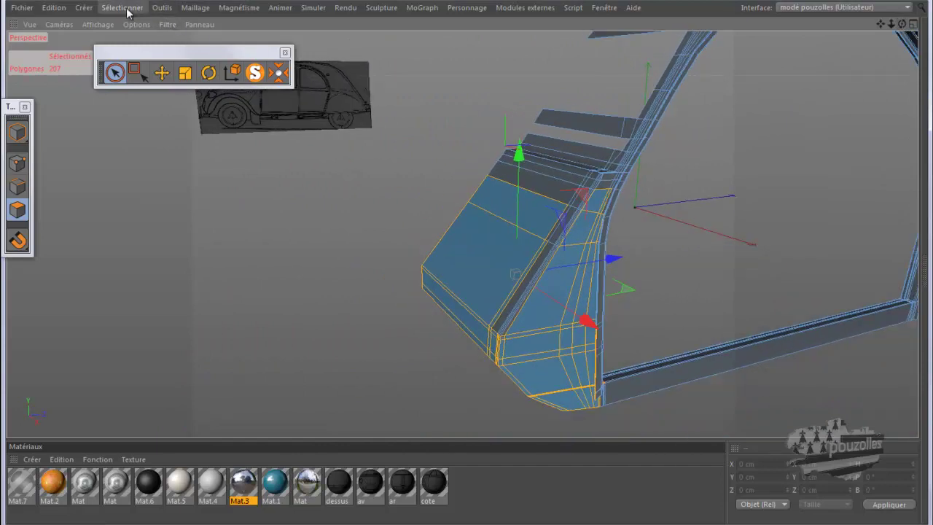
Reverse the normals of the selected front panel polygons
{"action": "left_click", "coordinate": [193, 8]}
{"action": "mouse_move", "coordinate": [204, 115]}
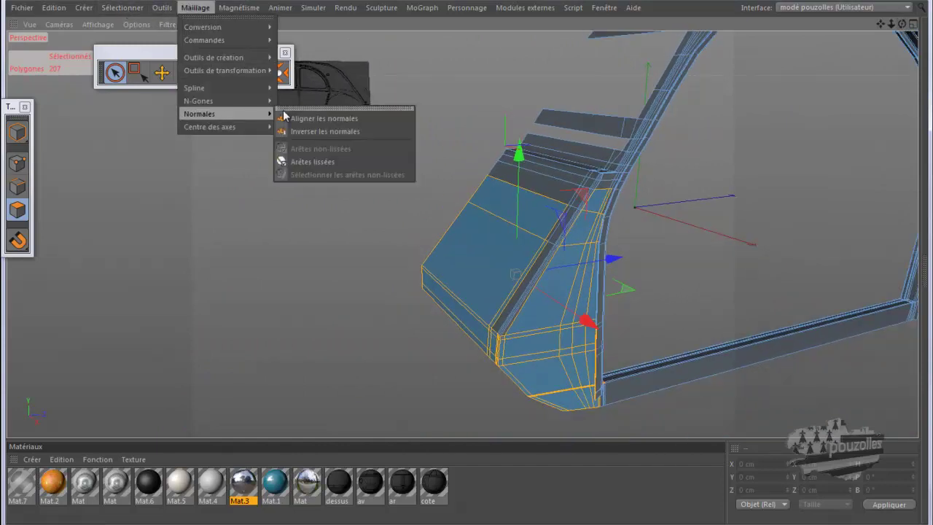
{"action": "left_click", "coordinate": [314, 132]}
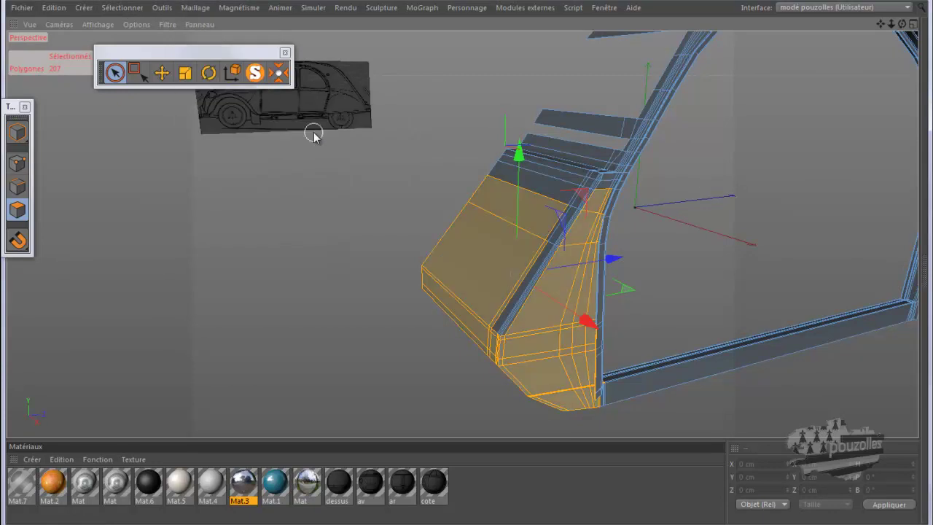
Select all polygons of the body and examine the orientation of their normals from several sides
{"action": "key", "text": "ctrl+a"}
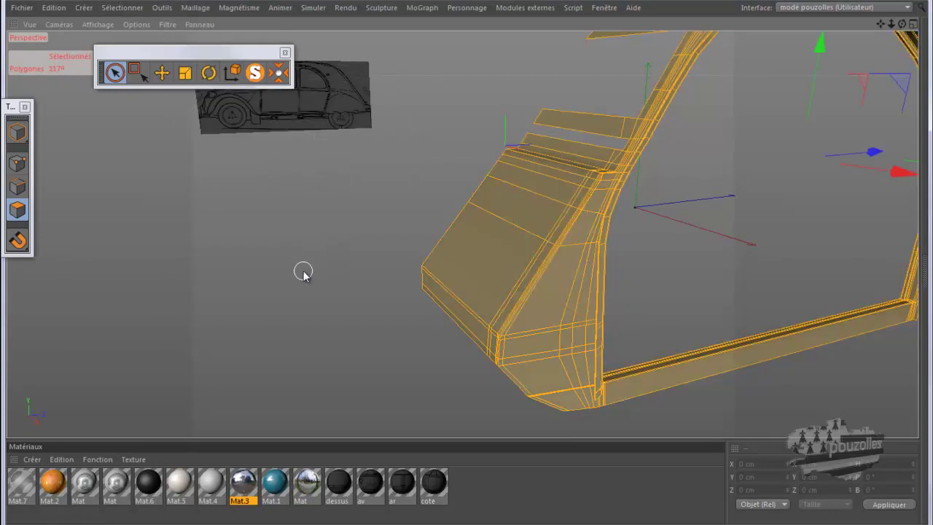
{"action": "key", "text": "s"}
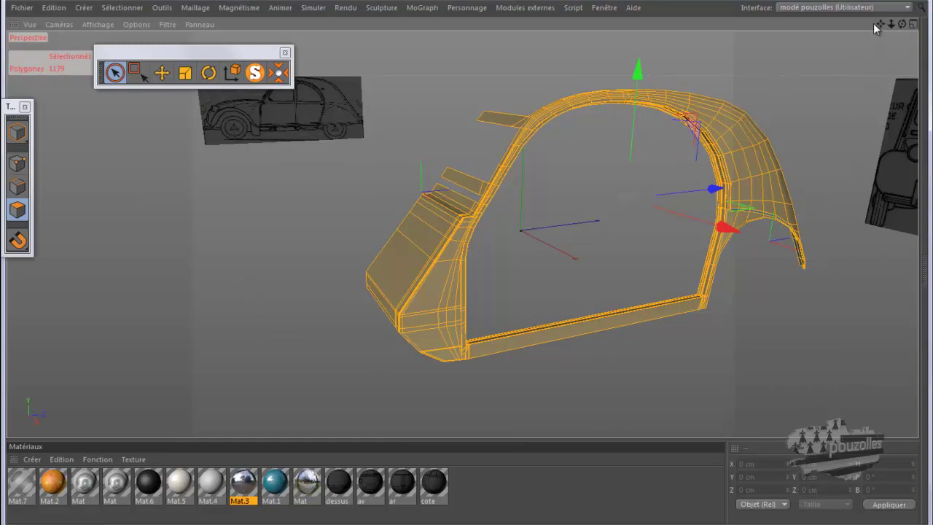
{"action": "left_click_drag", "start_coordinate": [902, 24], "coordinate": [473, 264]}
{"action": "left_click", "coordinate": [161, 73]}
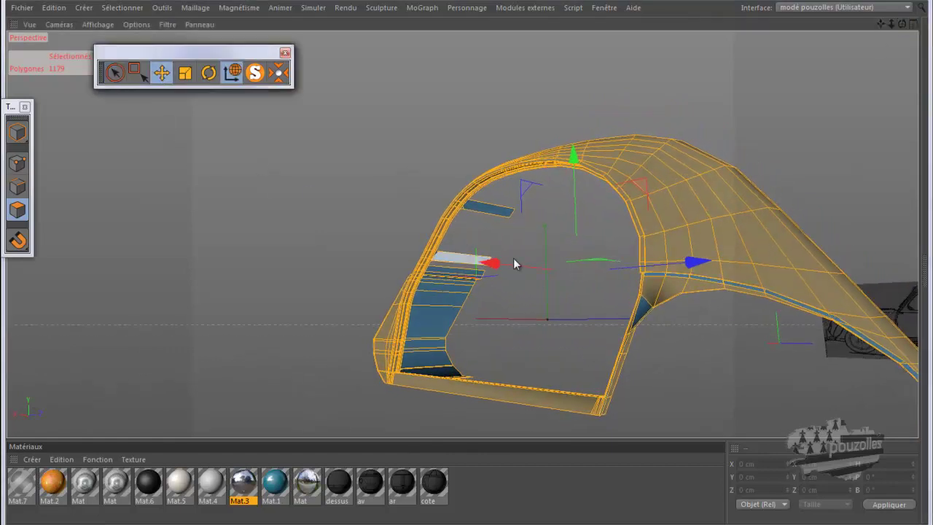
Select the triangular polygon between the rear door pillar and the wheel arch and examine it from both sides
{"action": "left_click", "coordinate": [645, 306]}
{"action": "left_click_drag", "start_coordinate": [644, 374], "coordinate": [784, 173], "text": "alt"}
{"action": "left_click_drag", "start_coordinate": [903, 23], "coordinate": [466, 264]}
{"action": "left_click_drag", "start_coordinate": [656, 285], "coordinate": [651, 277], "text": "alt"}
{"action": "left_click_drag", "start_coordinate": [902, 26], "coordinate": [469, 269]}
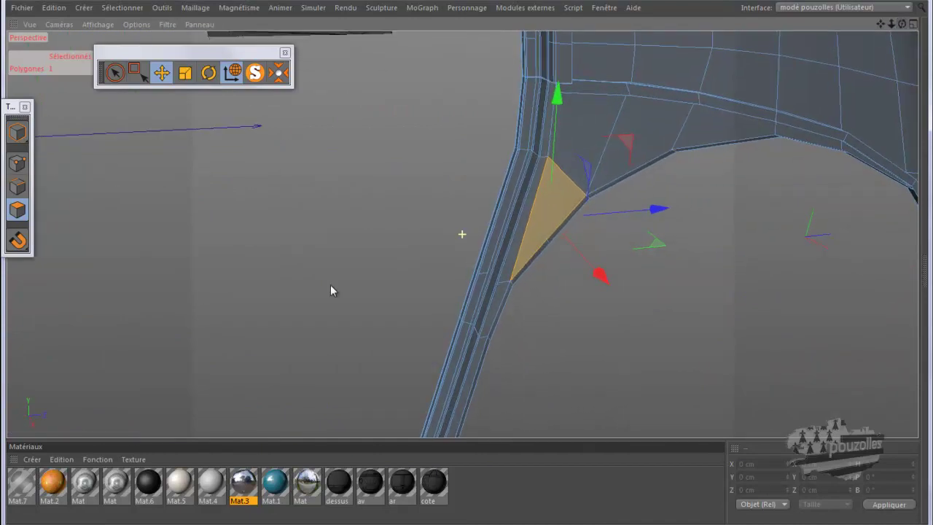
With the selection brush limited to visible elements, select the row of body polygons just above the rear wheel arch's groove
{"action": "left_click", "coordinate": [113, 80]}
{"action": "left_click", "coordinate": [191, 523]}
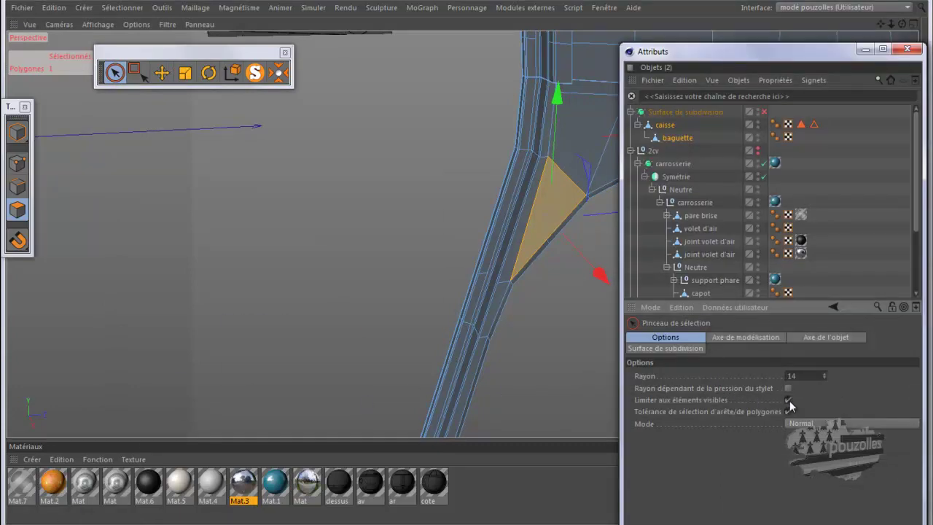
{"action": "left_click", "coordinate": [864, 50]}
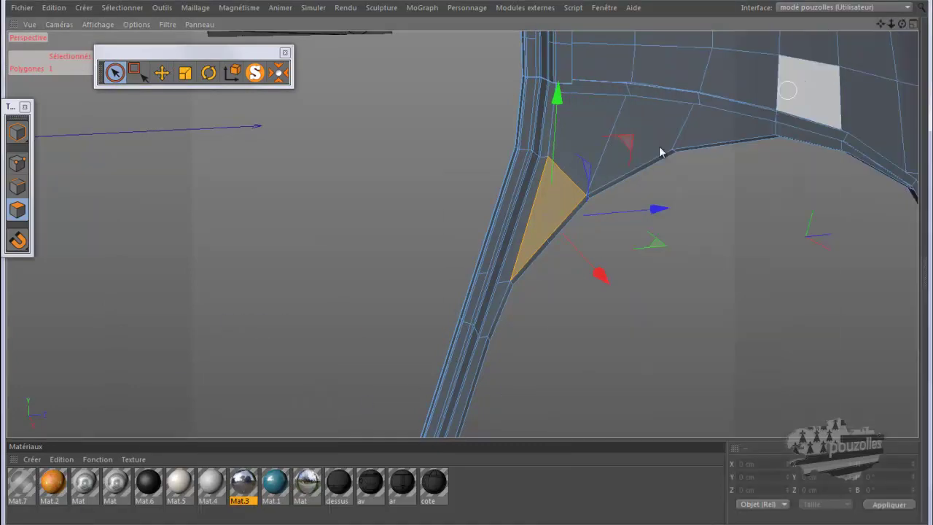
{"action": "left_click", "coordinate": [557, 204]}
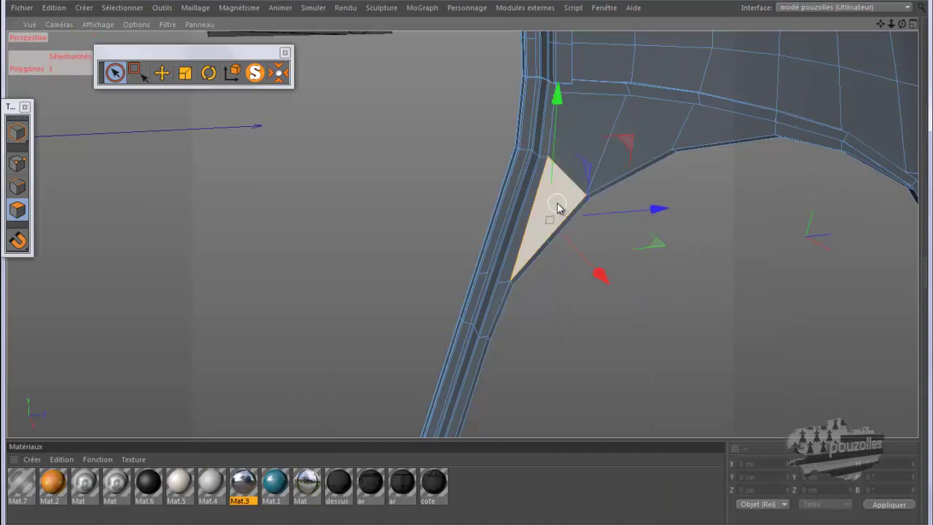
{"action": "scroll", "coordinate": [386, 355], "scroll_direction": "down", "scroll_amount": 1}
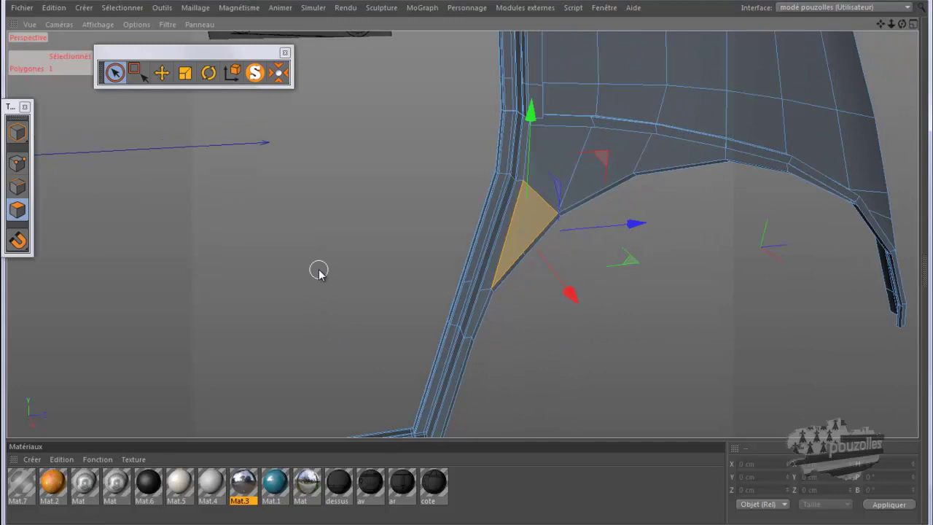
{"action": "left_click_drag", "start_coordinate": [574, 106], "coordinate": [623, 106]}
{"action": "mouse_move", "coordinate": [759, 130]}
{"action": "left_mouse_down"}
{"action": "mouse_move", "coordinate": [788, 134]}
{"action": "mouse_move", "coordinate": [751, 143]}
{"action": "left_mouse_up"}
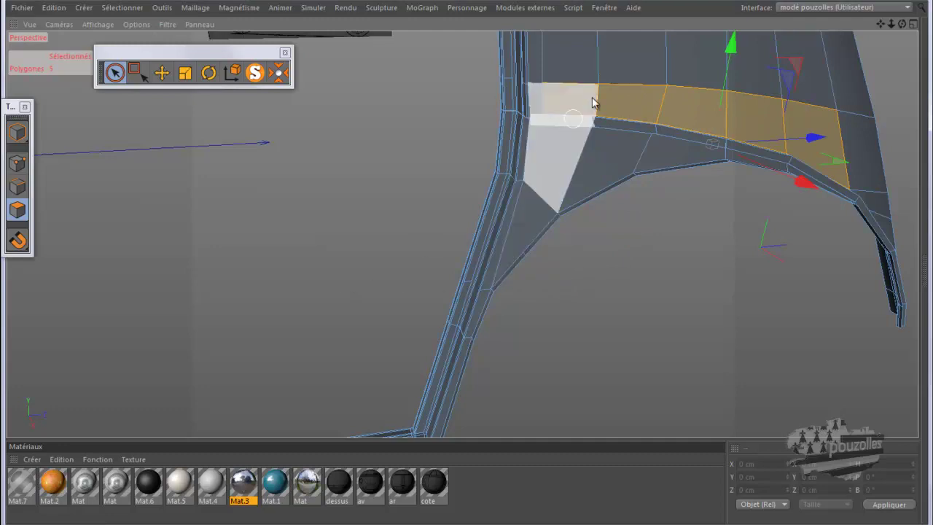
In point mode, slide the points where the wheel arch's groove meets the rear door pillar slightly upward along their edge
{"action": "scroll", "coordinate": [591, 100], "scroll_direction": "up", "scroll_amount": 5}
{"action": "scroll", "coordinate": [591, 100], "scroll_direction": "up", "scroll_amount": 4}
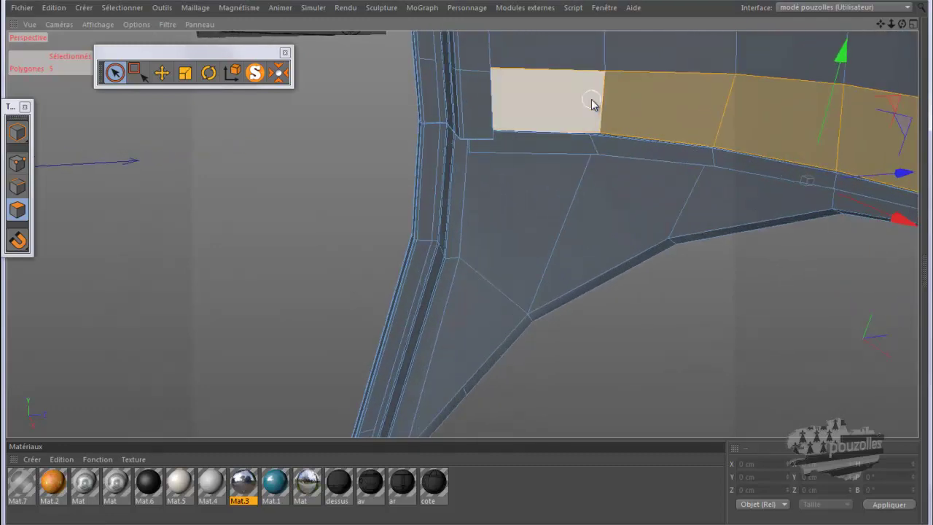
{"action": "left_click_drag", "start_coordinate": [904, 28], "coordinate": [467, 267]}
{"action": "left_click", "coordinate": [19, 163]}
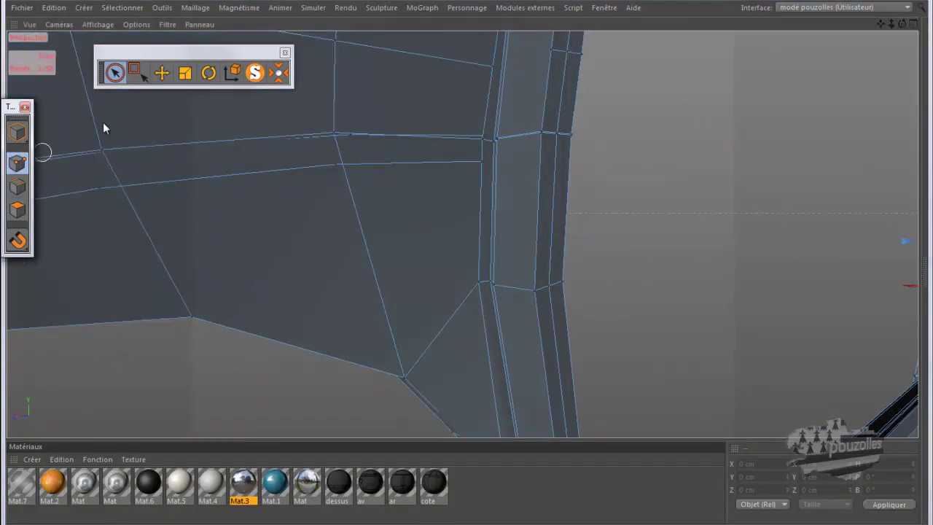
{"action": "scroll", "coordinate": [479, 138], "scroll_direction": "up", "scroll_amount": 4}
{"action": "scroll", "coordinate": [487, 148], "scroll_direction": "up", "scroll_amount": 1}
{"action": "scroll", "coordinate": [488, 148], "scroll_direction": "down", "scroll_amount": 2}
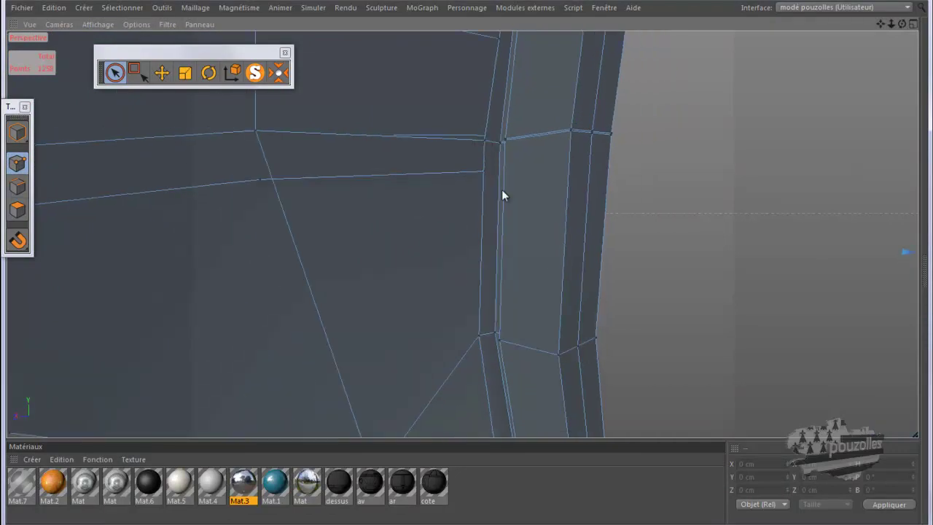
{"action": "left_click", "coordinate": [484, 141]}
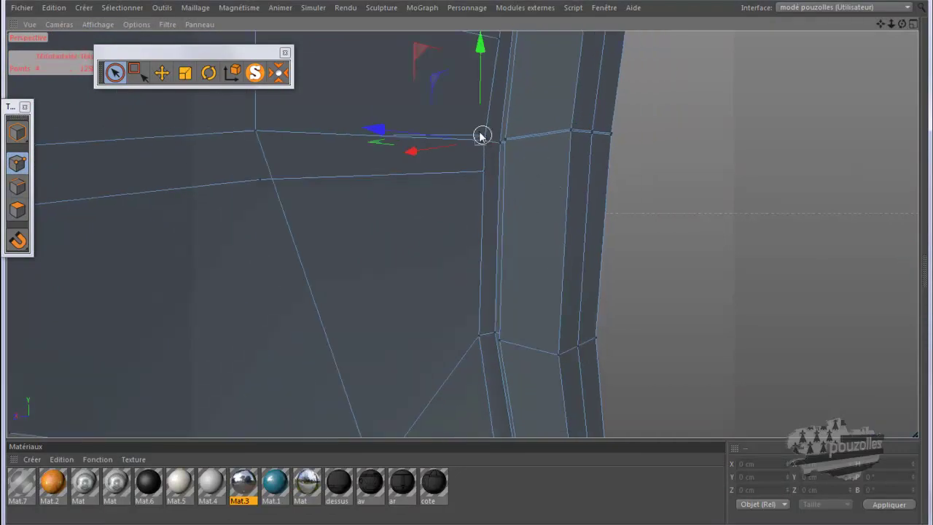
{"action": "right_click", "coordinate": [654, 154]}
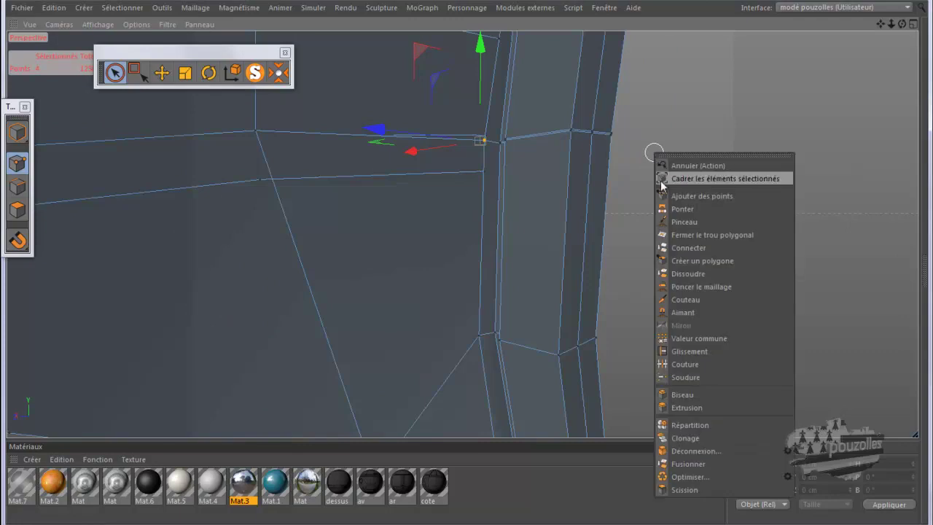
{"action": "left_click", "coordinate": [676, 351]}
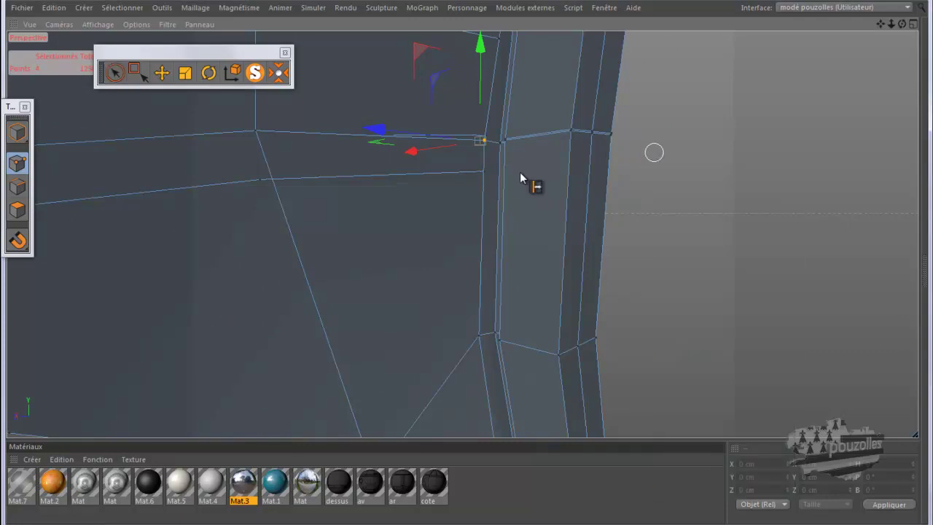
{"action": "left_click", "coordinate": [485, 134]}
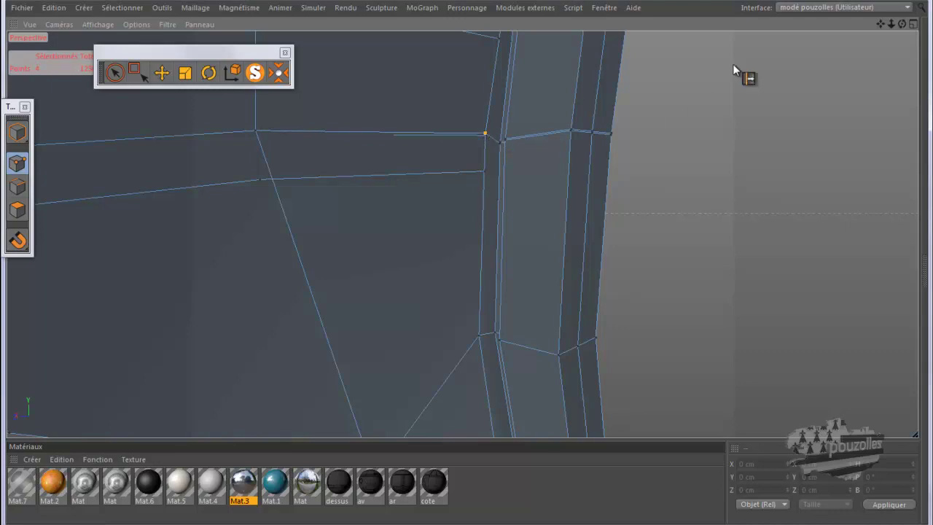
In edge mode, slide the first two cross edges of the wheel arch's groove into line with the adjoining body panel edges
{"action": "mouse_move", "coordinate": [468, 263]}
{"action": "left_mouse_down", "text": "alt"}
{"action": "mouse_move", "coordinate": [513, 262]}
{"action": "mouse_move", "coordinate": [467, 263]}
{"action": "mouse_move", "coordinate": [465, 273]}
{"action": "mouse_move", "coordinate": [468, 266]}
{"action": "left_mouse_up", "text": "alt"}
{"action": "left_click_drag", "start_coordinate": [464, 266], "coordinate": [466, 264], "text": "alt"}
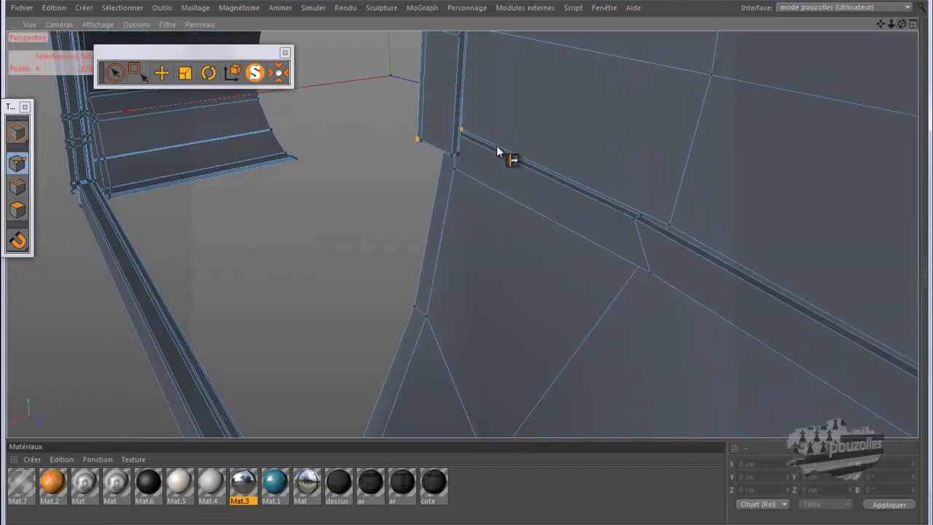
{"action": "left_click", "coordinate": [17, 187]}
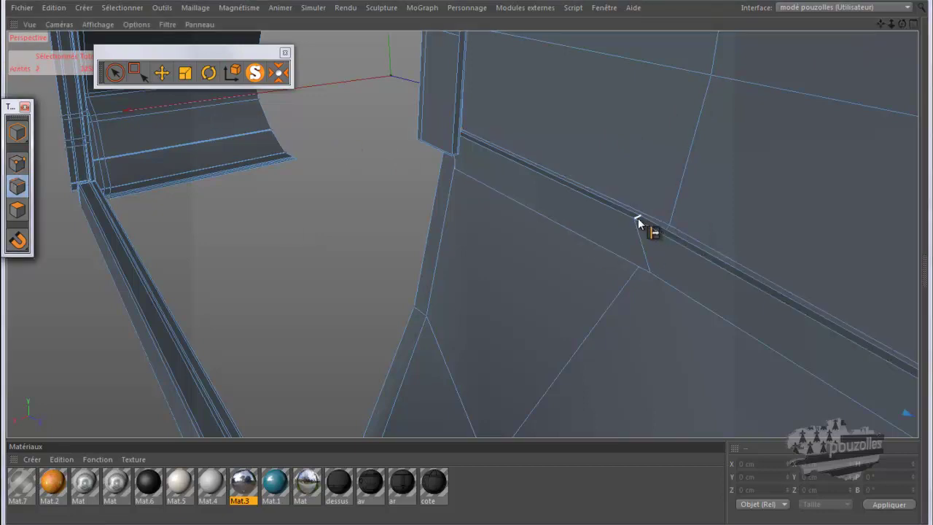
{"action": "left_click_drag", "start_coordinate": [637, 220], "coordinate": [659, 232]}
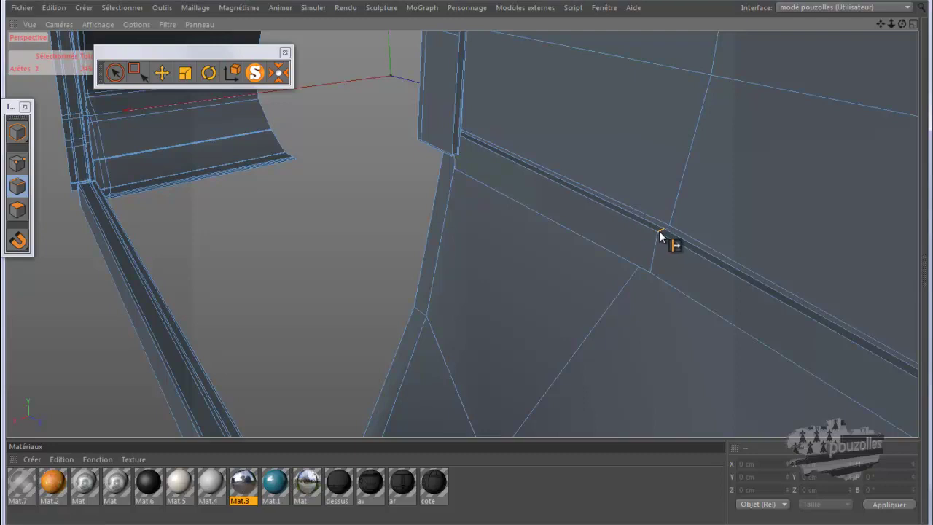
{"action": "left_click_drag", "start_coordinate": [306, 224], "coordinate": [203, 188], "text": "alt"}
{"action": "left_click_drag", "start_coordinate": [700, 407], "coordinate": [681, 354], "text": "alt"}
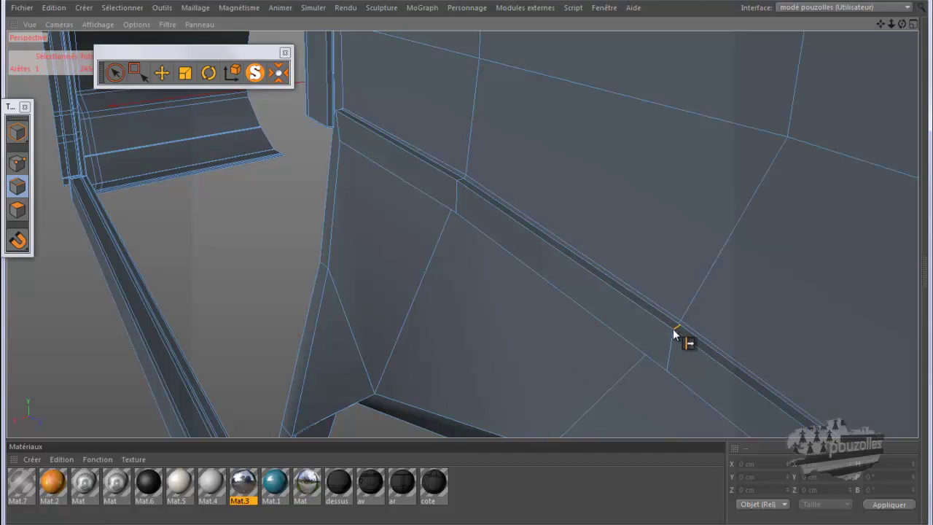
Slide the wheel arch groove's remaining cross edges, working toward the rear, into line with the adjoining body panel edges
{"action": "left_click", "coordinate": [676, 329]}
{"action": "left_click_drag", "start_coordinate": [580, 264], "coordinate": [347, 167], "text": "alt"}
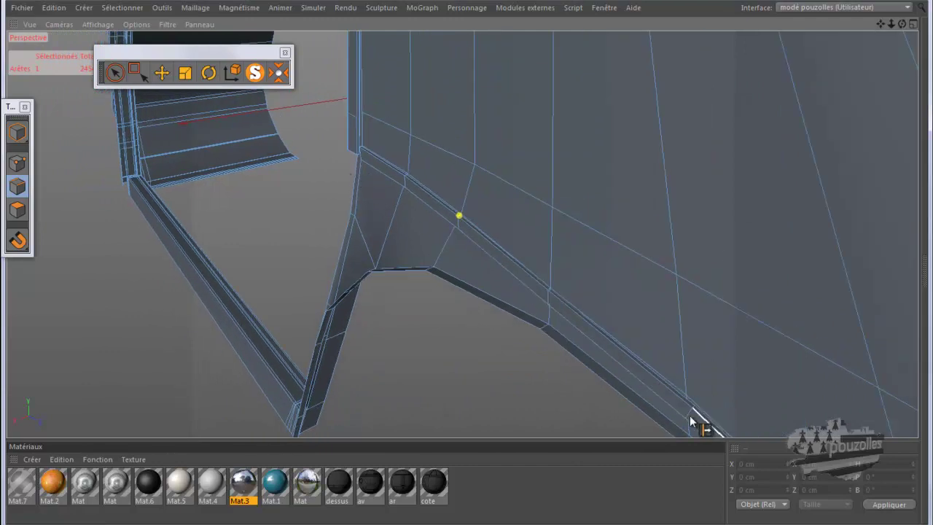
{"action": "left_click_drag", "start_coordinate": [702, 427], "coordinate": [686, 417], "text": "alt"}
{"action": "scroll", "coordinate": [685, 417], "scroll_direction": "up", "scroll_amount": 6}
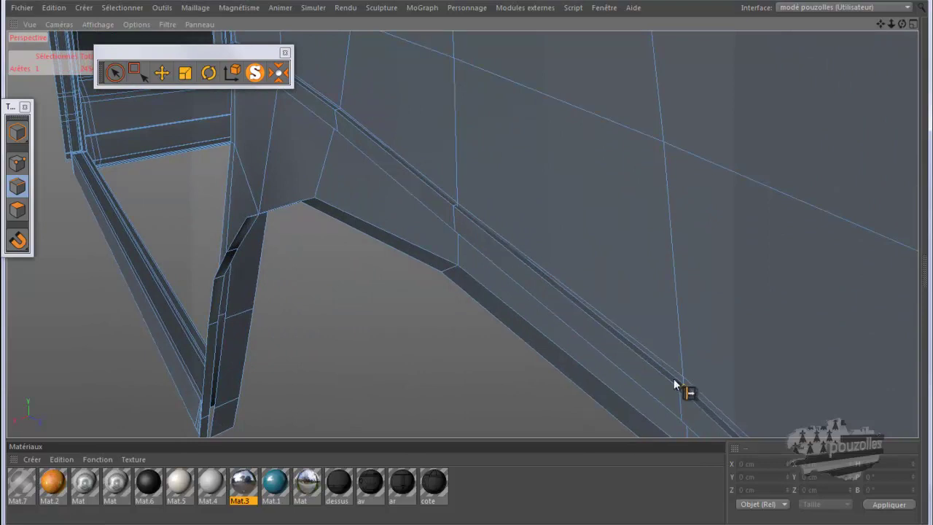
{"action": "scroll", "coordinate": [421, 194], "scroll_direction": "down", "scroll_amount": 5}
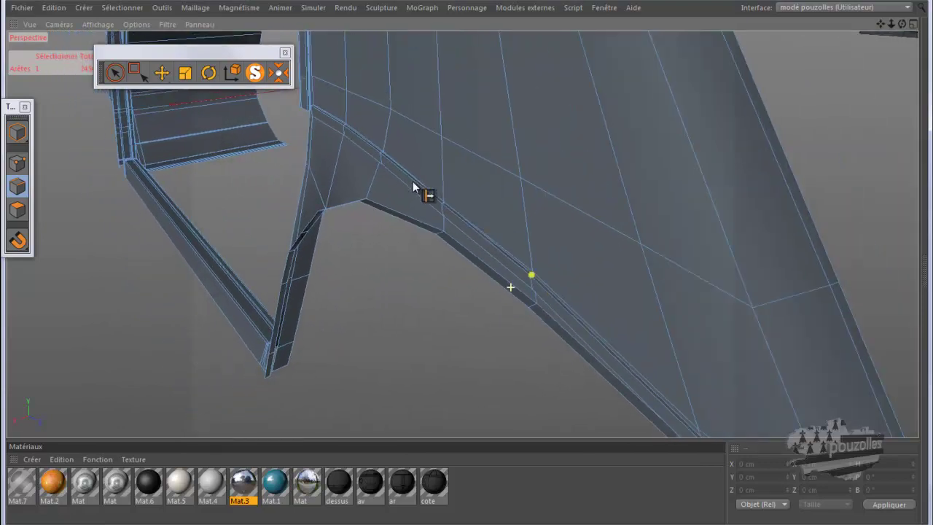
{"action": "scroll", "coordinate": [413, 187], "scroll_direction": "down", "scroll_amount": 2}
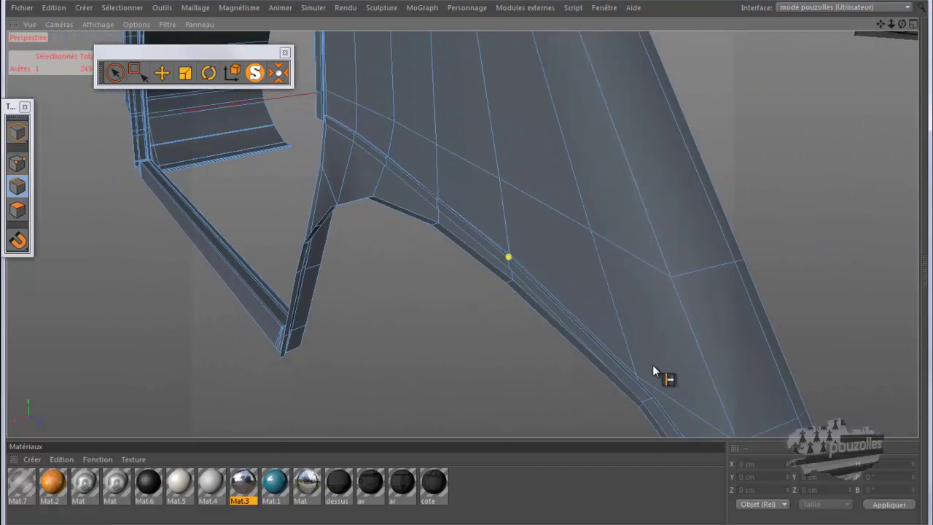
{"action": "scroll", "coordinate": [654, 412], "scroll_direction": "up", "scroll_amount": 3}
{"action": "scroll", "coordinate": [656, 408], "scroll_direction": "up", "scroll_amount": 4}
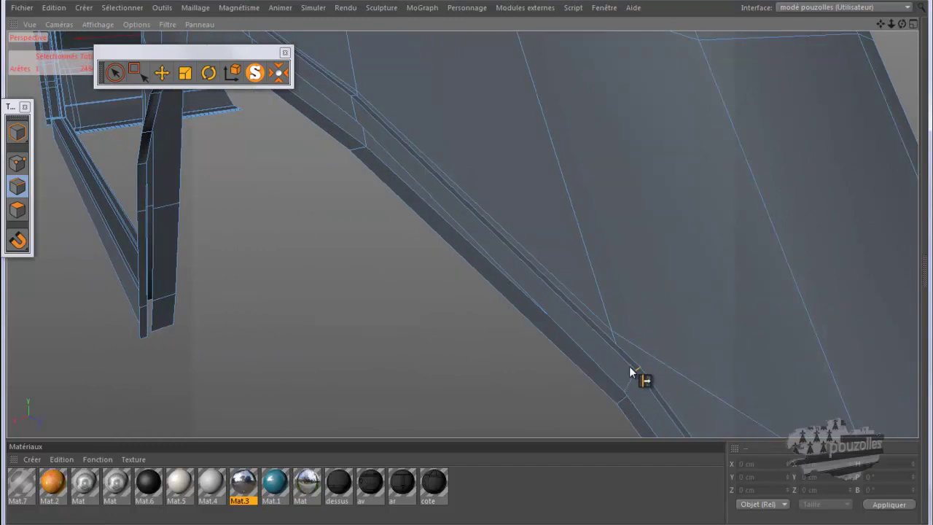
{"action": "mouse_move", "coordinate": [621, 335]}
{"action": "left_mouse_down", "text": "alt"}
{"action": "mouse_move", "coordinate": [633, 273]}
{"action": "mouse_move", "coordinate": [624, 253]}
{"action": "left_mouse_up", "text": "alt"}
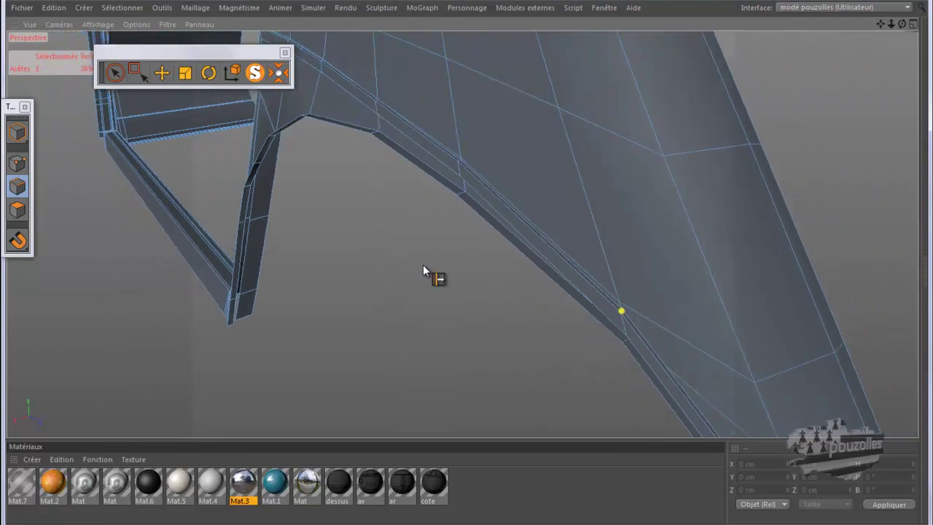
In polygon mode, keep the row of polygons above the wheel arch's groove selected and activate the Move tool in world coordinates
{"action": "left_click", "coordinate": [17, 210]}
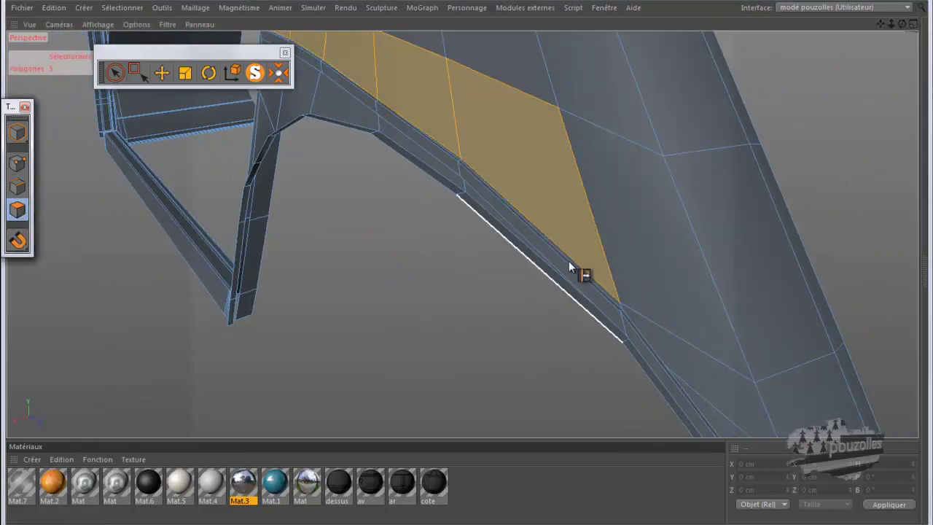
{"action": "mouse_move", "coordinate": [468, 275]}
{"action": "left_mouse_down", "text": "alt"}
{"action": "mouse_move", "coordinate": [474, 260]}
{"action": "mouse_move", "coordinate": [467, 268]}
{"action": "mouse_move", "coordinate": [525, 296]}
{"action": "mouse_move", "coordinate": [431, 309]}
{"action": "mouse_move", "coordinate": [365, 361]}
{"action": "mouse_move", "coordinate": [488, 256]}
{"action": "mouse_move", "coordinate": [454, 268]}
{"action": "left_mouse_up", "text": "alt"}
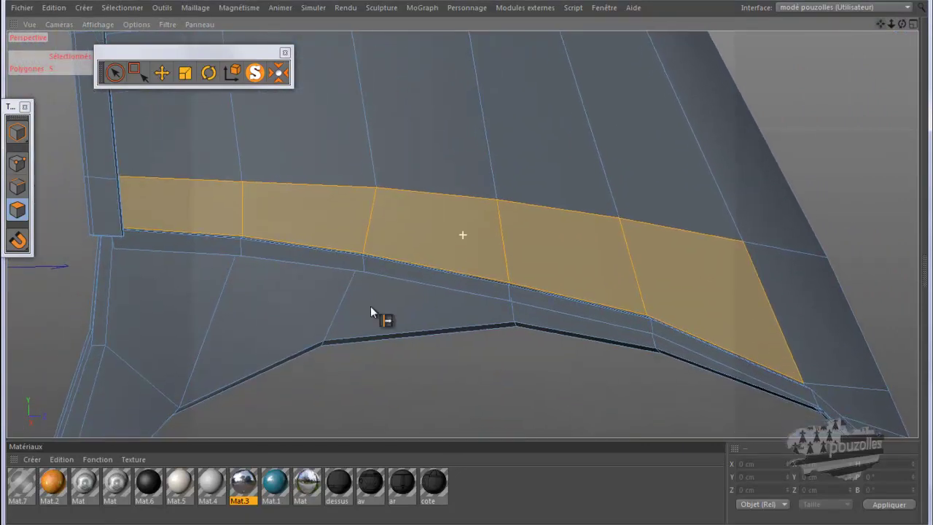
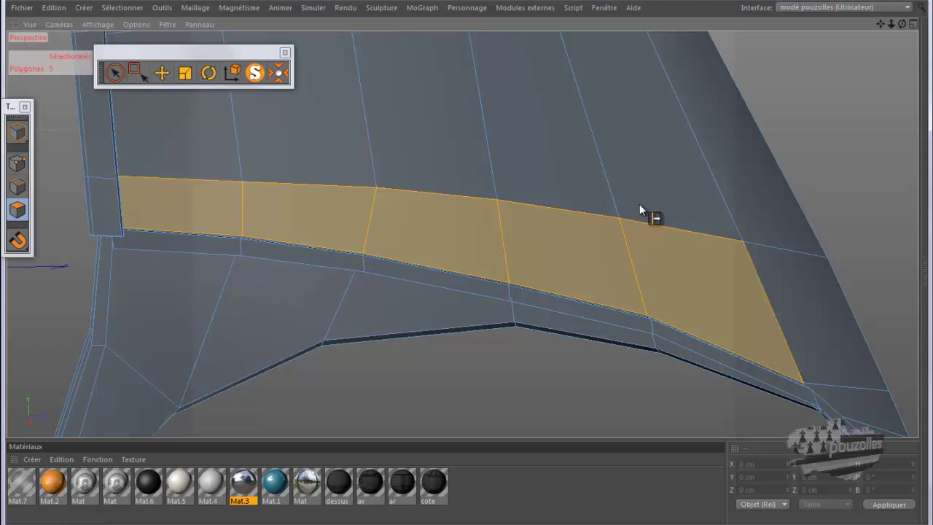
{"action": "left_click", "coordinate": [209, 74]}
{"action": "mouse_move", "coordinate": [903, 24]}
{"action": "left_mouse_down"}
{"action": "mouse_move", "coordinate": [440, 274]}
{"action": "mouse_move", "coordinate": [477, 251]}
{"action": "mouse_move", "coordinate": [471, 265]}
{"action": "left_mouse_up"}
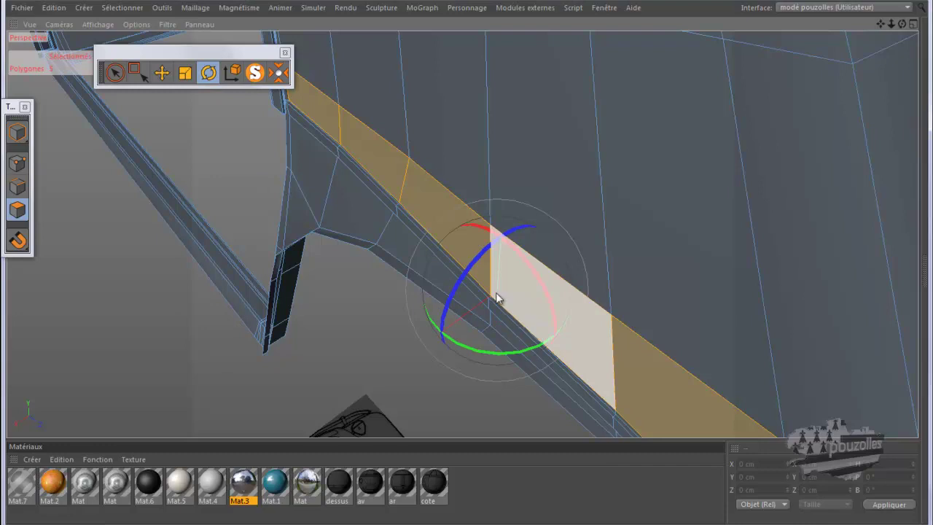
{"action": "left_click", "coordinate": [162, 72]}
{"action": "left_click", "coordinate": [232, 72]}
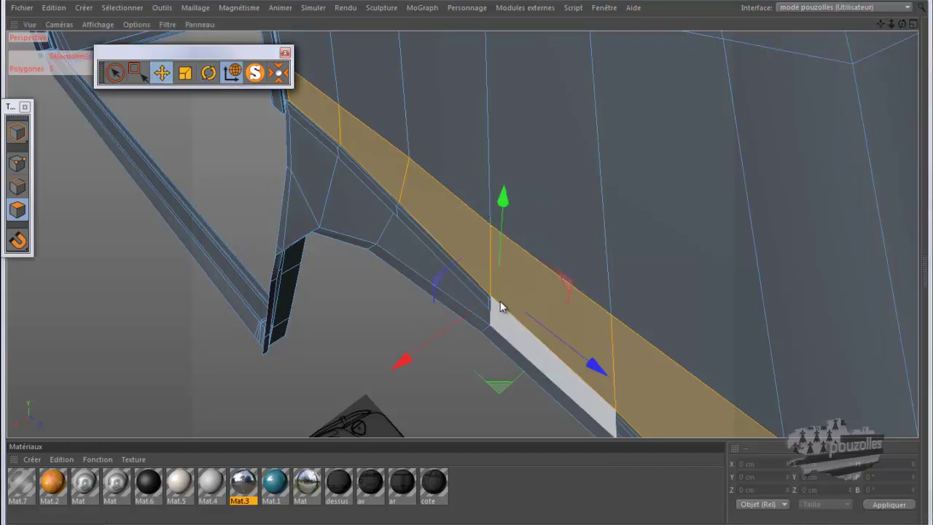
{"action": "left_click_drag", "start_coordinate": [383, 160], "coordinate": [386, 152], "text": "alt"}
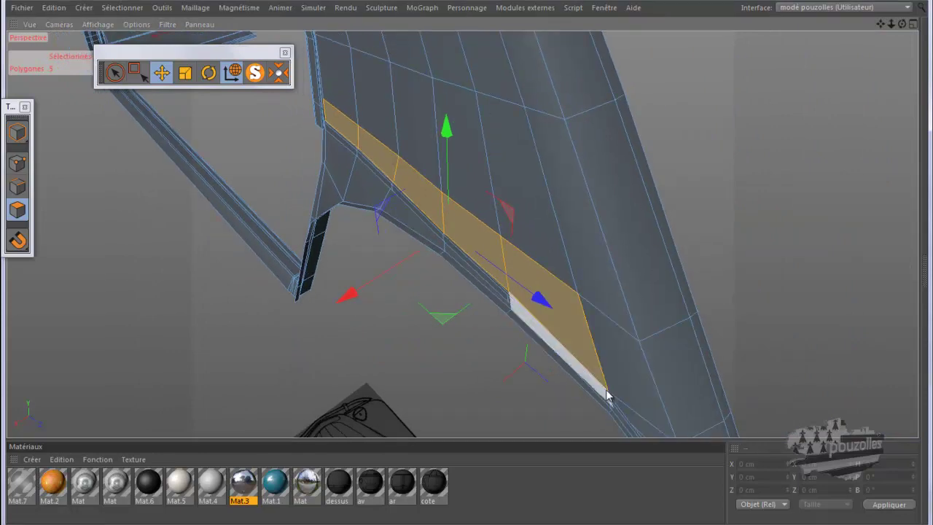
{"action": "left_click_drag", "start_coordinate": [473, 264], "coordinate": [469, 266], "text": "alt"}
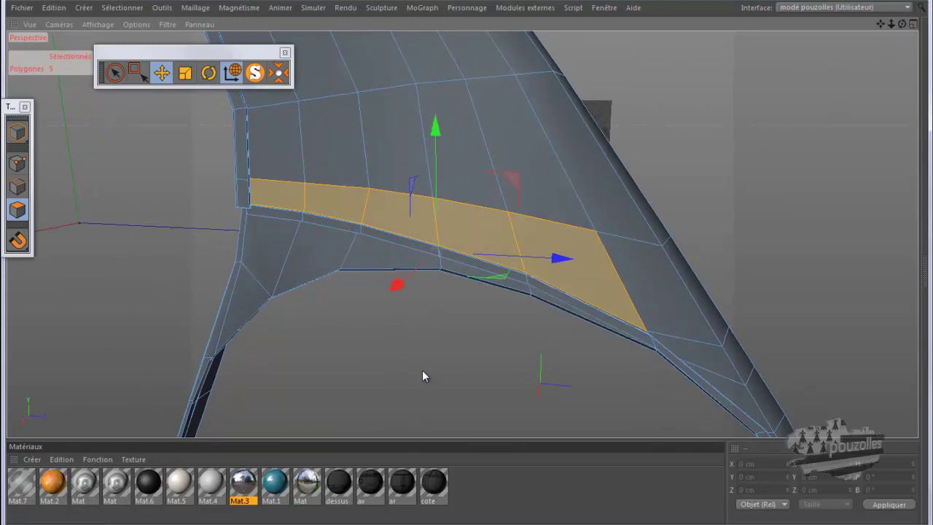
Try to shift the selected polygon row toward the rear of the body along the Z axis
{"action": "left_click_drag", "start_coordinate": [619, 264], "coordinate": [664, 266]}
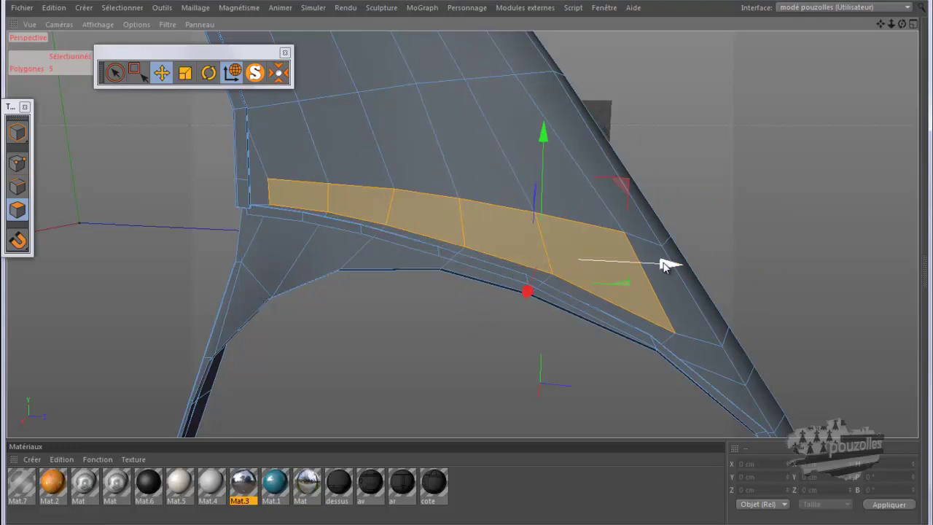
{"action": "left_click", "coordinate": [53, 12]}
{"action": "left_click", "coordinate": [73, 26]}
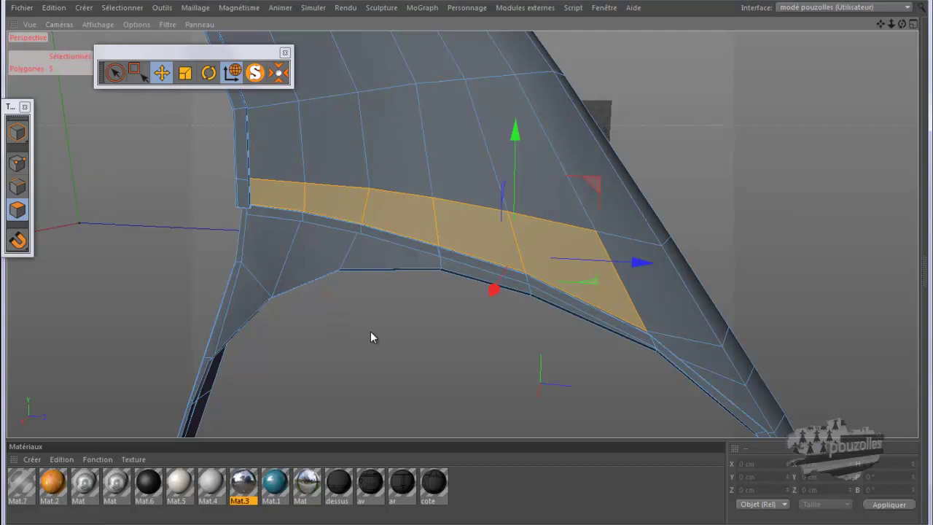
Move only the modelling axis of the selected polygon row and snap it to the row's lower rear corner
{"action": "left_click_drag", "start_coordinate": [638, 263], "coordinate": [688, 265]}
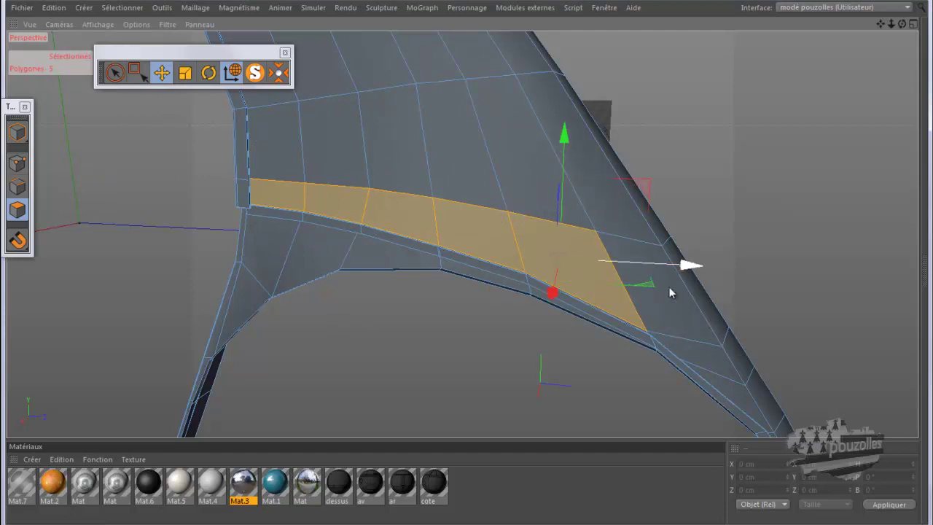
{"action": "left_click", "coordinate": [646, 336]}
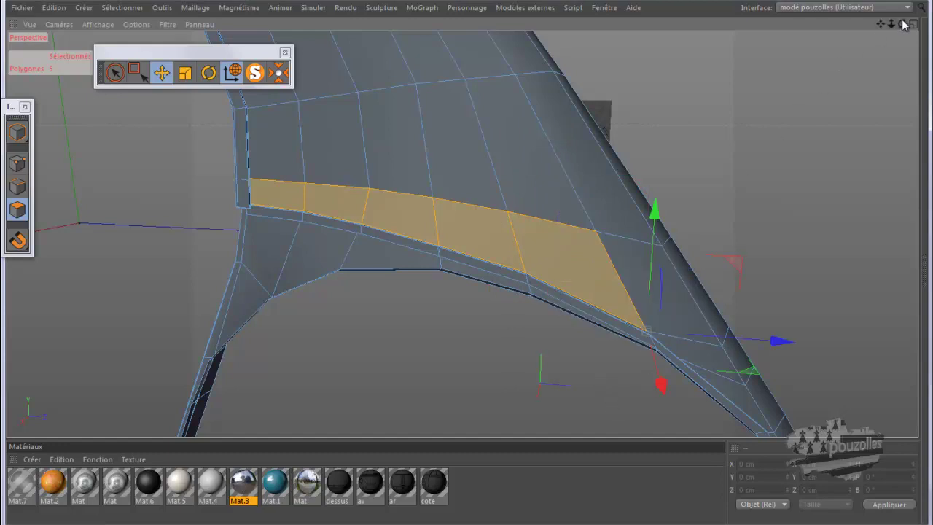
{"action": "left_click_drag", "start_coordinate": [467, 269], "coordinate": [469, 267], "text": "alt"}
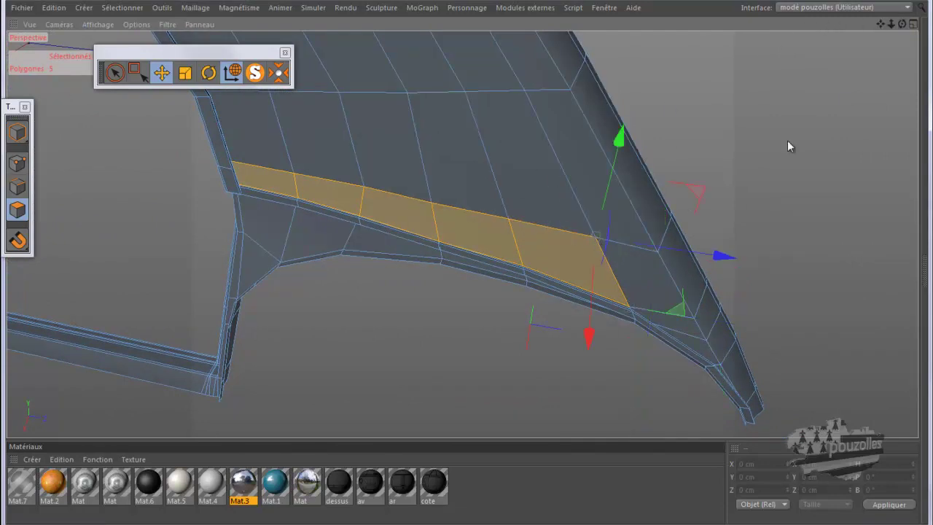
{"action": "left_click_drag", "start_coordinate": [468, 268], "coordinate": [468, 265], "text": "alt"}
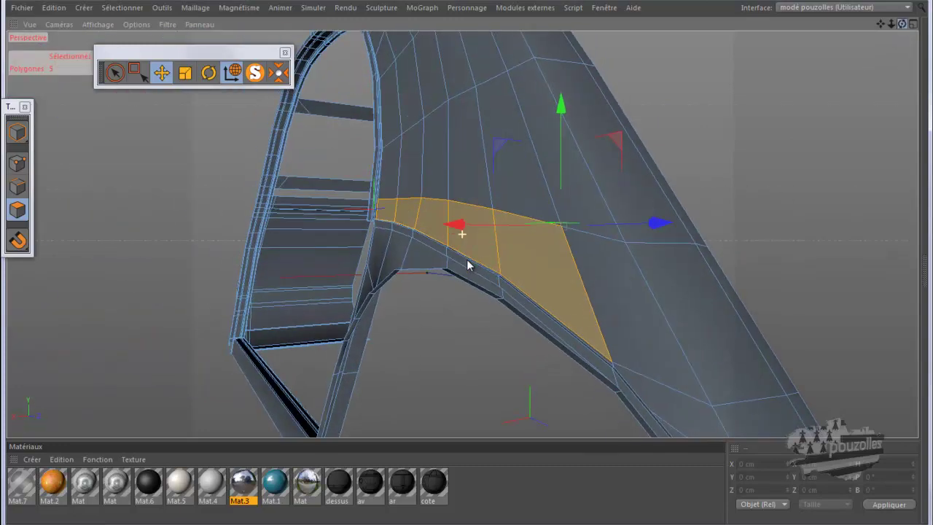
{"action": "left_click", "coordinate": [613, 364]}
{"action": "left_click_drag", "start_coordinate": [902, 27], "coordinate": [468, 264]}
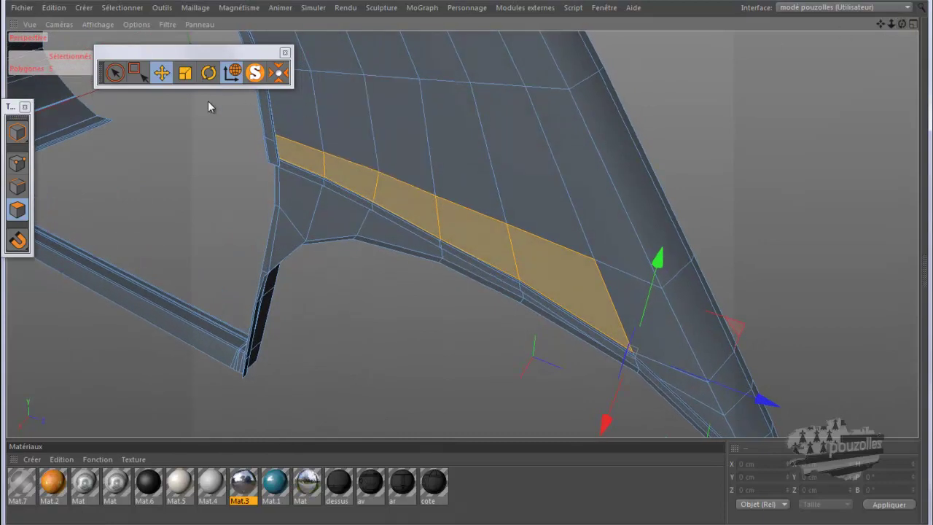
Hide the unselected polygons to view the selected row alone in the perspective and four-view layouts, and show everything again
{"action": "left_click", "coordinate": [106, 11]}
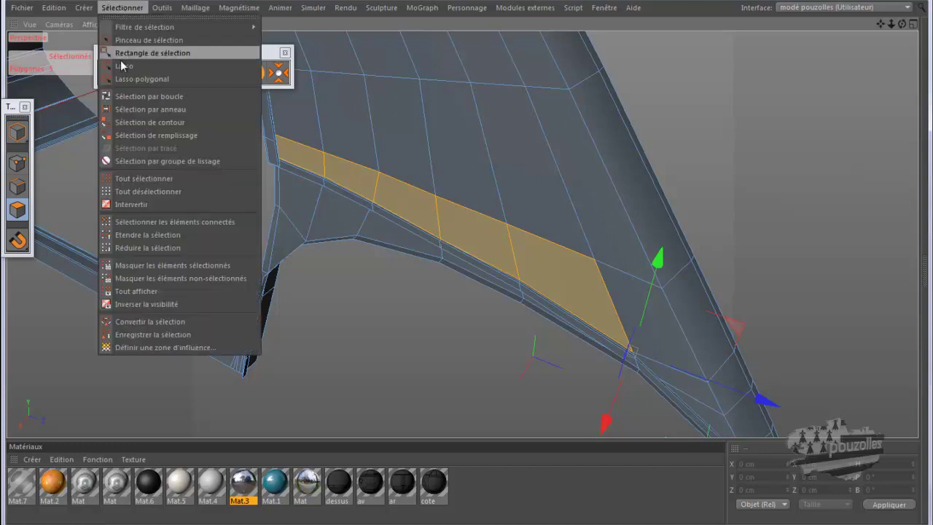
{"action": "left_click", "coordinate": [140, 277]}
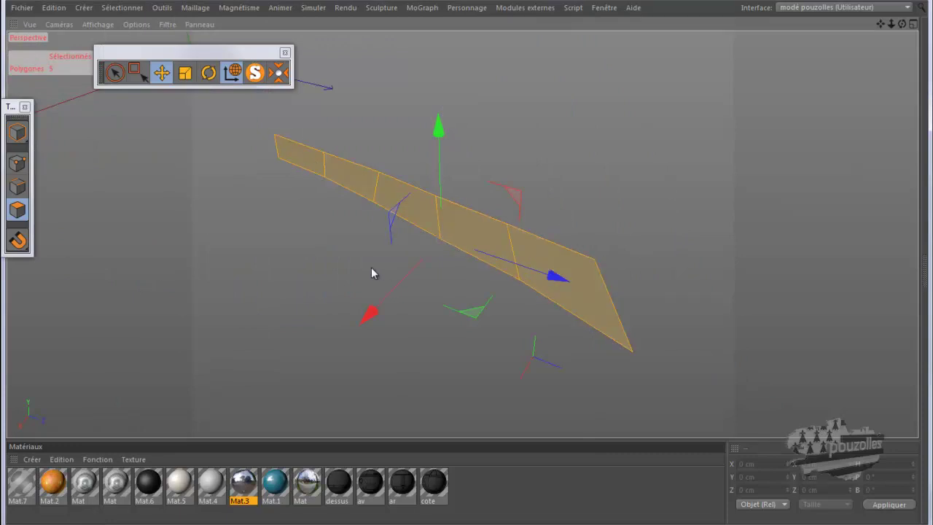
{"action": "middle_click", "coordinate": [315, 265]}
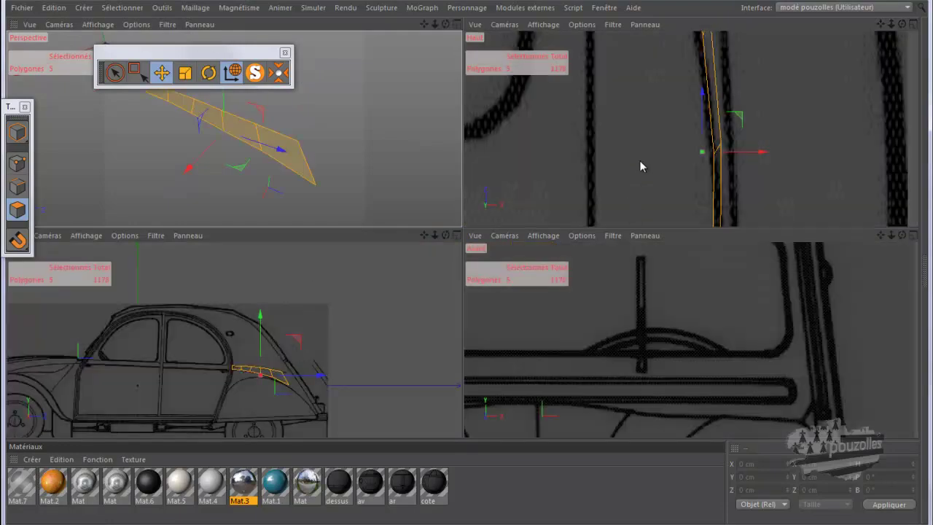
{"action": "middle_click", "coordinate": [350, 193]}
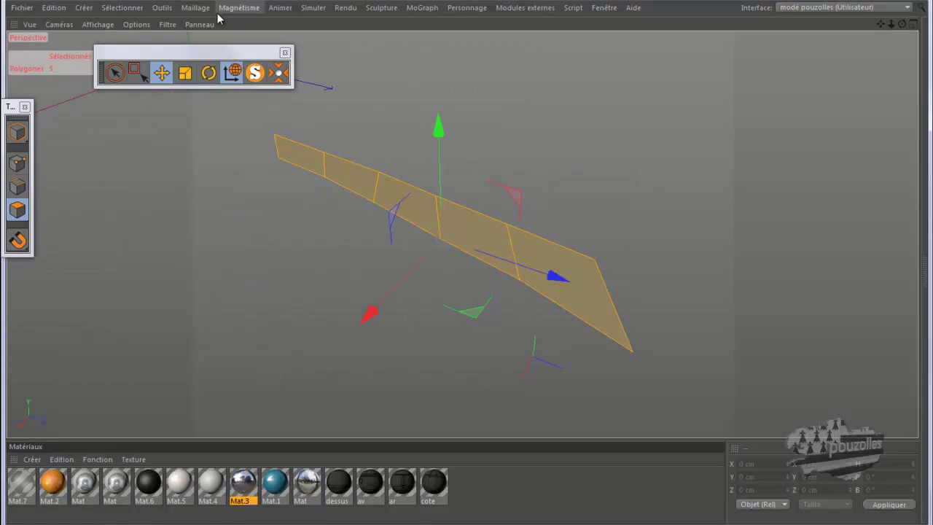
{"action": "left_click", "coordinate": [122, 7]}
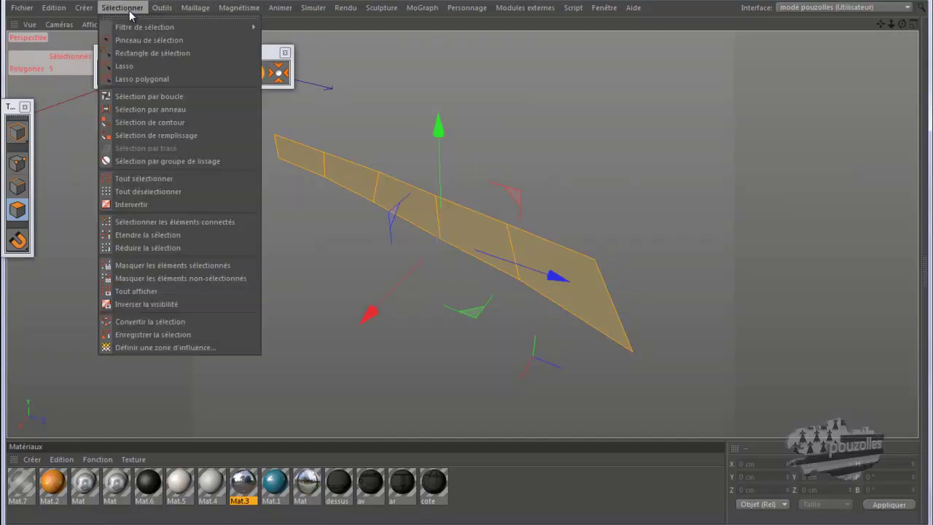
{"action": "left_click", "coordinate": [133, 292]}
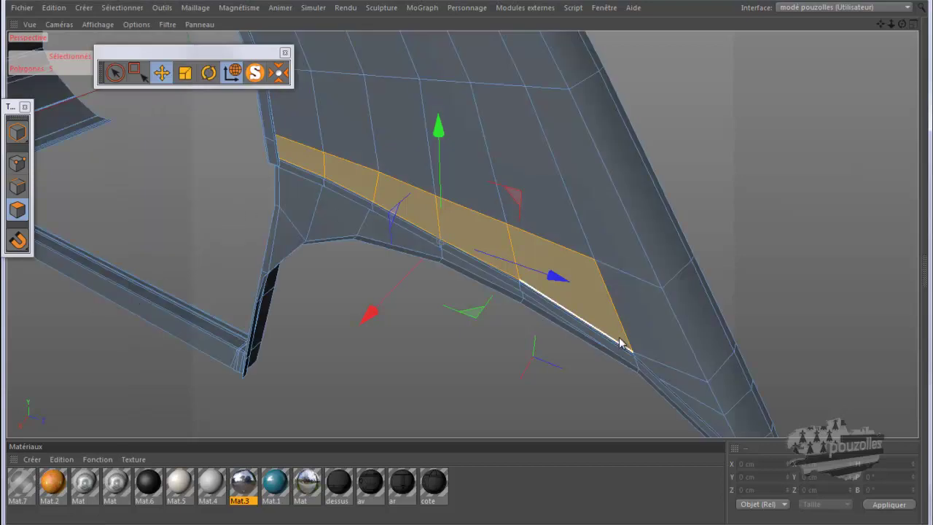
Place the modelling axis on the polygon row's lower rear corner and rotate the row about 1° around the vertical axis
{"action": "left_click", "coordinate": [633, 358]}
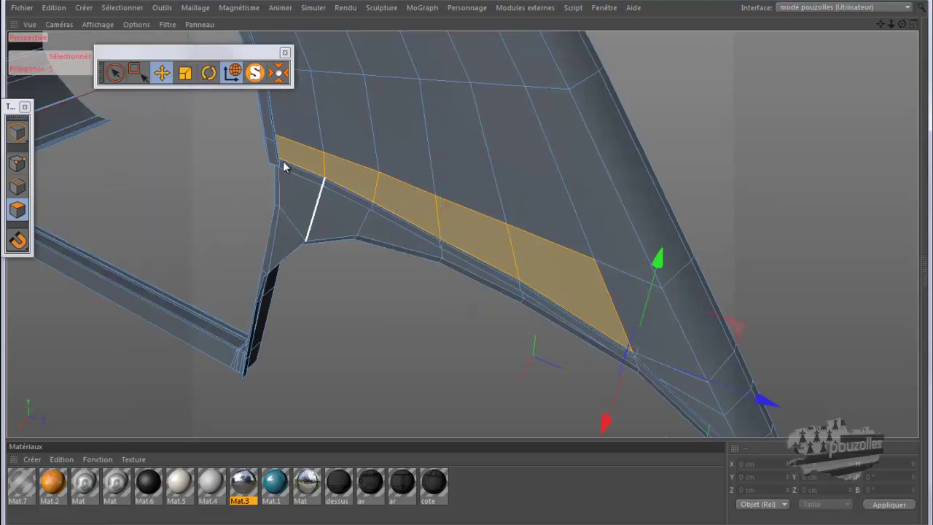
{"action": "left_click", "coordinate": [208, 73]}
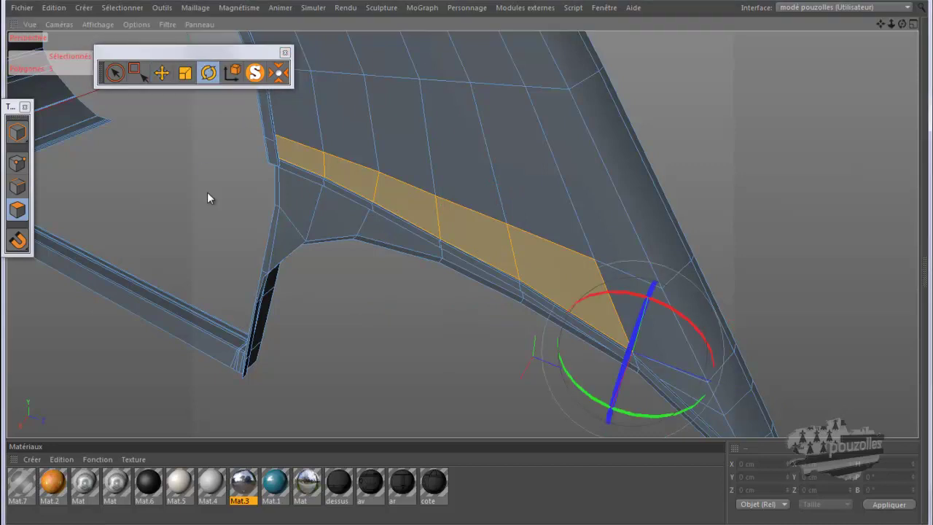
{"action": "left_click_drag", "start_coordinate": [902, 24], "coordinate": [661, 416]}
{"action": "left_click_drag", "start_coordinate": [462, 235], "coordinate": [467, 262], "text": "alt"}
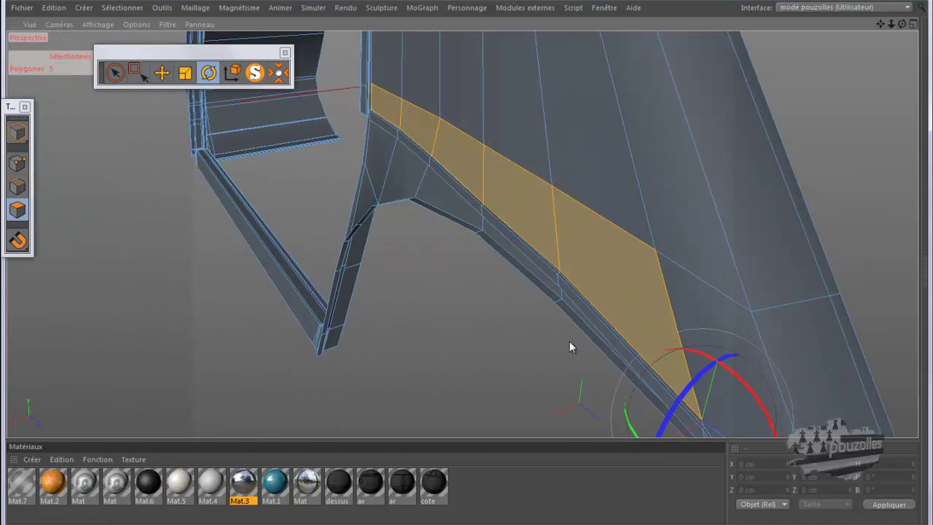
{"action": "mouse_move", "coordinate": [629, 426]}
{"action": "left_mouse_down"}
{"action": "mouse_move", "coordinate": [625, 417]}
{"action": "mouse_move", "coordinate": [630, 427]}
{"action": "left_mouse_up"}
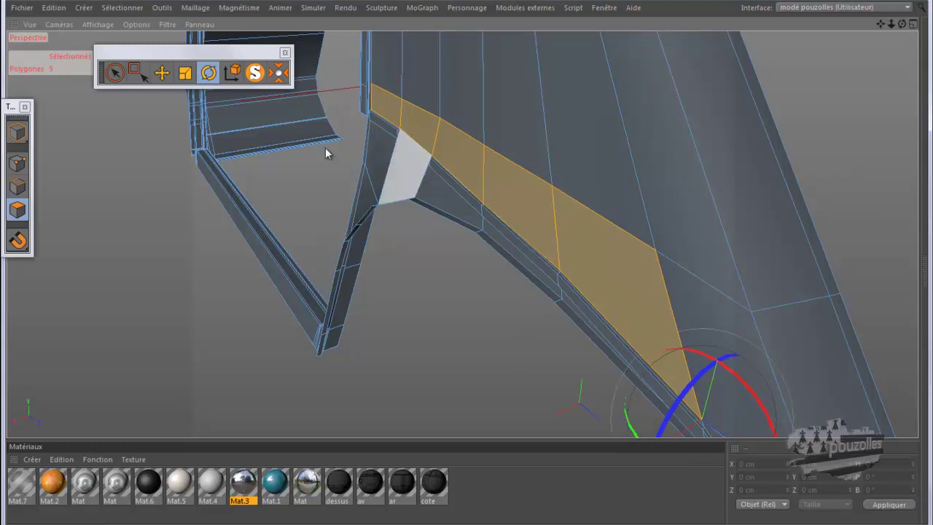
{"action": "left_click", "coordinate": [53, 7]}
{"action": "left_click", "coordinate": [65, 27]}
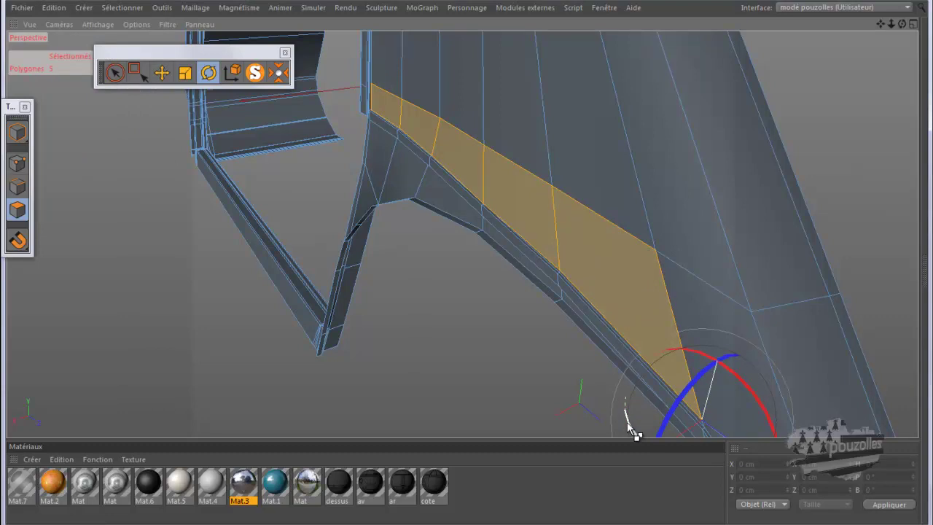
{"action": "left_click_drag", "start_coordinate": [628, 424], "coordinate": [469, 417]}
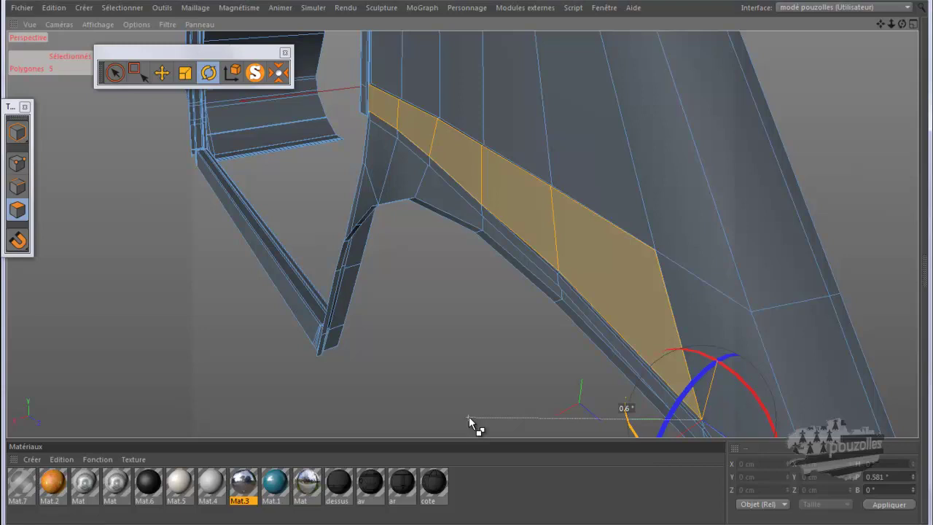
{"action": "left_click_drag", "start_coordinate": [468, 416], "coordinate": [467, 414]}
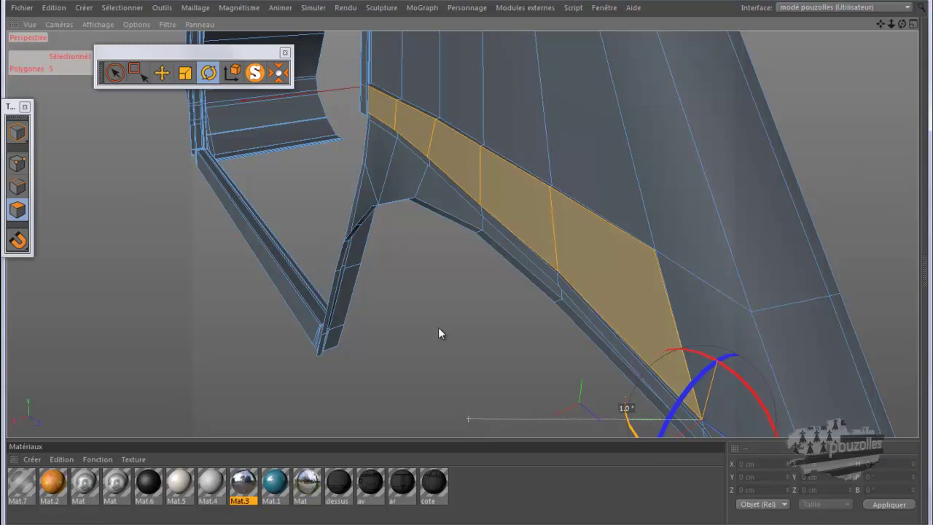
Store the five selected polygons of the row above the wheel arch as a saved polygon selection
{"action": "left_click_drag", "start_coordinate": [366, 42], "coordinate": [394, 117], "text": "alt"}
{"action": "left_click_drag", "start_coordinate": [903, 25], "coordinate": [620, 98]}
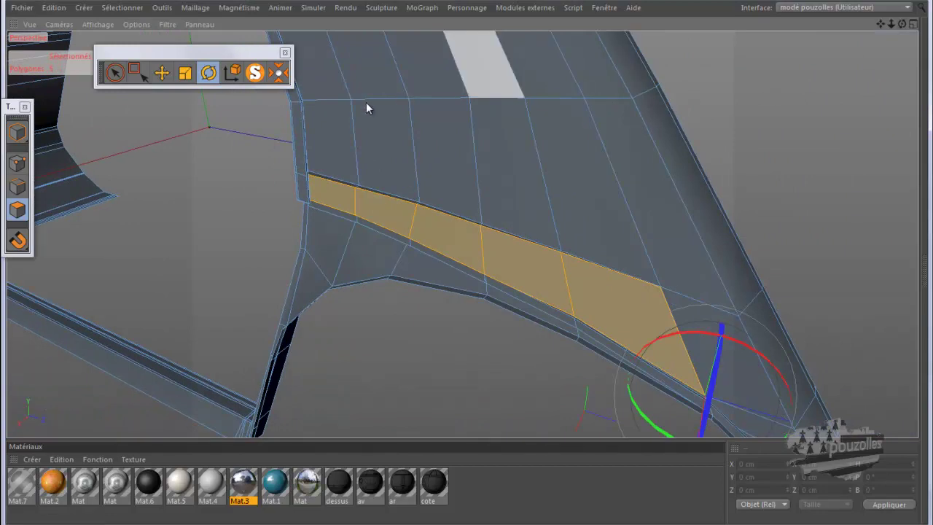
{"action": "left_click", "coordinate": [110, 9]}
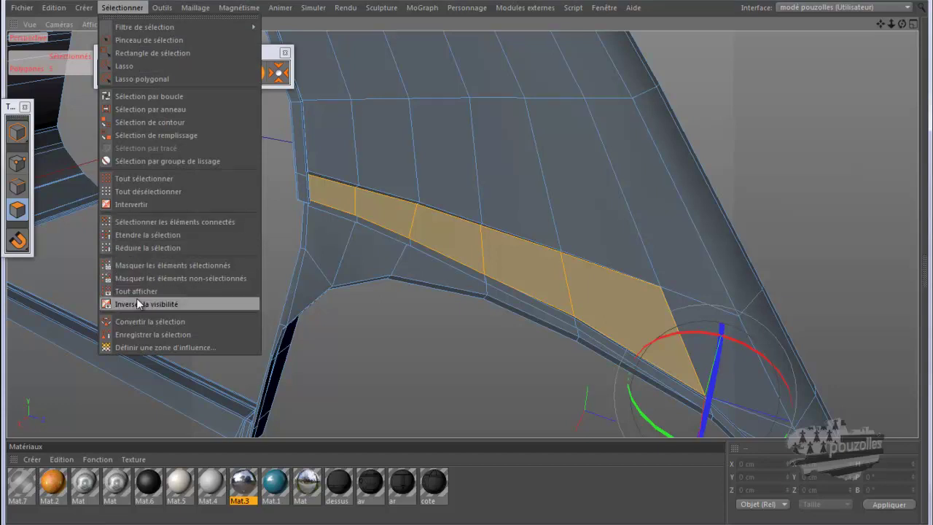
{"action": "left_click", "coordinate": [138, 334]}
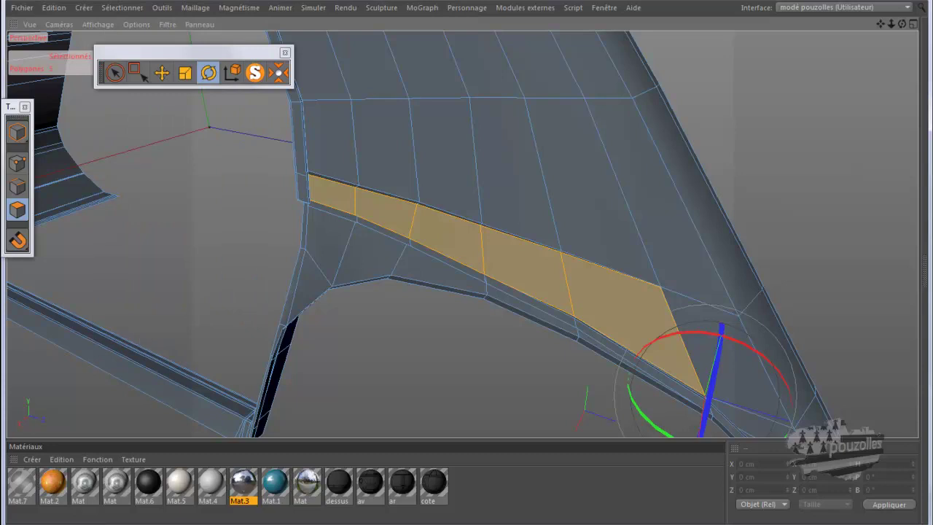
Delete the polygon selection tag from the baguette object
{"action": "left_click", "coordinate": [85, 504]}
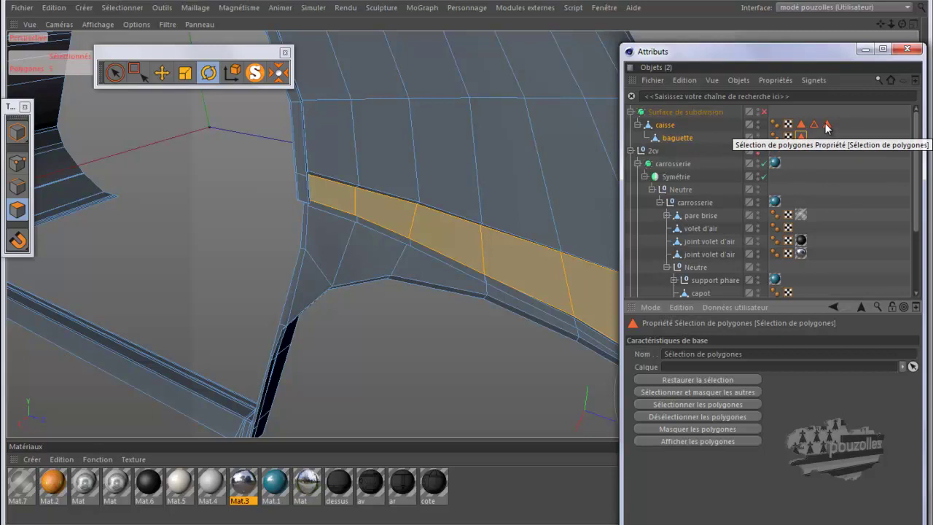
{"action": "left_click", "coordinate": [802, 139]}
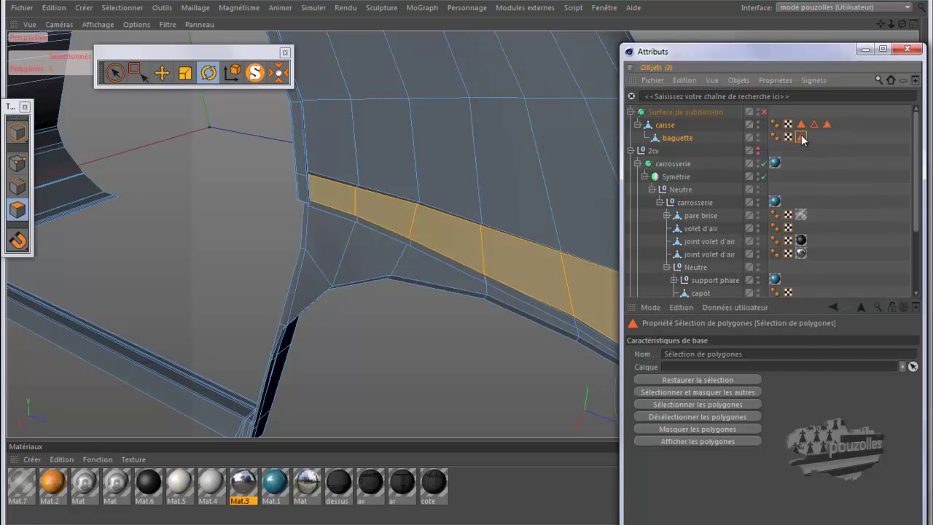
{"action": "key", "text": "Delete"}
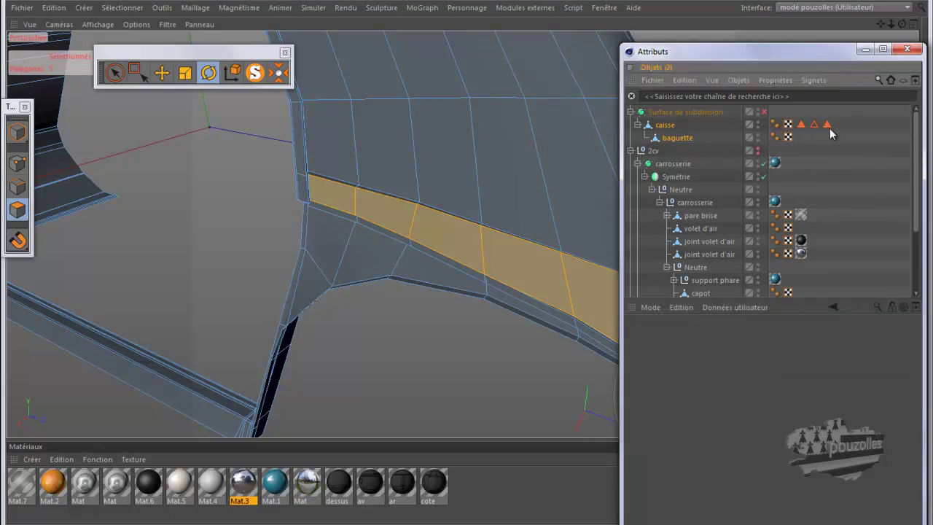
Recall the stored selections on the caisse object in turn: the "aille ar" edges, the "Texture" polygons and the saved polygon row
{"action": "left_click", "coordinate": [828, 127]}
{"action": "double_click", "coordinate": [816, 126]}
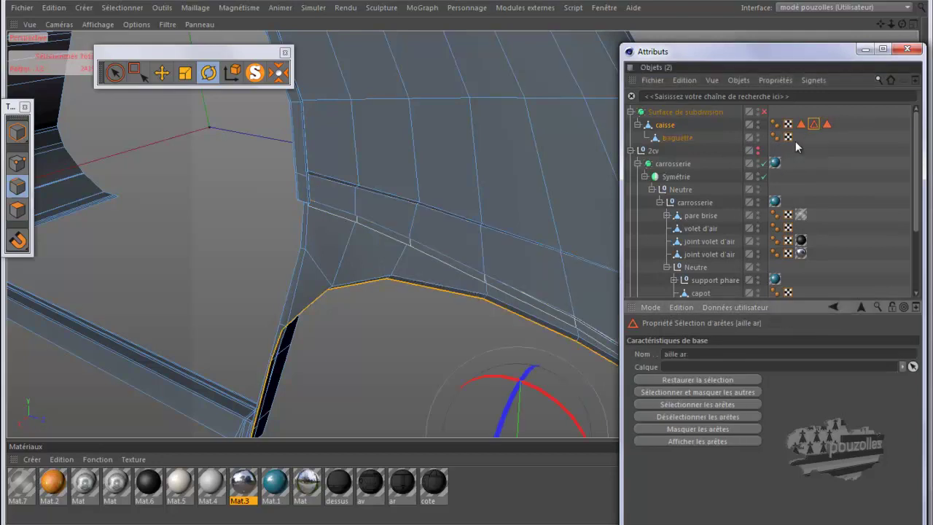
{"action": "left_click", "coordinate": [802, 125]}
{"action": "double_click", "coordinate": [801, 125]}
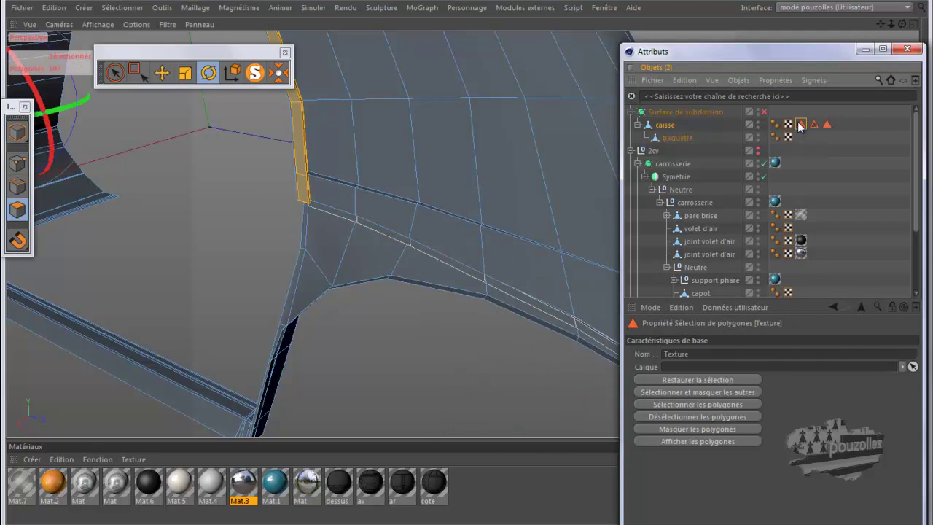
{"action": "left_click", "coordinate": [302, 142]}
{"action": "double_click", "coordinate": [828, 125]}
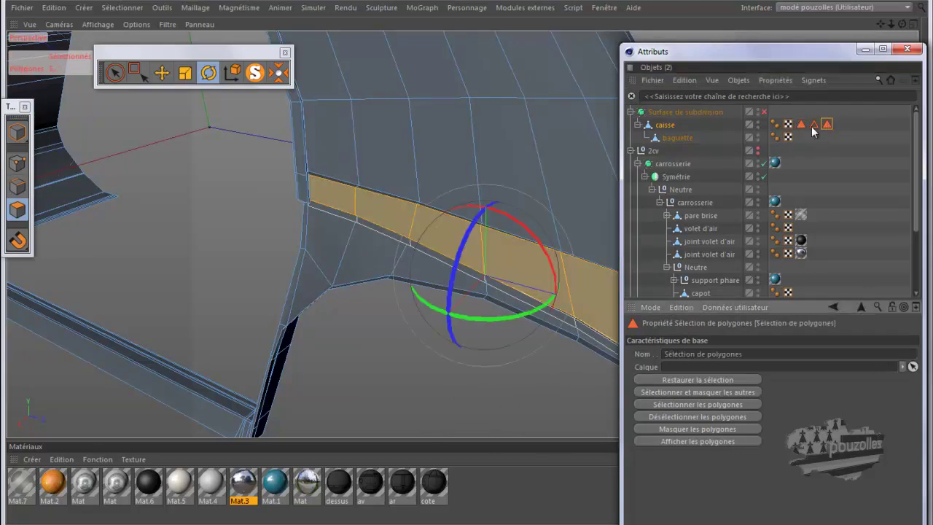
{"action": "left_click", "coordinate": [865, 49]}
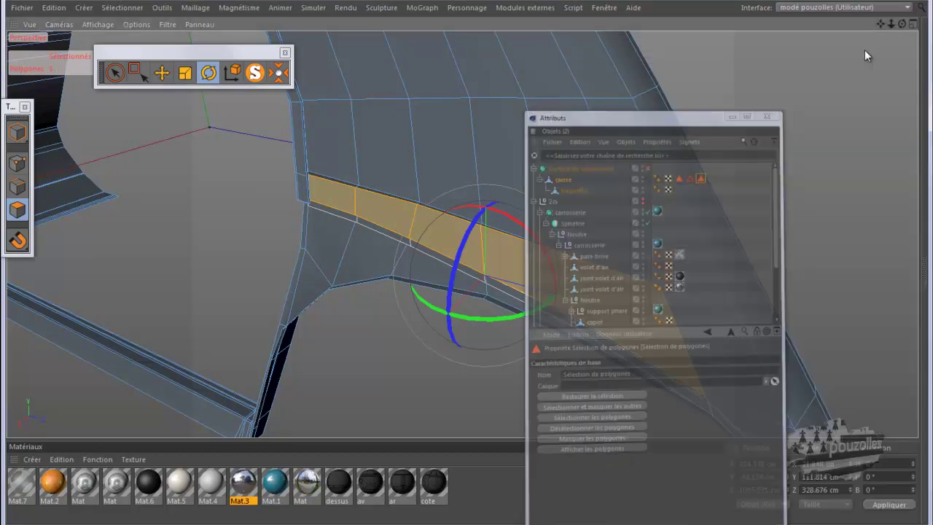
{"action": "left_click", "coordinate": [47, 521]}
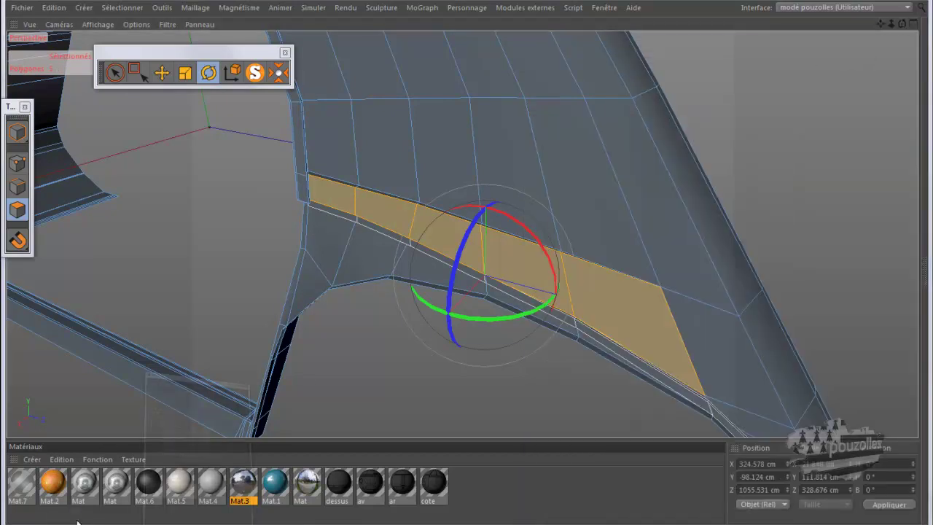
{"action": "left_click", "coordinate": [801, 126]}
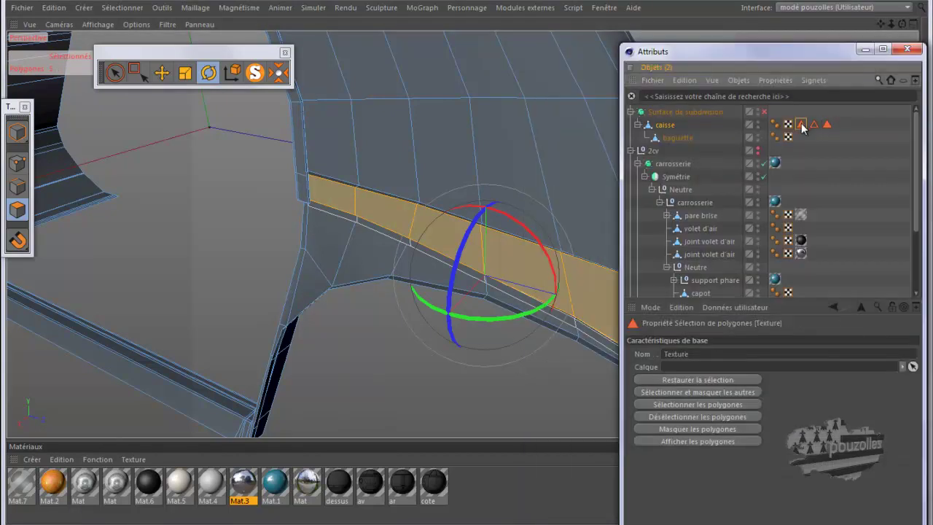
{"action": "double_click", "coordinate": [813, 125]}
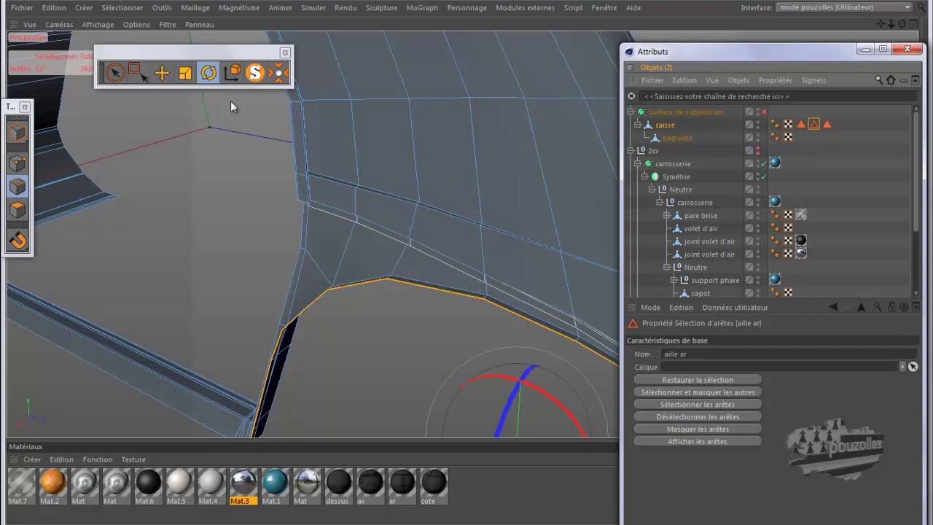
Save four points along the horizontal edge line above the polygon row as a point selection on caisse, and delete that selection tag again
{"action": "left_click", "coordinate": [18, 162]}
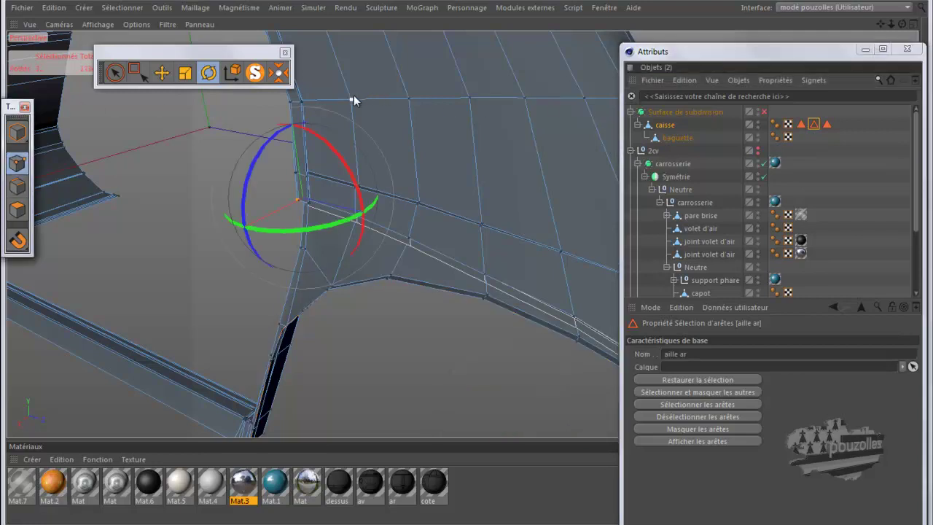
{"action": "key", "text": "9"}
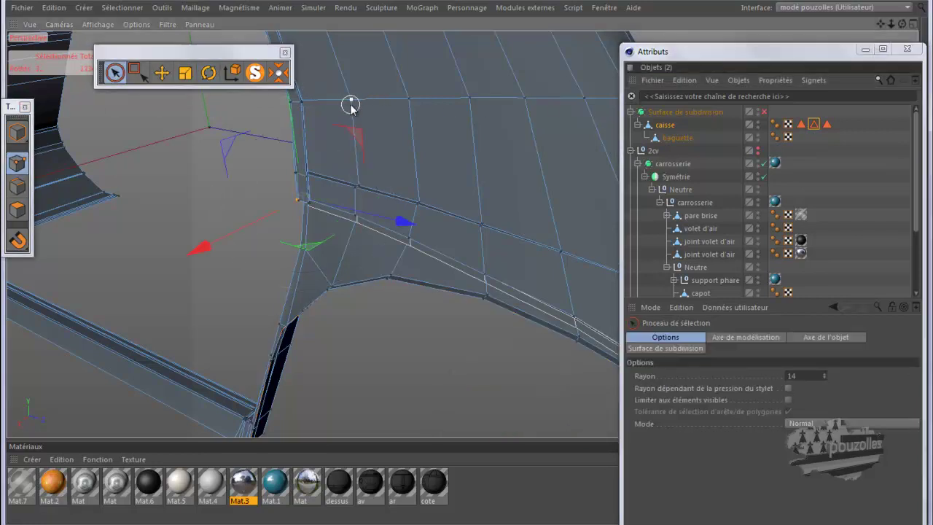
{"action": "left_click_drag", "start_coordinate": [443, 98], "coordinate": [527, 97]}
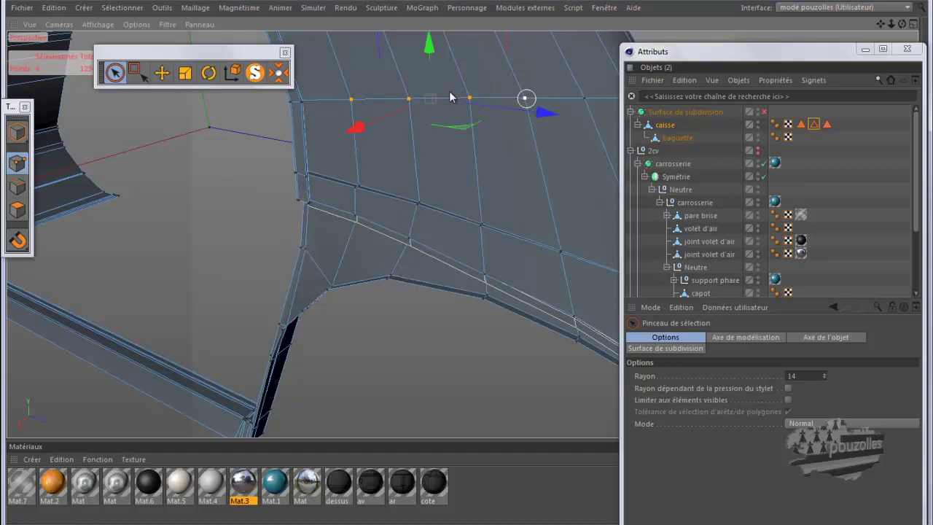
{"action": "left_click", "coordinate": [121, 8]}
{"action": "left_click", "coordinate": [138, 335]}
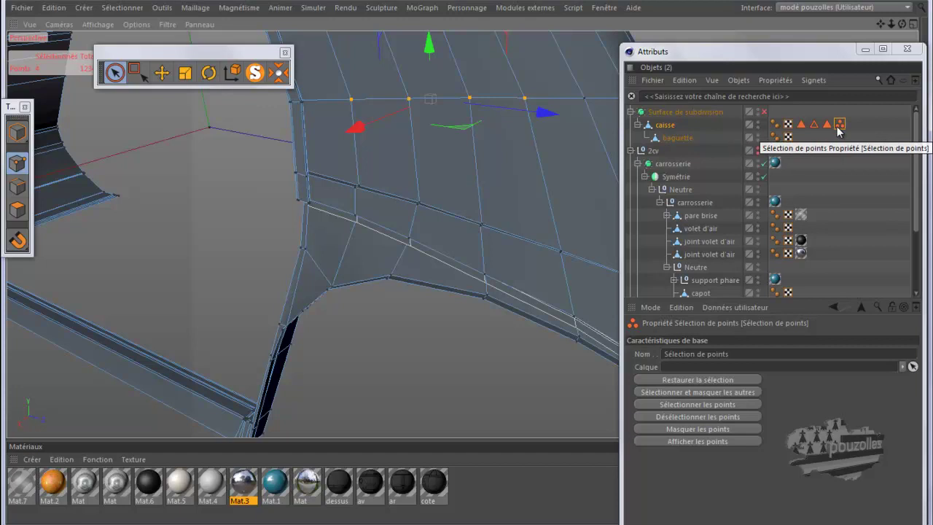
{"action": "key", "text": "Delete"}
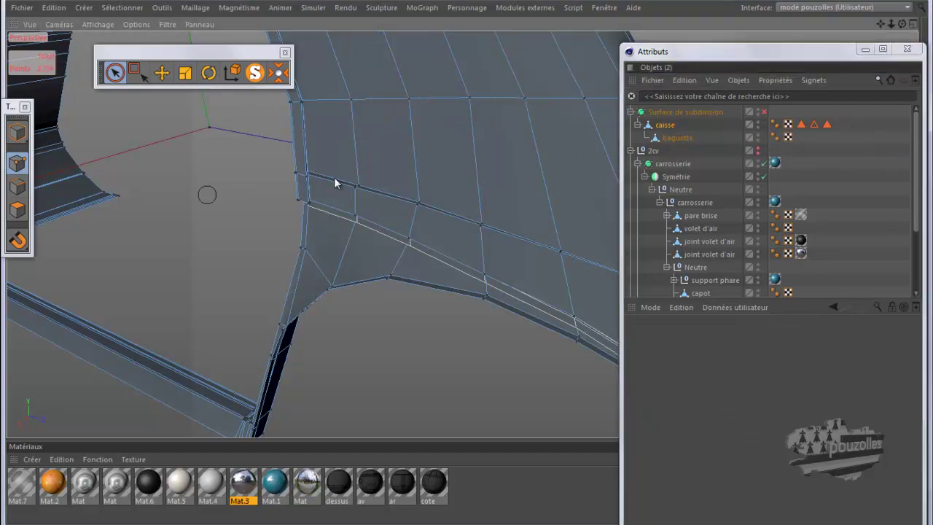
Hide the baguette object in the viewport
{"action": "left_click", "coordinate": [864, 49]}
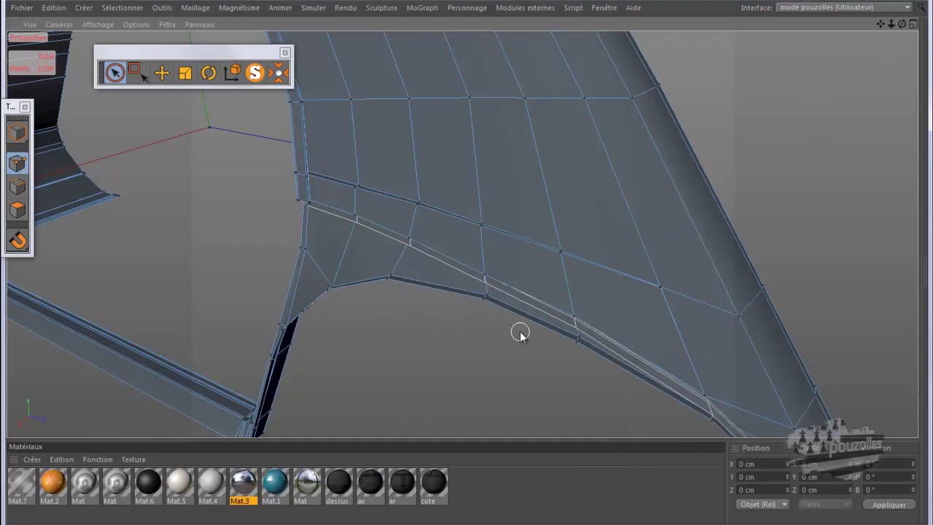
{"action": "scroll", "coordinate": [519, 333], "scroll_direction": "up", "scroll_amount": 5}
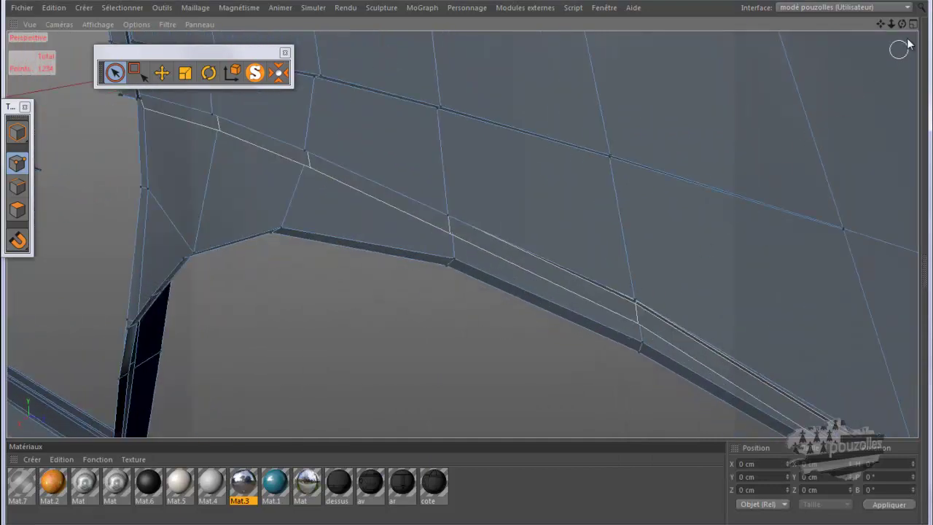
{"action": "left_click_drag", "start_coordinate": [902, 24], "coordinate": [468, 253]}
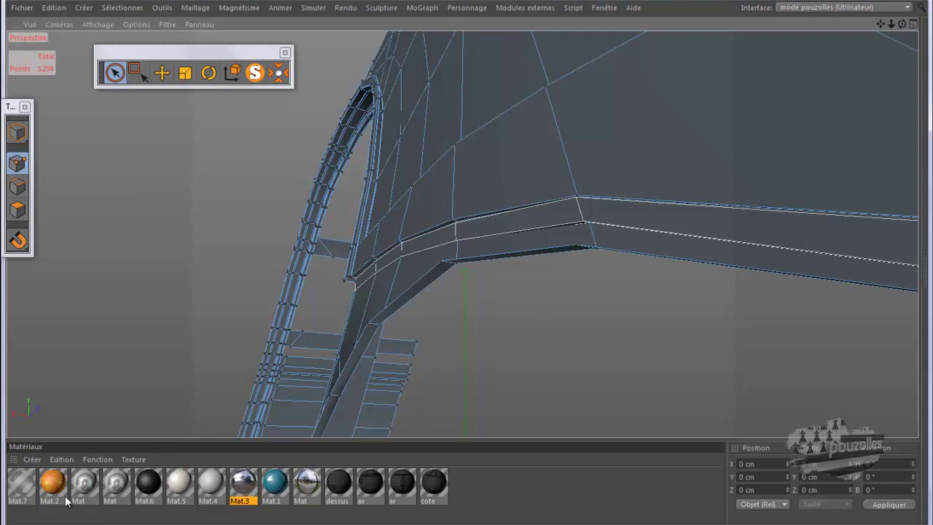
{"action": "left_click", "coordinate": [226, 524]}
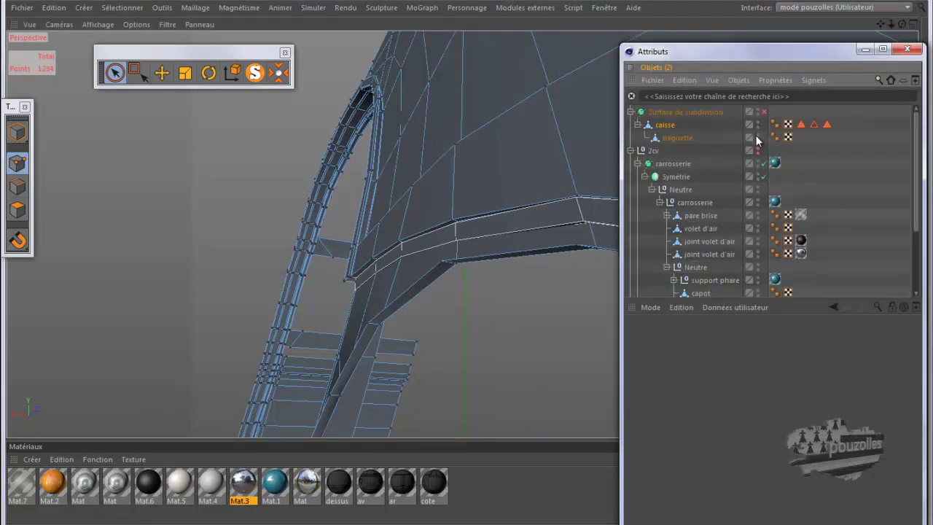
{"action": "left_click", "coordinate": [865, 49]}
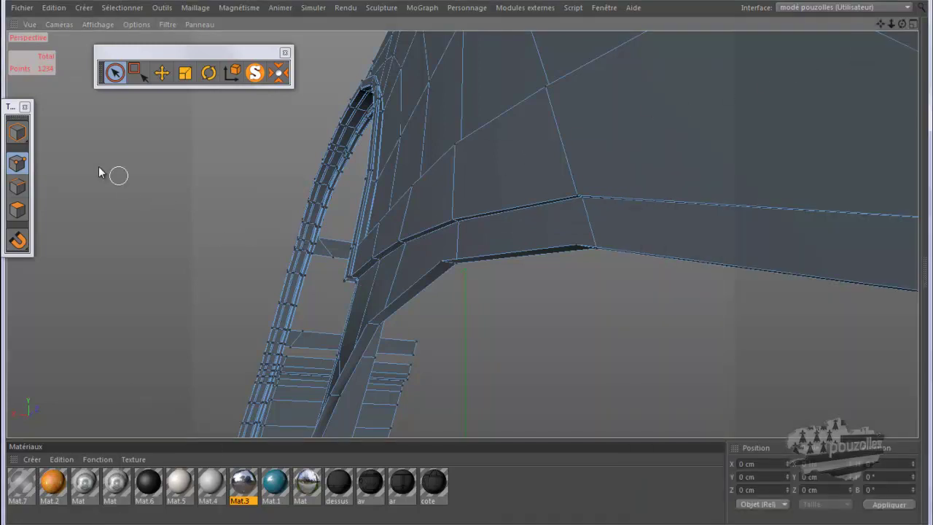
Slide a corner point of the groove above the wheel arch across the groove's short edge with the Slide tool, to 85.5 %
{"action": "right_click", "coordinate": [166, 173]}
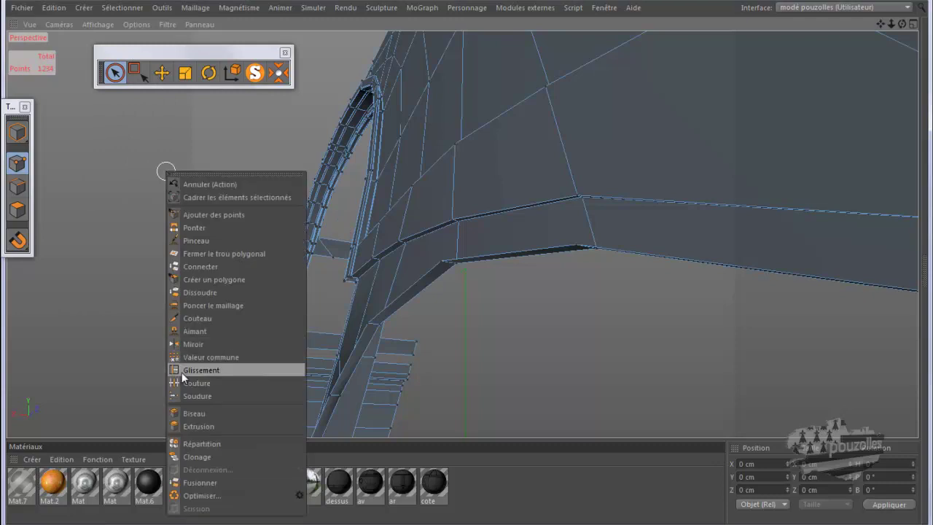
{"action": "left_click", "coordinate": [211, 367]}
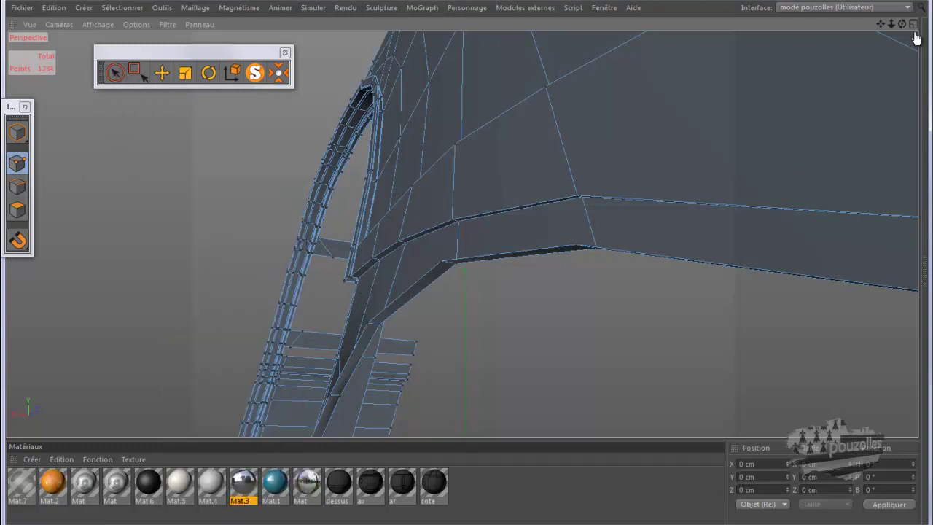
{"action": "mouse_move", "coordinate": [468, 260]}
{"action": "left_mouse_down"}
{"action": "mouse_move", "coordinate": [478, 253]}
{"action": "mouse_move", "coordinate": [468, 264]}
{"action": "left_mouse_up"}
{"action": "scroll", "coordinate": [639, 194], "scroll_direction": "up", "scroll_amount": 3}
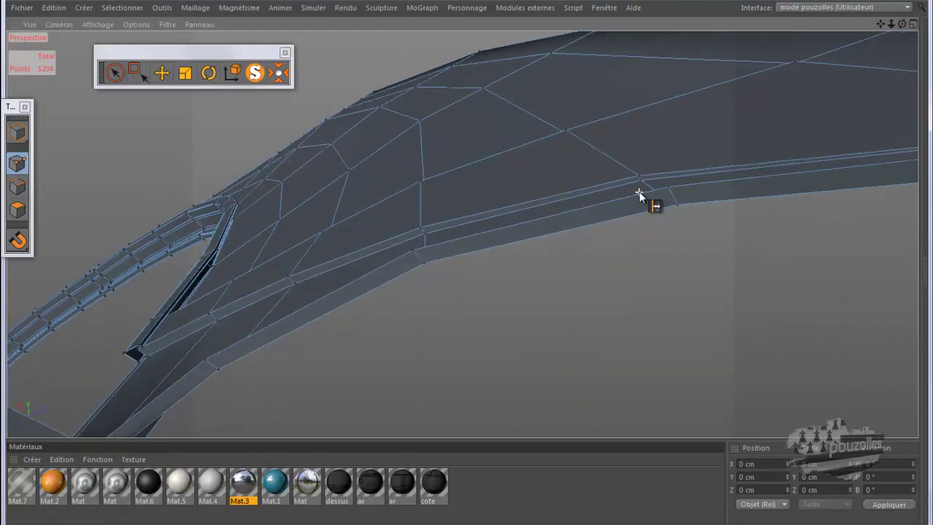
{"action": "scroll", "coordinate": [639, 194], "scroll_direction": "up", "scroll_amount": 2}
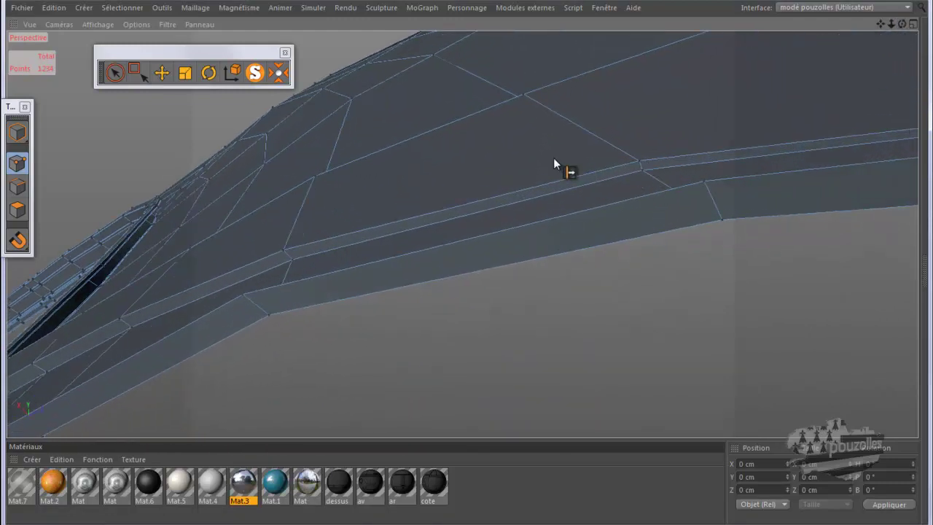
{"action": "left_click_drag", "start_coordinate": [880, 24], "coordinate": [467, 264]}
{"action": "left_click_drag", "start_coordinate": [530, 254], "coordinate": [646, 402]}
{"action": "mouse_move", "coordinate": [477, 87]}
{"action": "left_mouse_down", "text": "alt"}
{"action": "mouse_move", "coordinate": [474, 73]}
{"action": "mouse_move", "coordinate": [476, 85]}
{"action": "left_mouse_up", "text": "alt"}
{"action": "scroll", "coordinate": [482, 101], "scroll_direction": "up", "scroll_amount": 6}
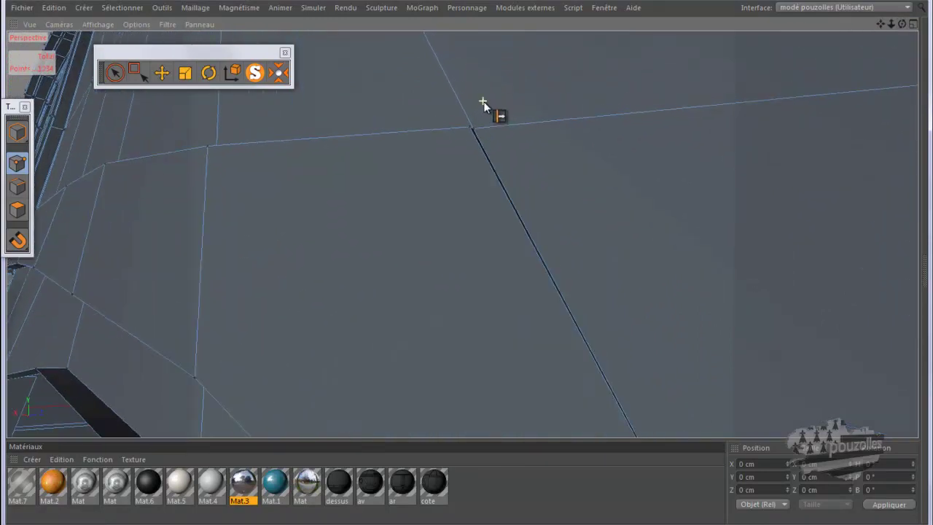
{"action": "scroll", "coordinate": [492, 108], "scroll_direction": "up", "scroll_amount": 1}
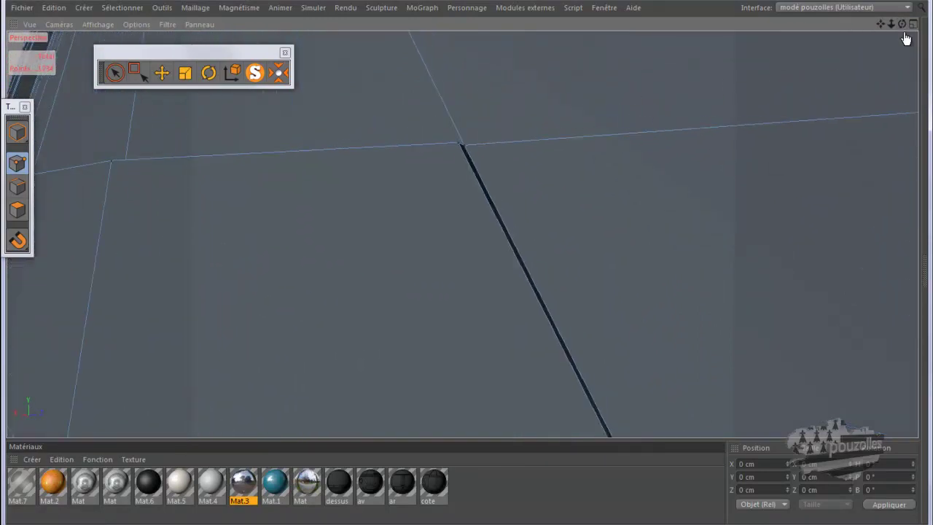
{"action": "left_click_drag", "start_coordinate": [903, 27], "coordinate": [466, 264]}
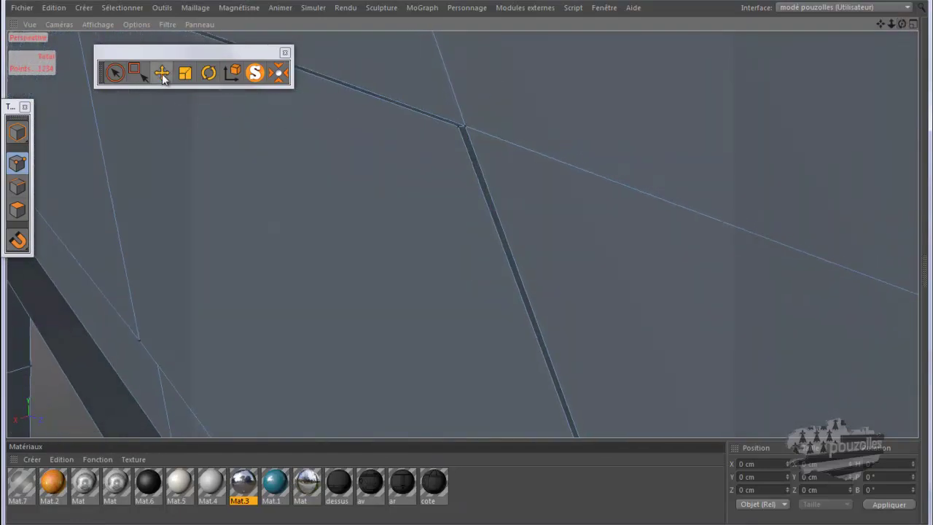
{"action": "scroll", "coordinate": [460, 123], "scroll_direction": "up", "scroll_amount": 2}
{"action": "scroll", "coordinate": [471, 124], "scroll_direction": "up", "scroll_amount": 2}
{"action": "left_click", "coordinate": [450, 132]}
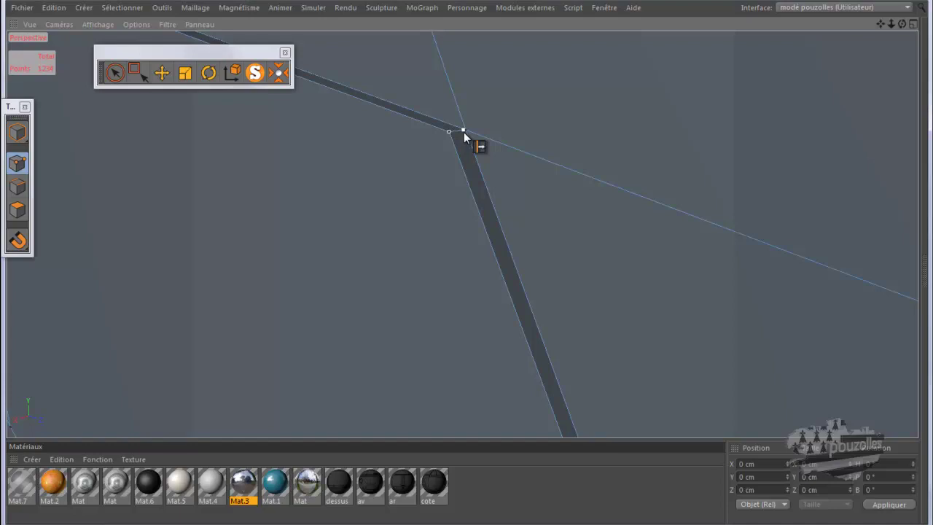
{"action": "left_click", "coordinate": [463, 133]}
Turn the Subdivision Surface back on and render the view of the rear wheel arch
{"action": "left_click_drag", "start_coordinate": [445, 148], "coordinate": [342, 319], "text": "alt"}
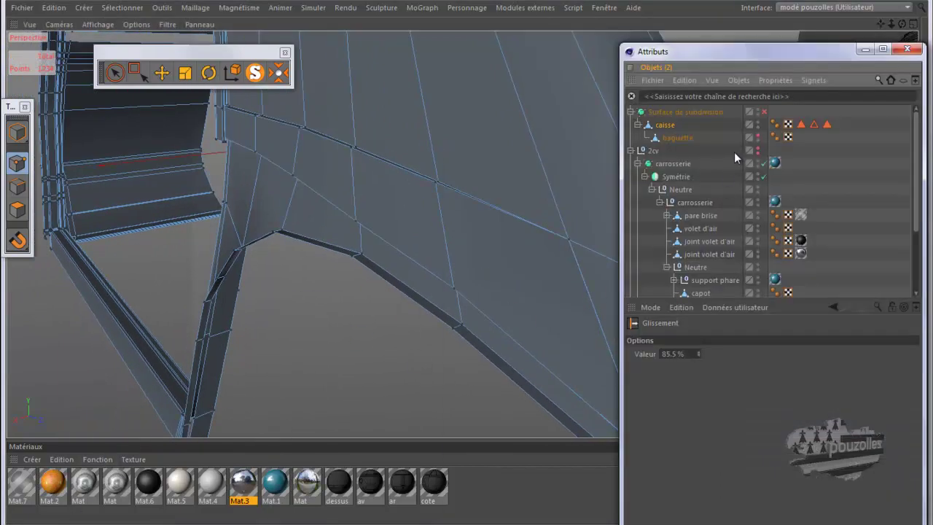
{"action": "left_click", "coordinate": [763, 112]}
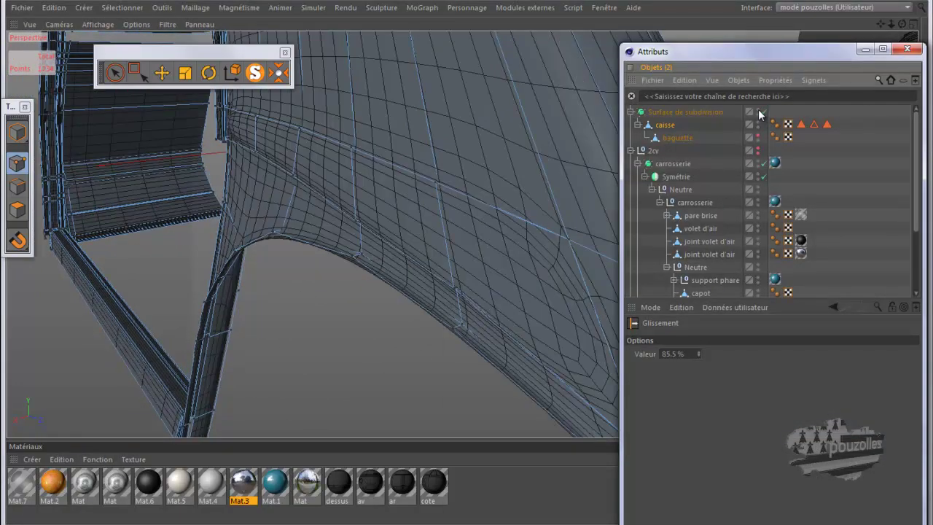
{"action": "left_click_drag", "start_coordinate": [871, 60], "coordinate": [571, 115]}
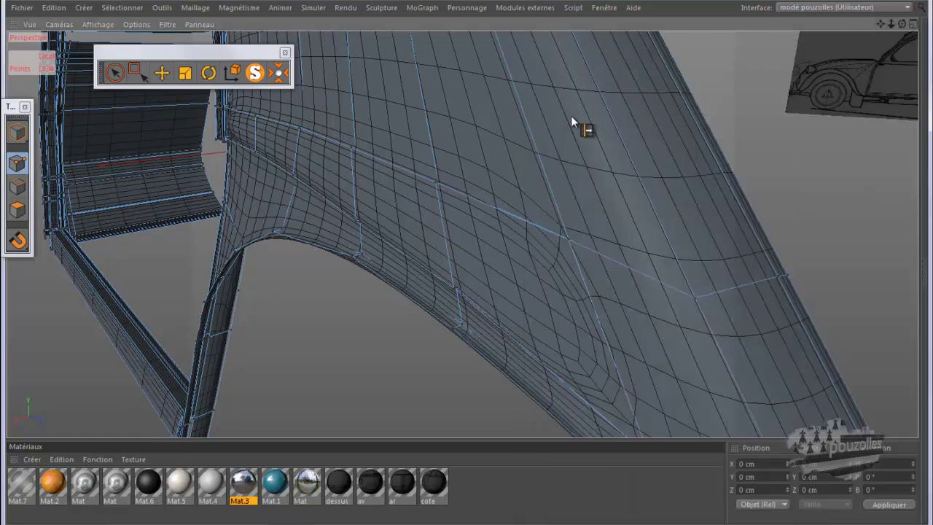
{"action": "key", "text": "ctrl+r"}
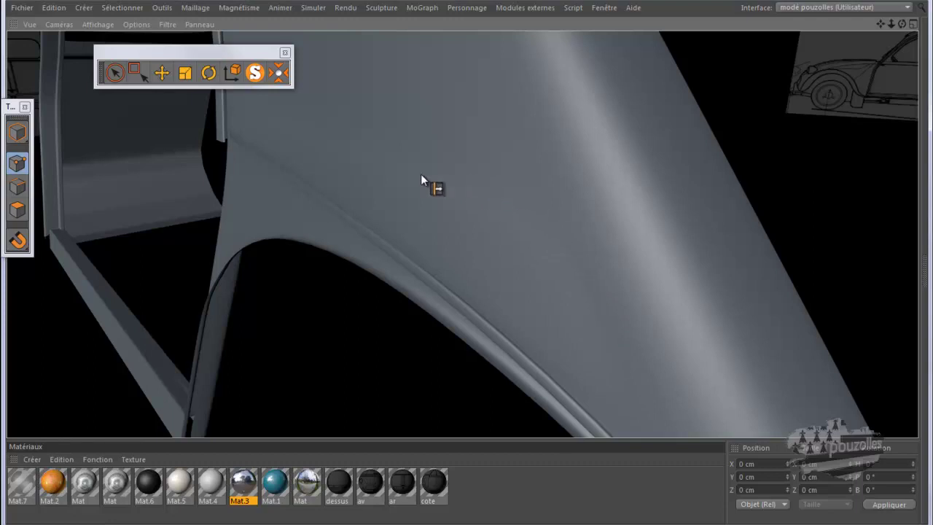
Turn off the Subdivision Surface and examine the unsmoothed mesh above the rear wheel arch
{"action": "left_click", "coordinate": [43, 524]}
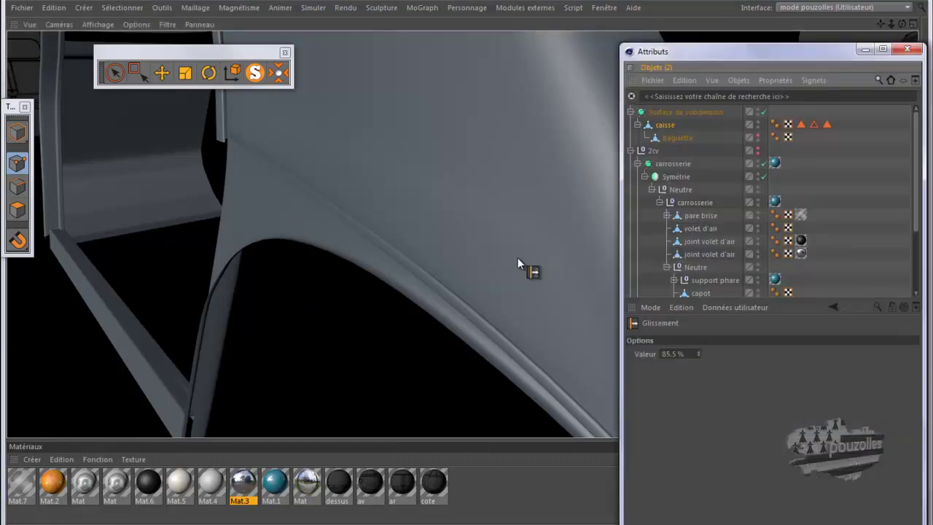
{"action": "left_click", "coordinate": [764, 112]}
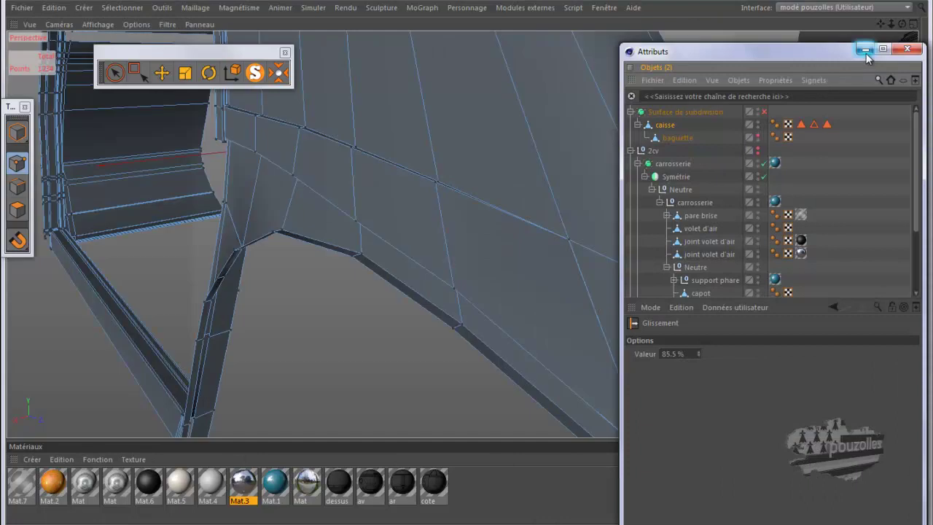
{"action": "left_click", "coordinate": [865, 49]}
{"action": "left_click", "coordinate": [282, 524]}
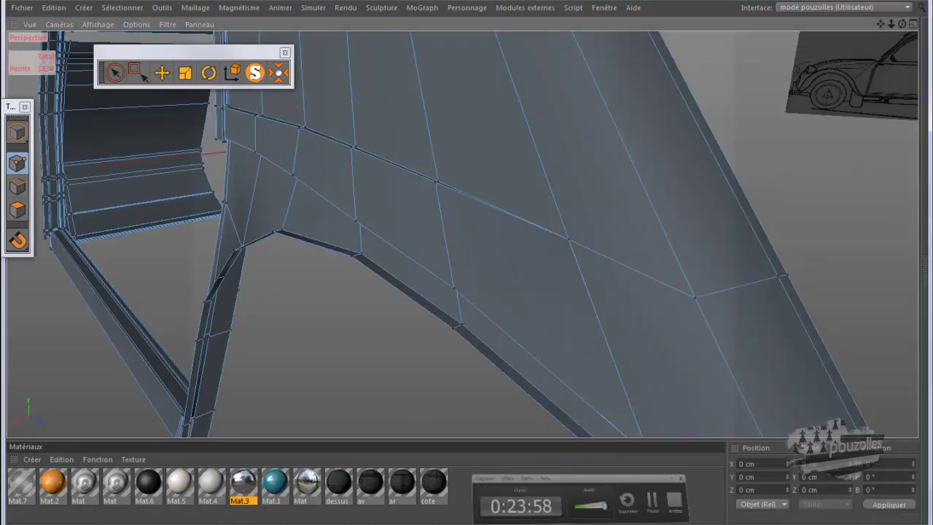
{"action": "left_click_drag", "start_coordinate": [901, 24], "coordinate": [484, 267]}
{"action": "scroll", "coordinate": [220, 417], "scroll_direction": "down", "scroll_amount": 2}
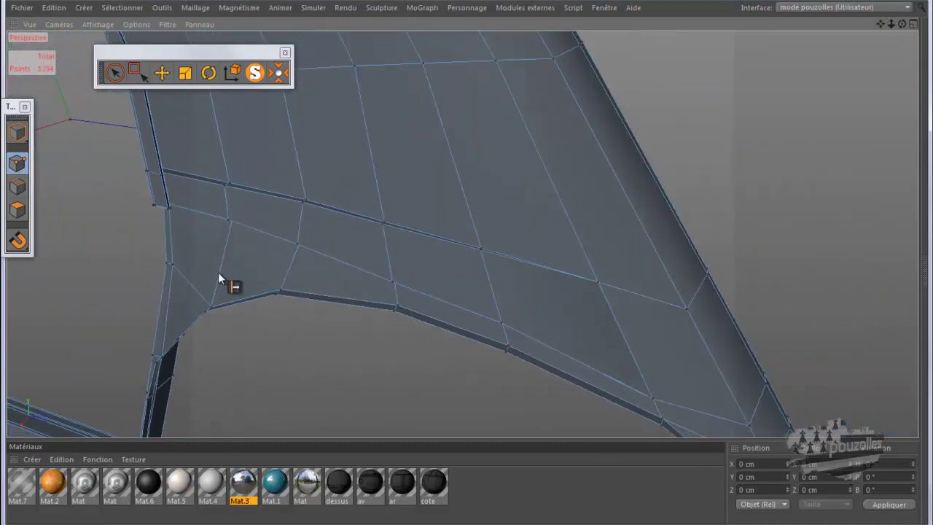
Activate the Move tool in Model mode and inspect the groove above the wheel arch from several angles
{"action": "left_click", "coordinate": [162, 73]}
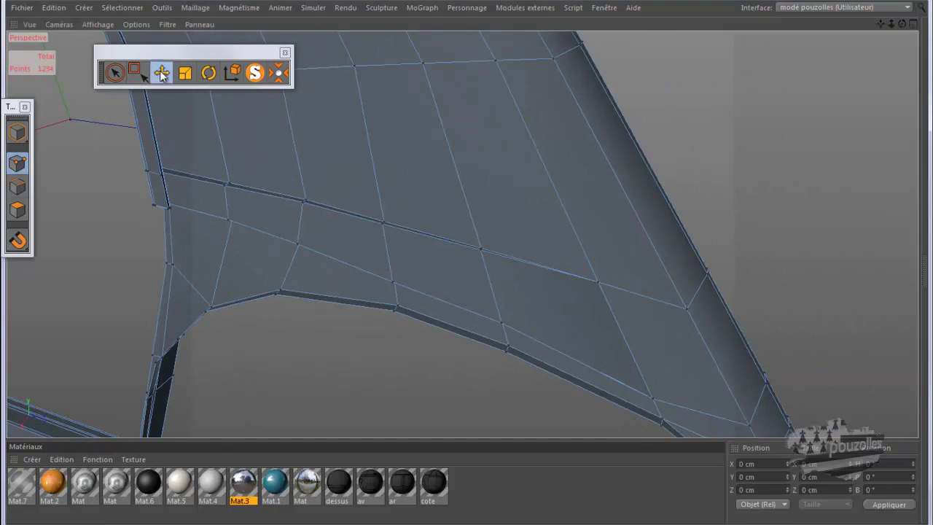
{"action": "left_click", "coordinate": [18, 132]}
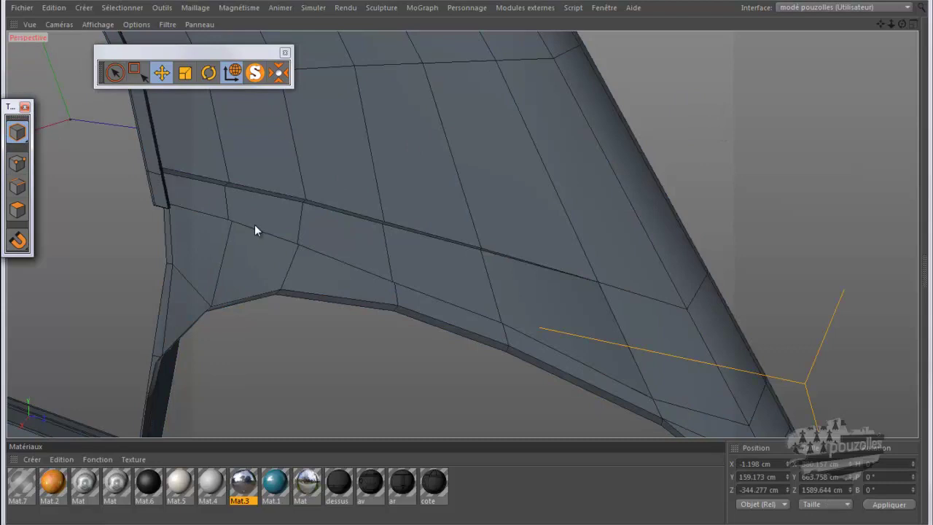
{"action": "left_click_drag", "start_coordinate": [902, 25], "coordinate": [481, 256]}
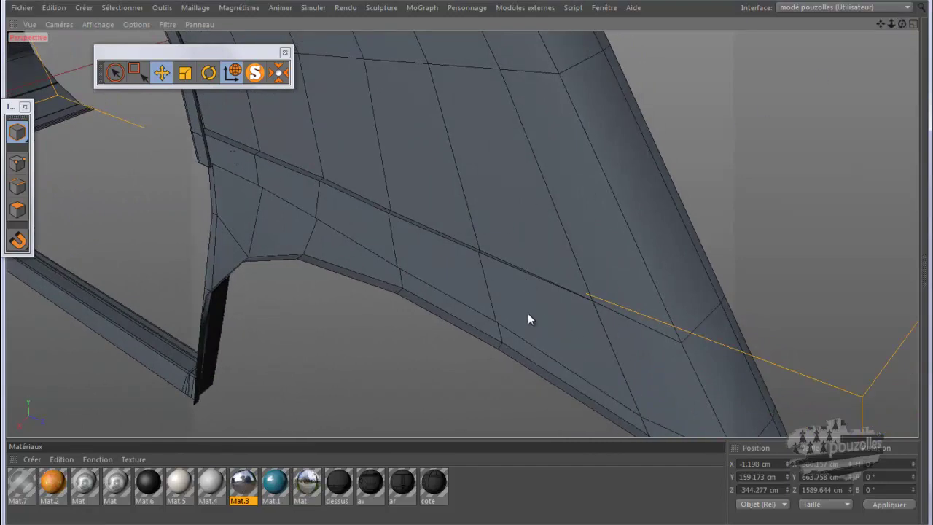
{"action": "left_click_drag", "start_coordinate": [900, 27], "coordinate": [467, 259]}
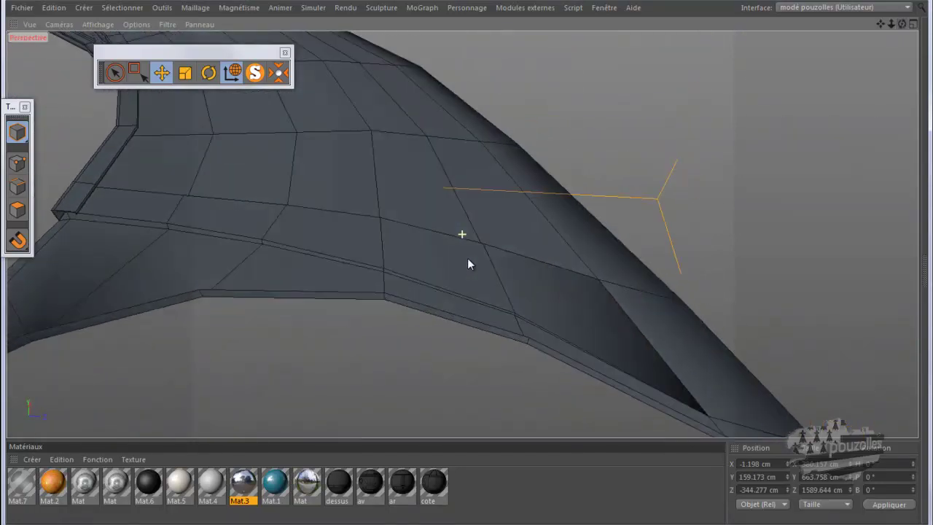
Return to Points mode and select the point on the groove's edge nearest its door-side end
{"action": "left_click", "coordinate": [17, 164]}
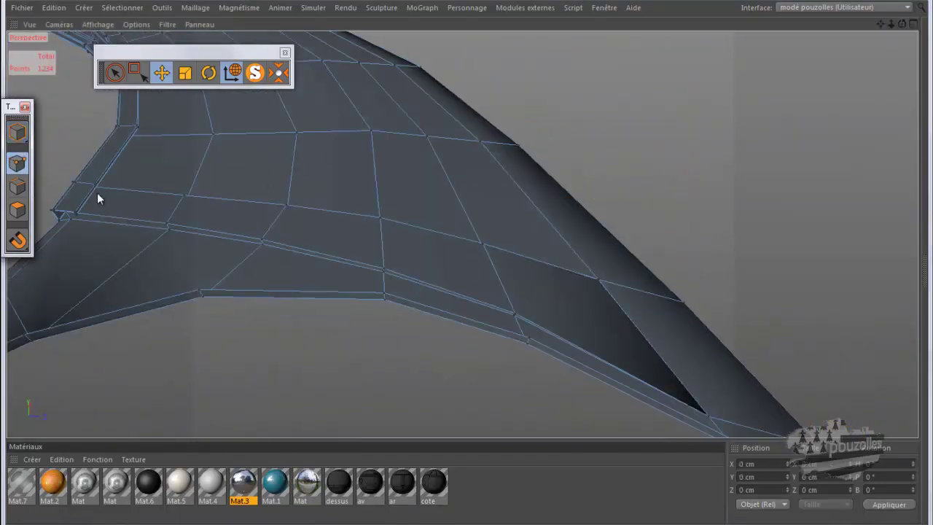
{"action": "left_click", "coordinate": [167, 224]}
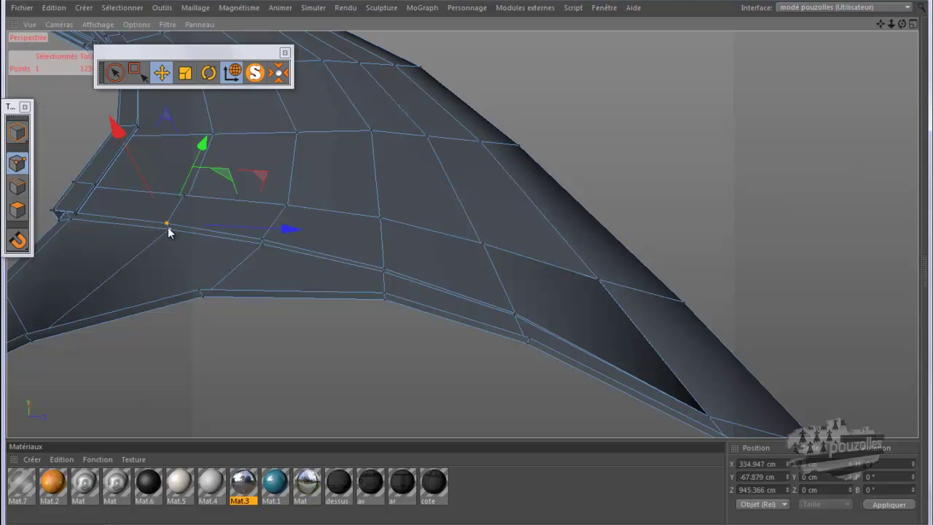
{"action": "left_click", "coordinate": [881, 24]}
{"action": "left_click_drag", "start_coordinate": [474, 263], "coordinate": [878, 29]}
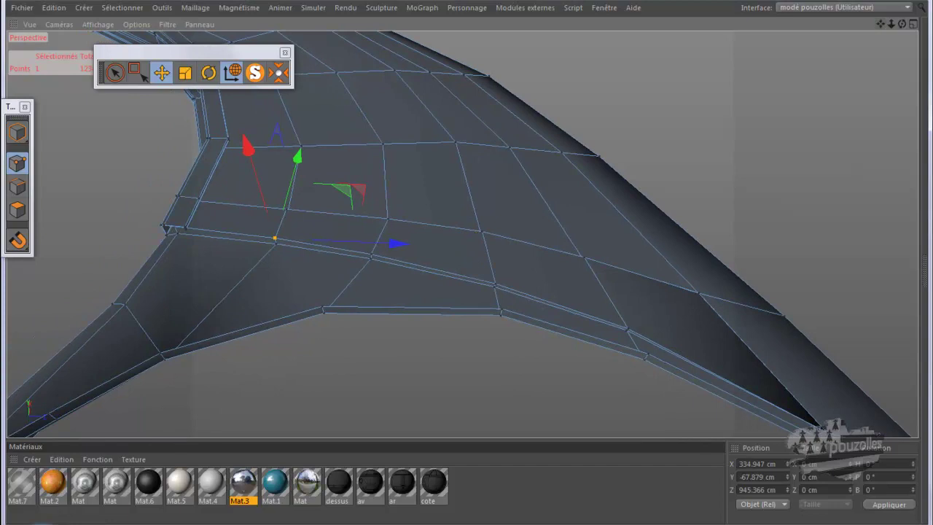
Turn the Subdivision Surface back on, check the smoothed wheel arch, and clear the point selection
{"action": "key", "text": "alt+Tab"}
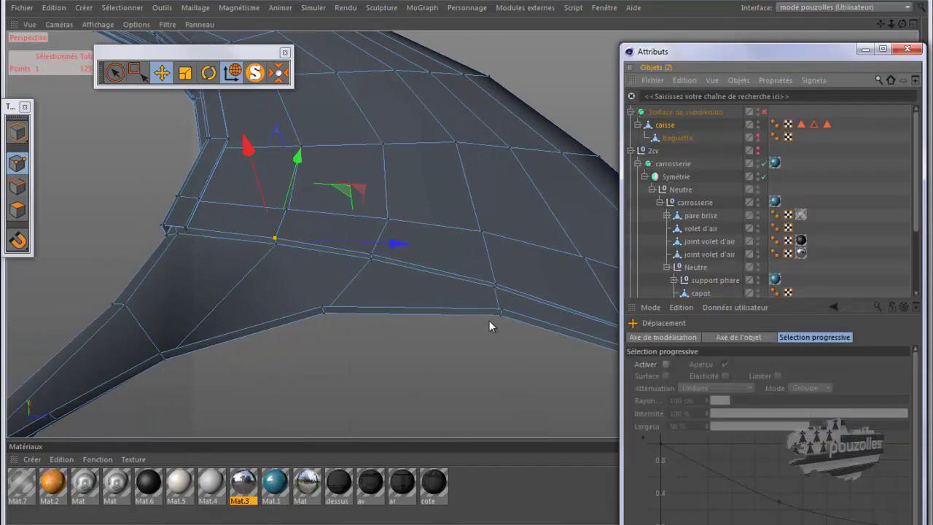
{"action": "left_click", "coordinate": [759, 111]}
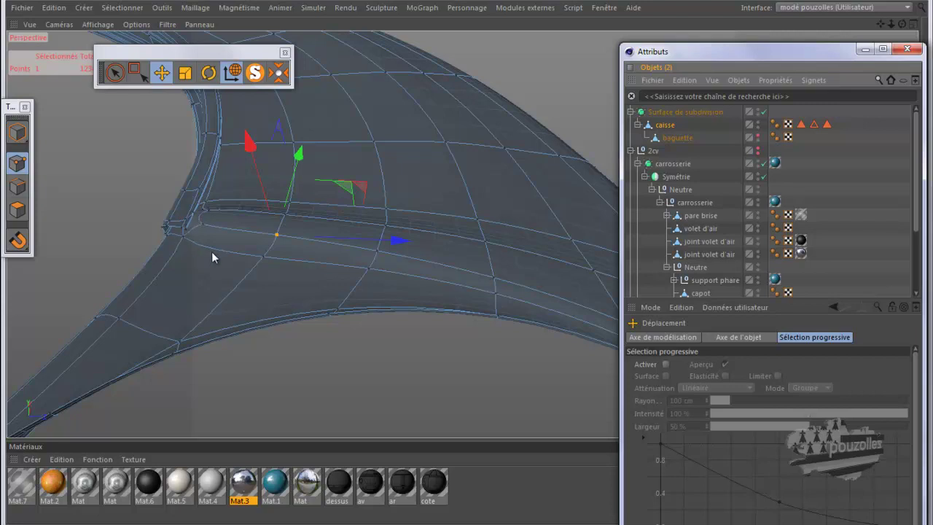
{"action": "left_click_drag", "start_coordinate": [208, 263], "coordinate": [331, 298], "text": "alt"}
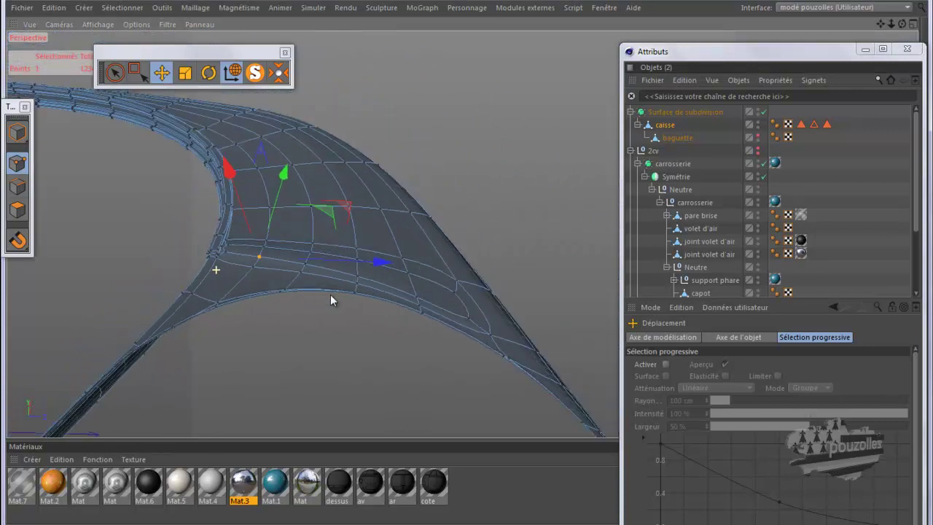
{"action": "left_click", "coordinate": [515, 164]}
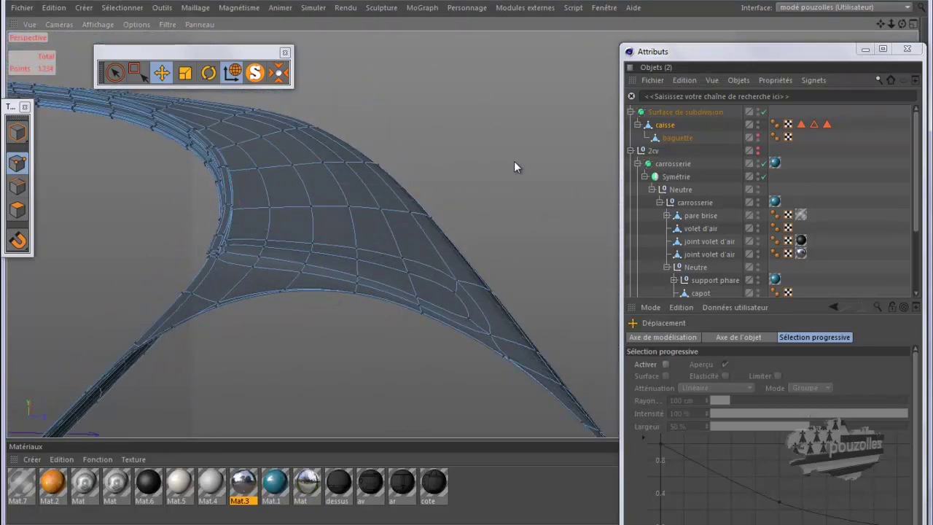